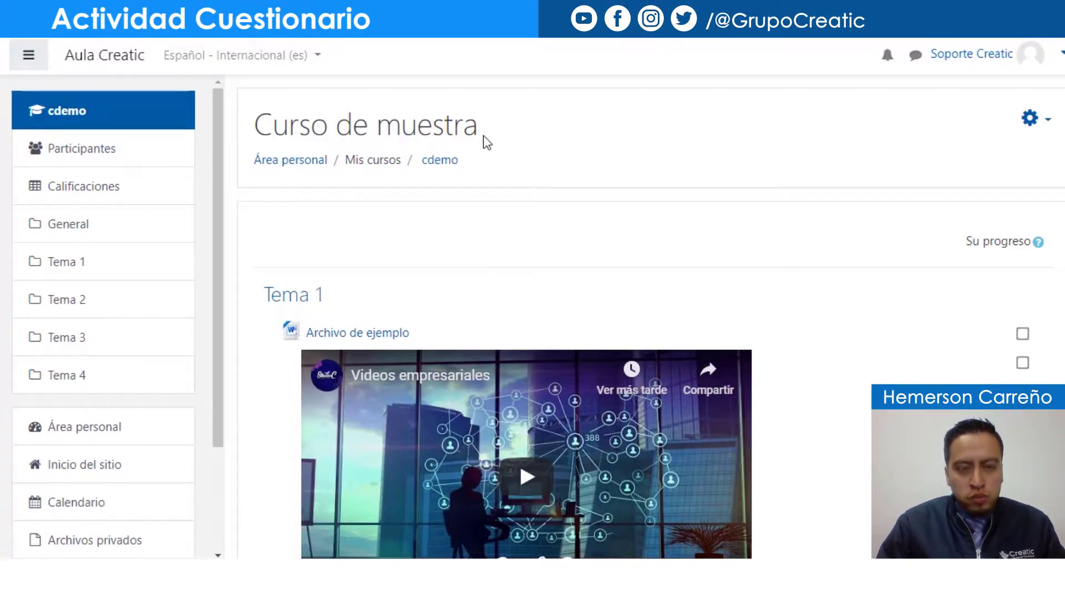
Turn on editing mode for the course Curso de muestra
triple_click(387, 125)
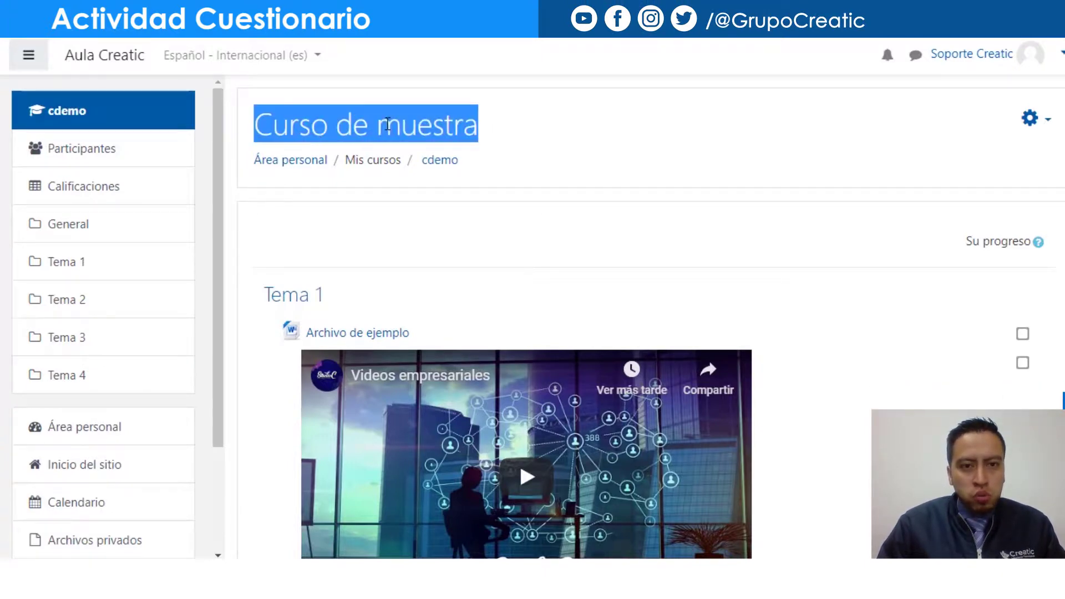
left_click(588, 129)
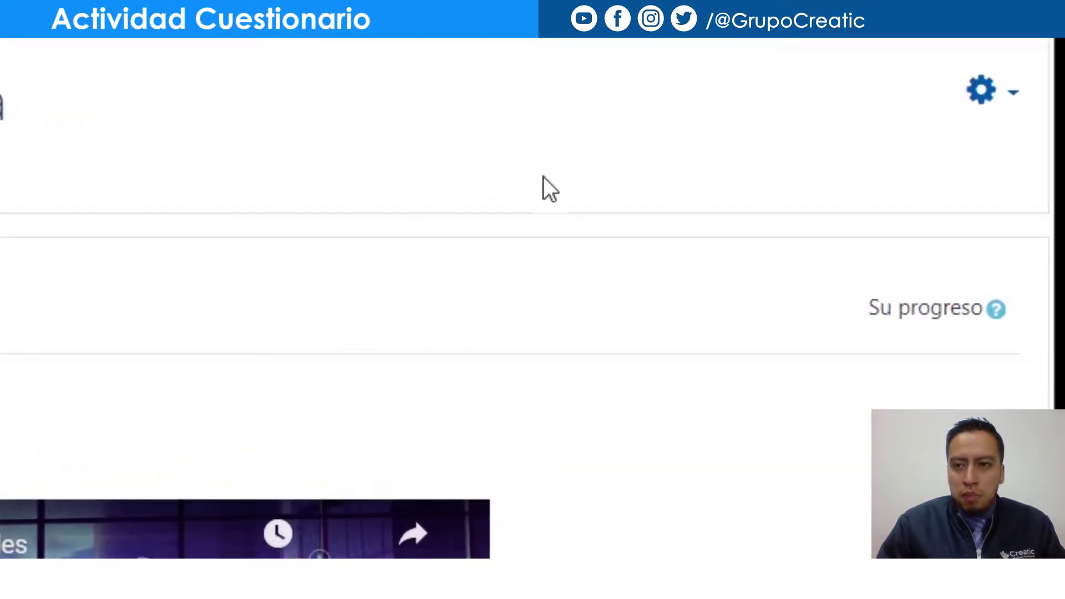
left_click(983, 94)
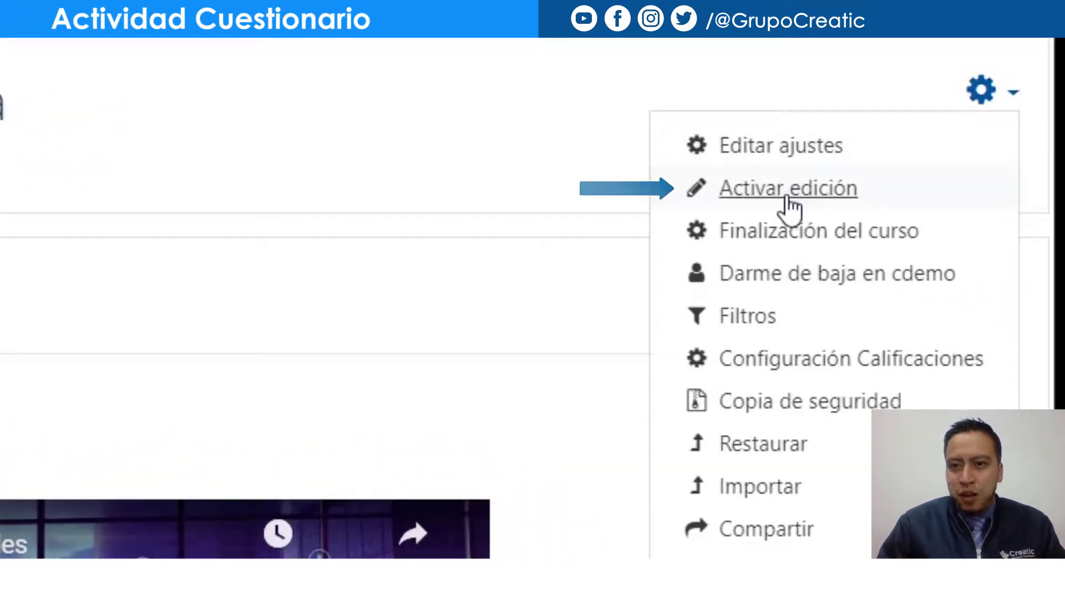
left_click(788, 192)
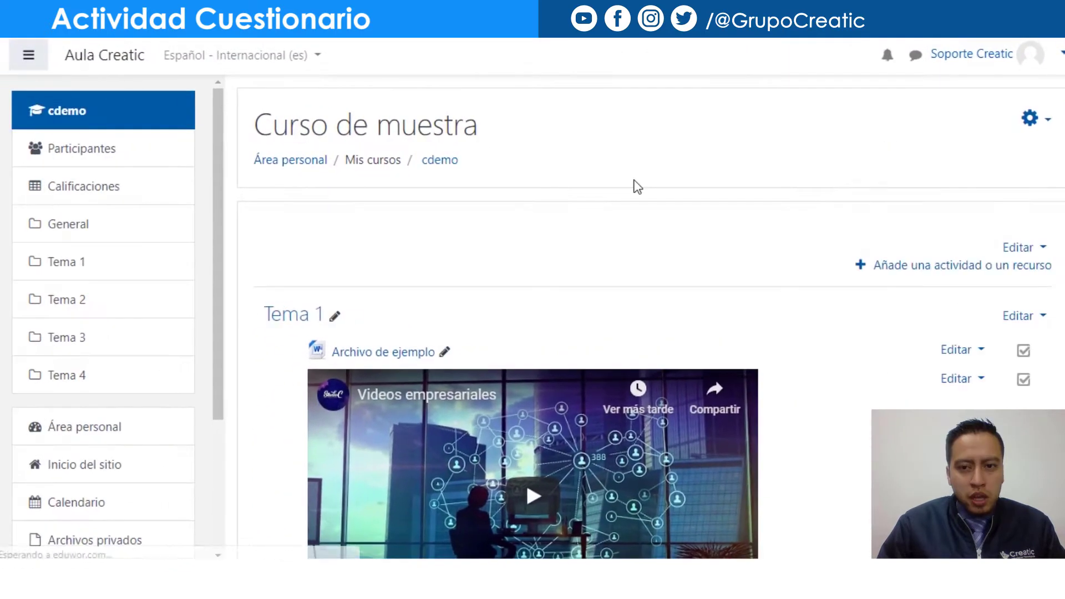
Add a new Cuestionario activity to the Tema 4 section of the course
scroll(633, 186, "down", 2)
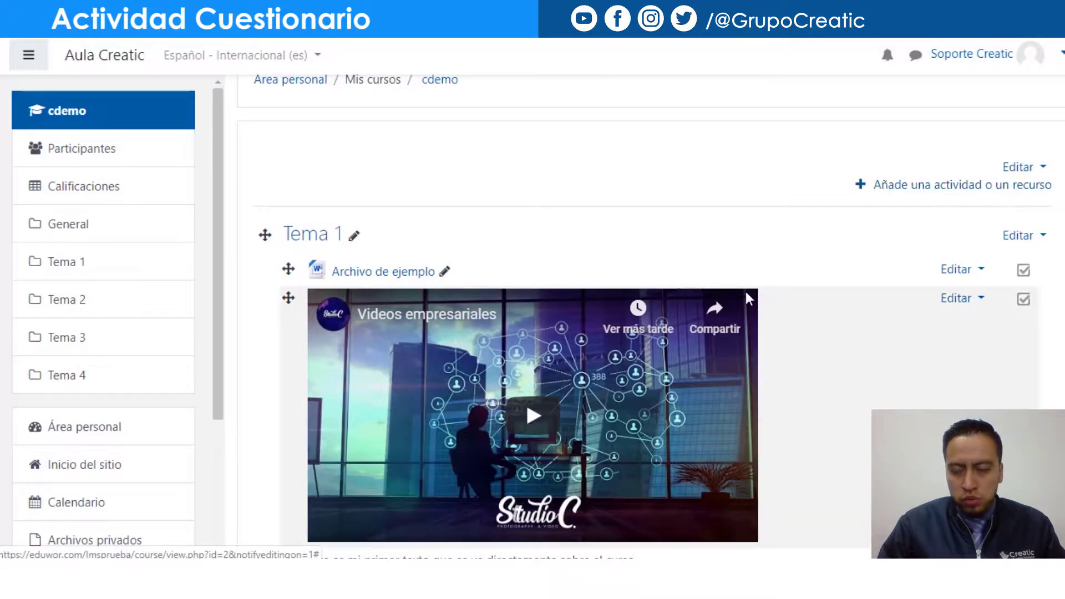
scroll(784, 300, "down", 7)
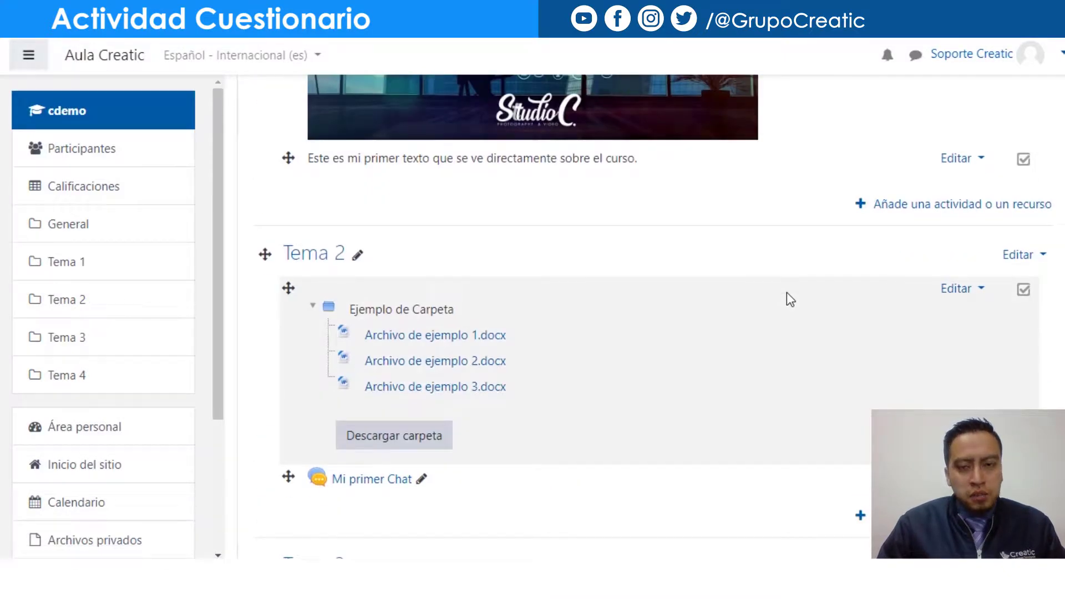
scroll(787, 293, "down", 9)
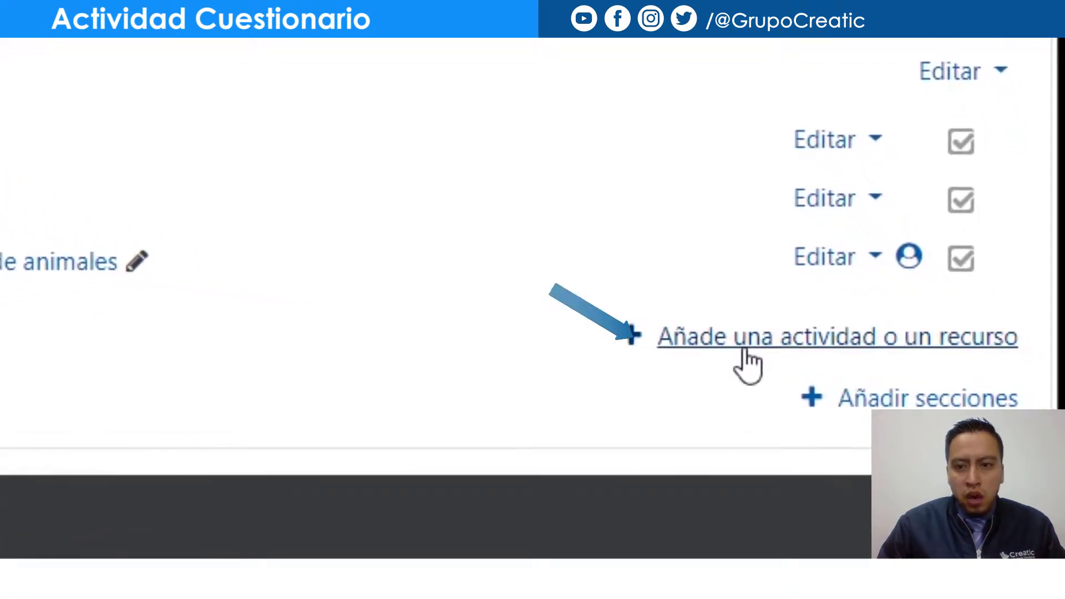
left_click(746, 353)
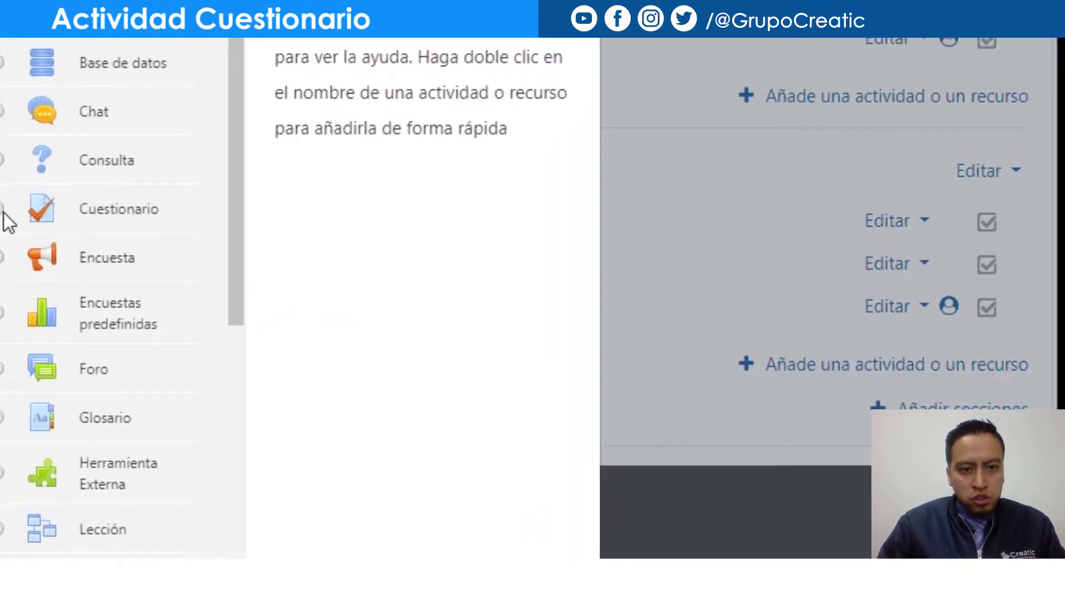
left_click(3, 211)
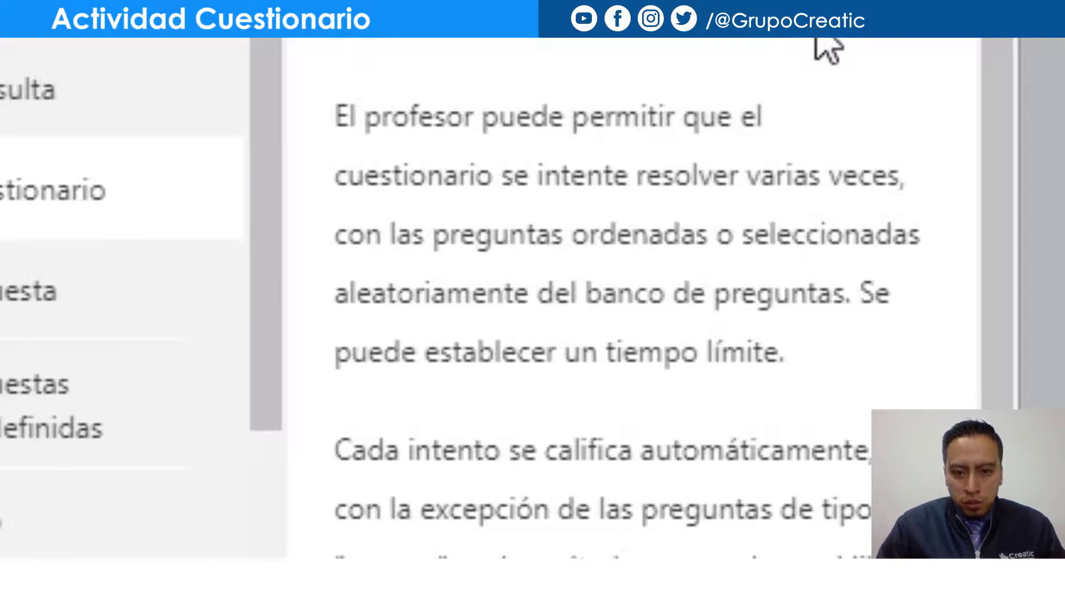
scroll(823, 45, "down", 1)
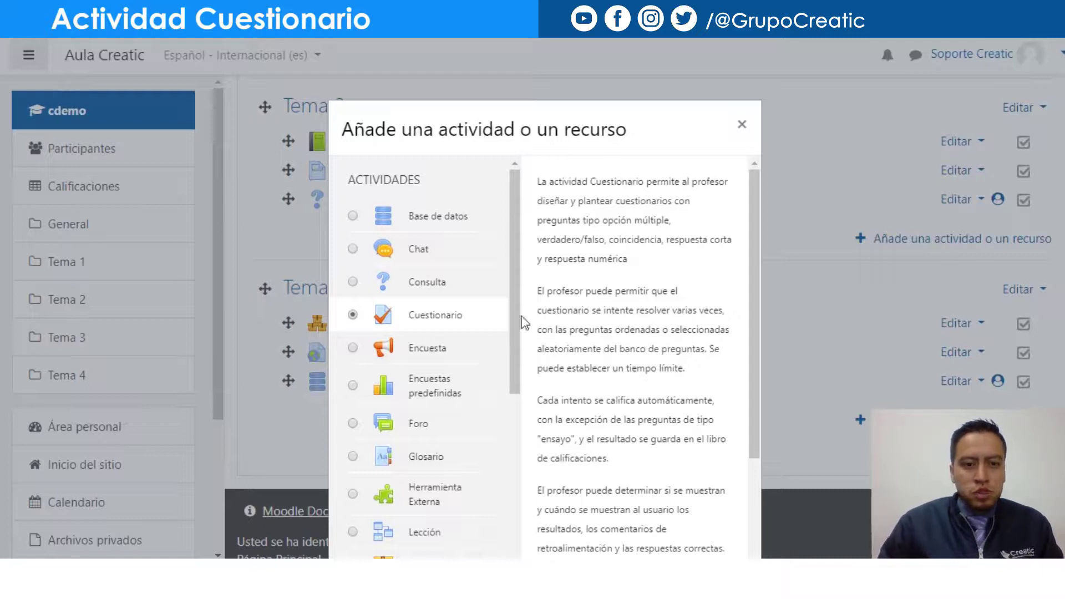
scroll(803, 314, "down", 2)
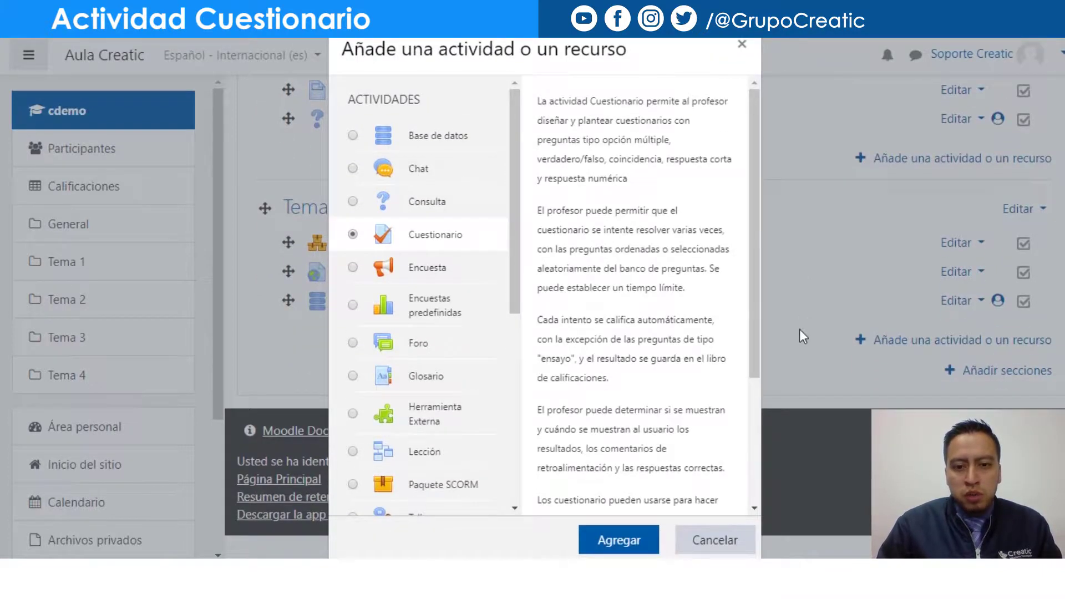
left_click(621, 543)
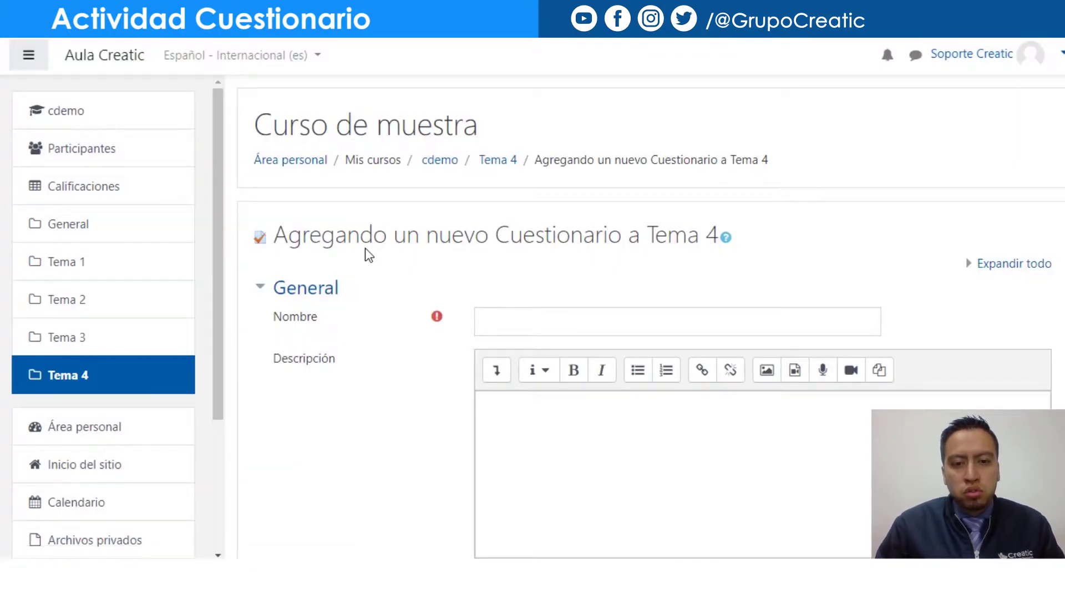
Name the quiz "Cuestionario final del corte 2" and leave its description empty
scroll(367, 249, "down", 1)
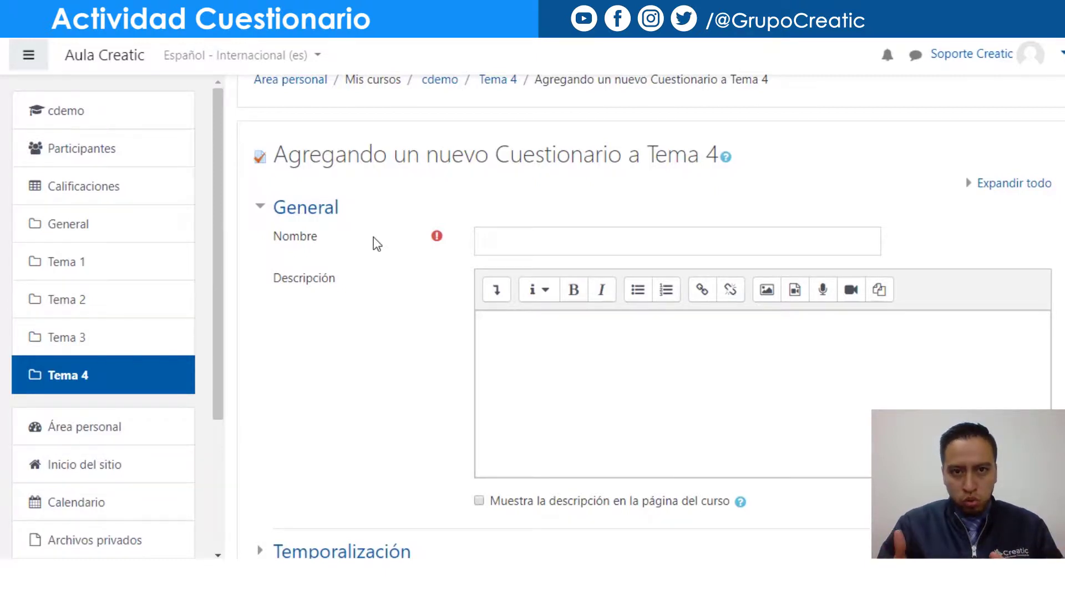
left_click(577, 234)
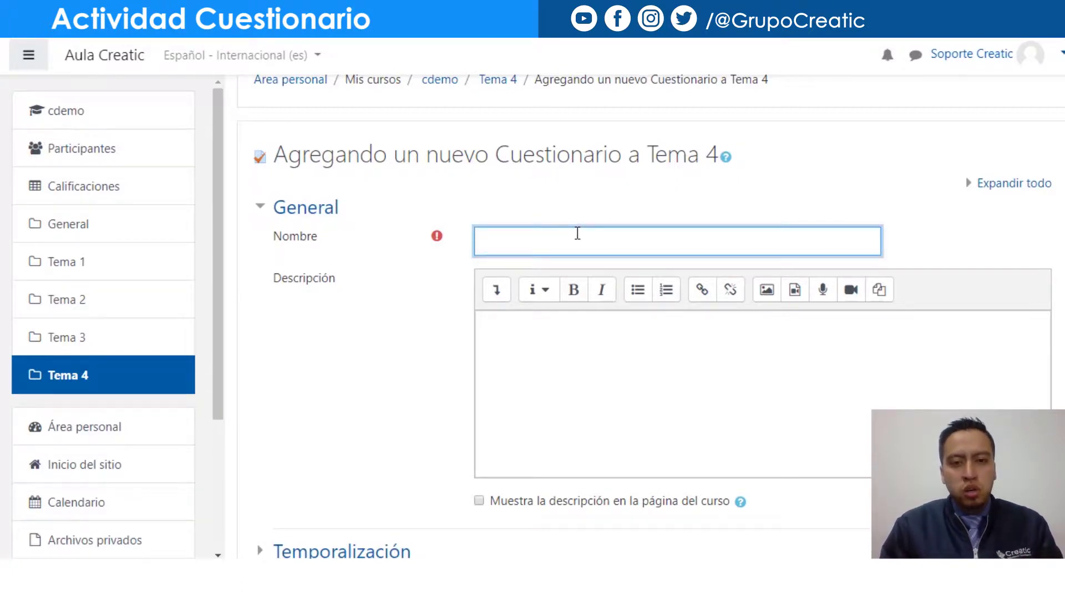
type("Cuestiona")
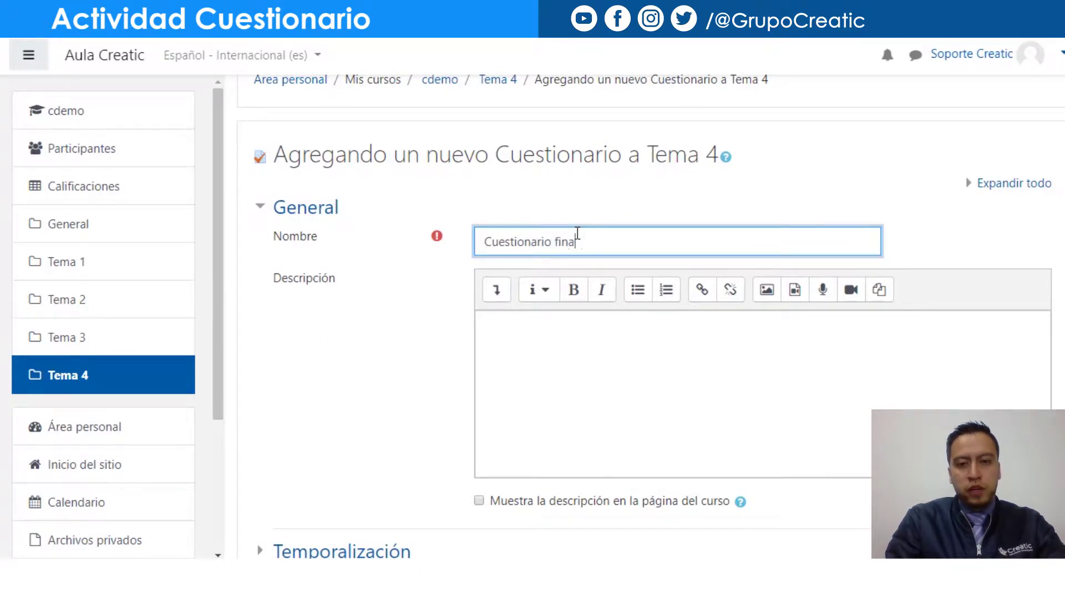
type("rio final")
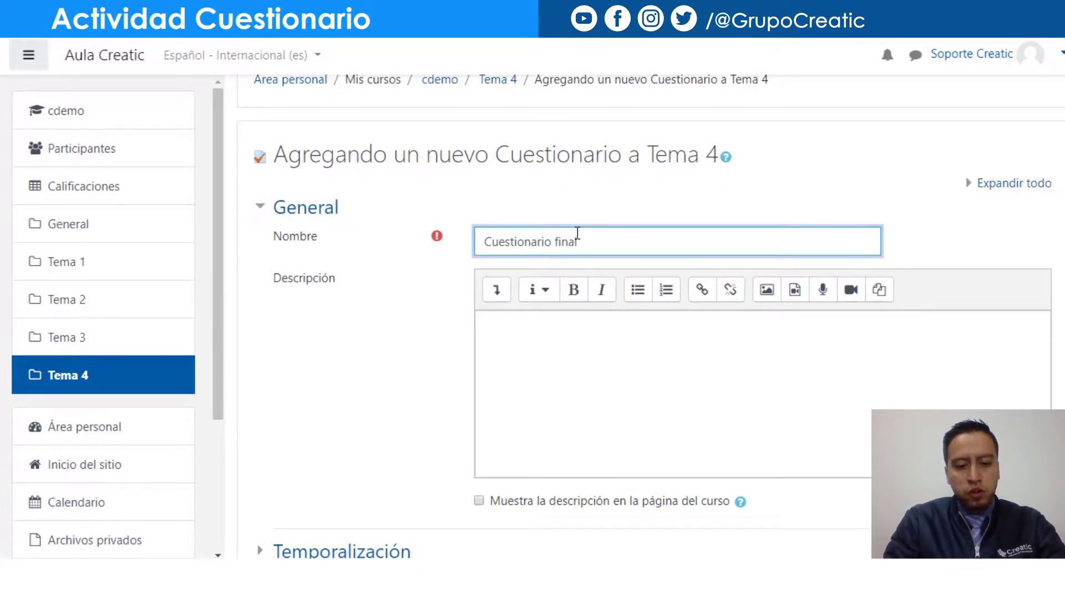
type(" del corte 2")
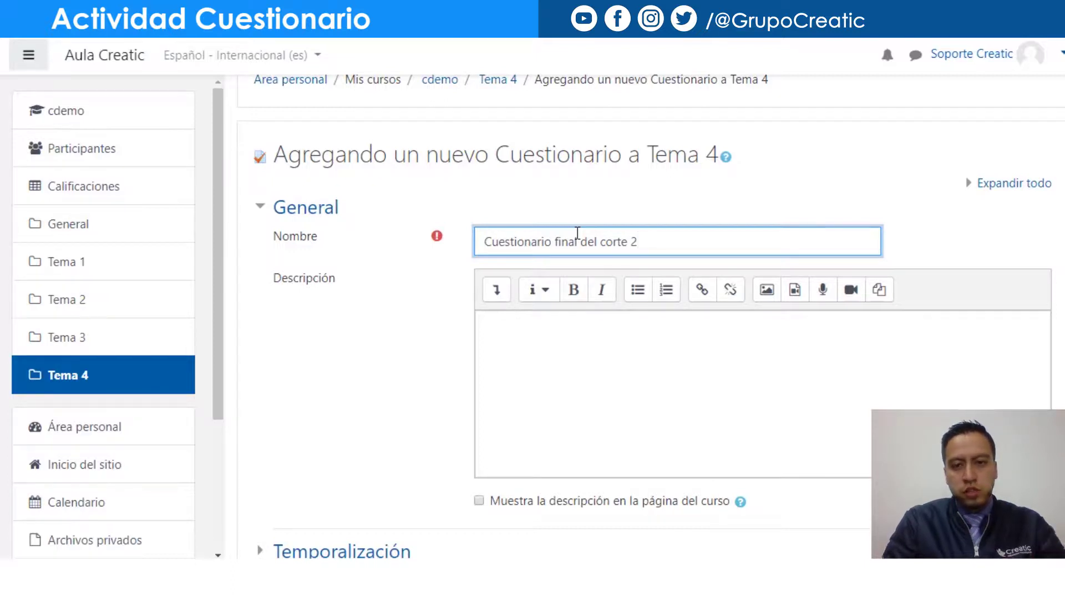
left_click(635, 381)
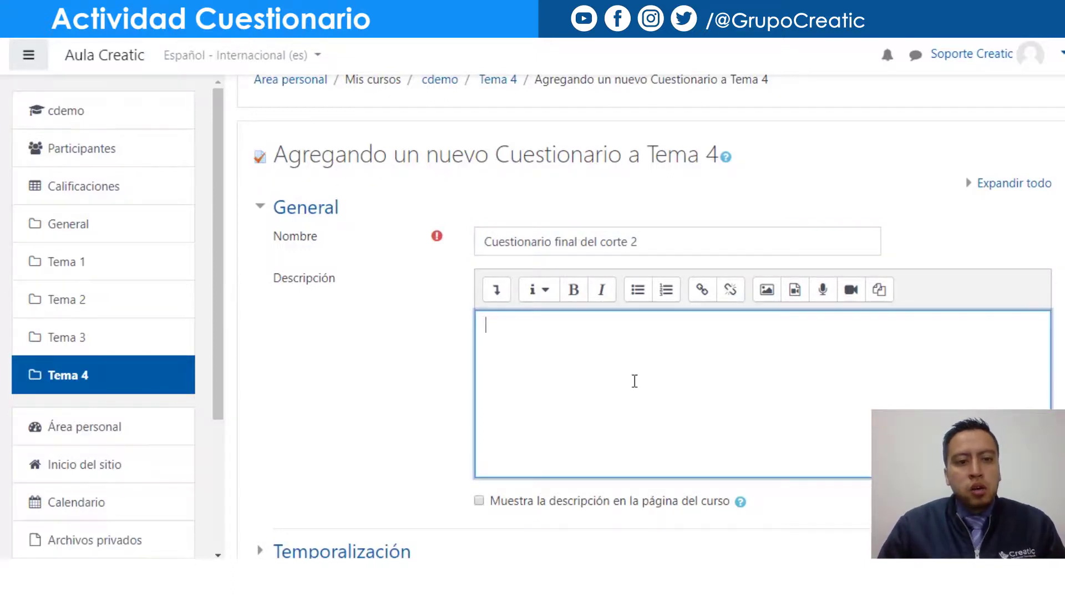
Look over the quiz's settings sections and expand the Temporalización section
scroll(614, 372, "down", 2)
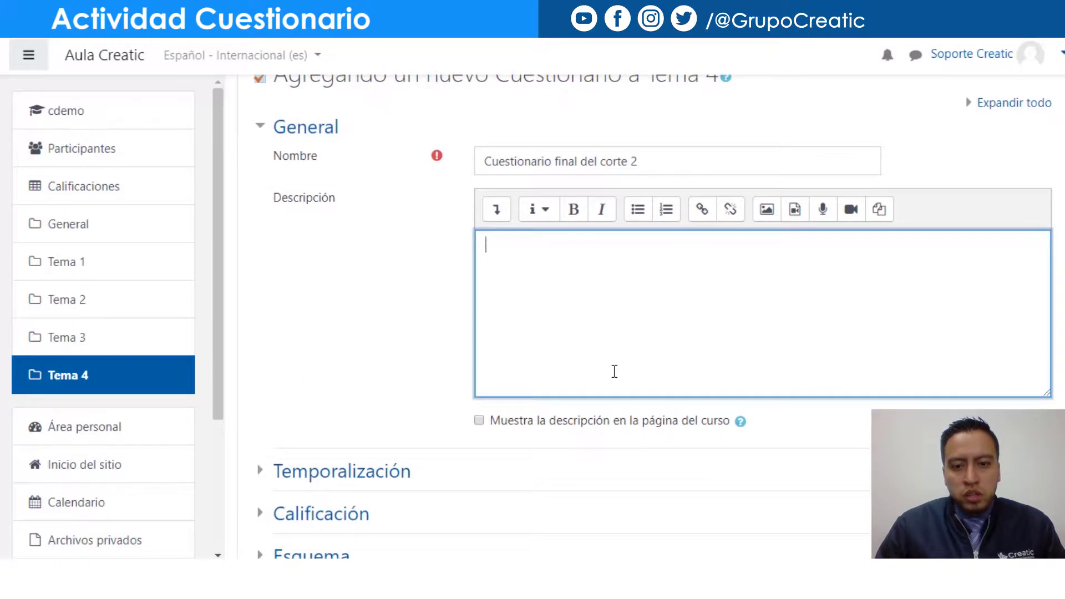
scroll(390, 334, "down", 2)
scroll(238, 232, "down", 4)
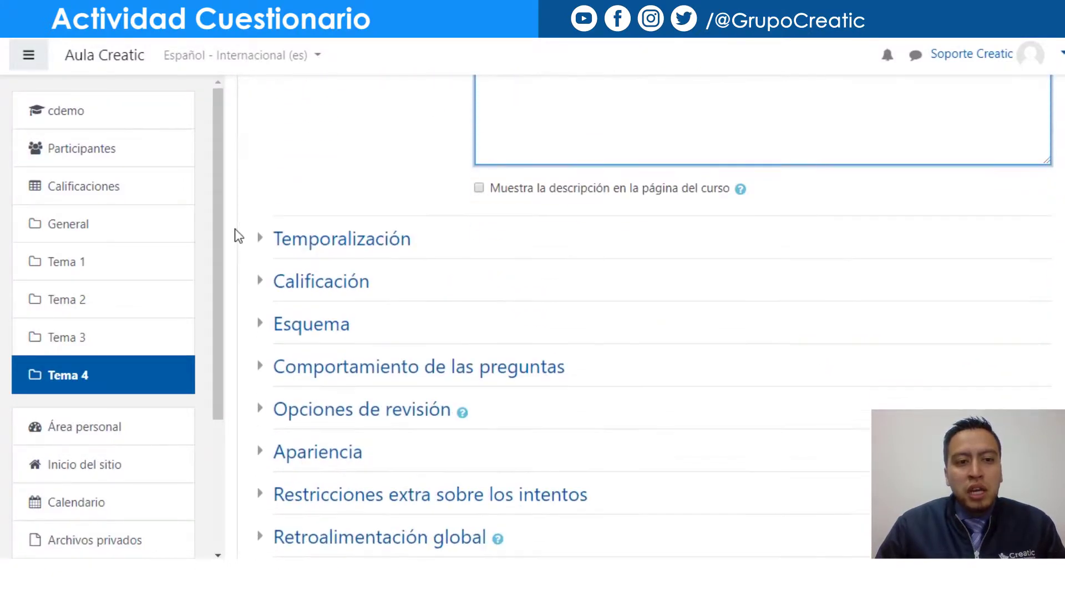
scroll(235, 229, "down", 2)
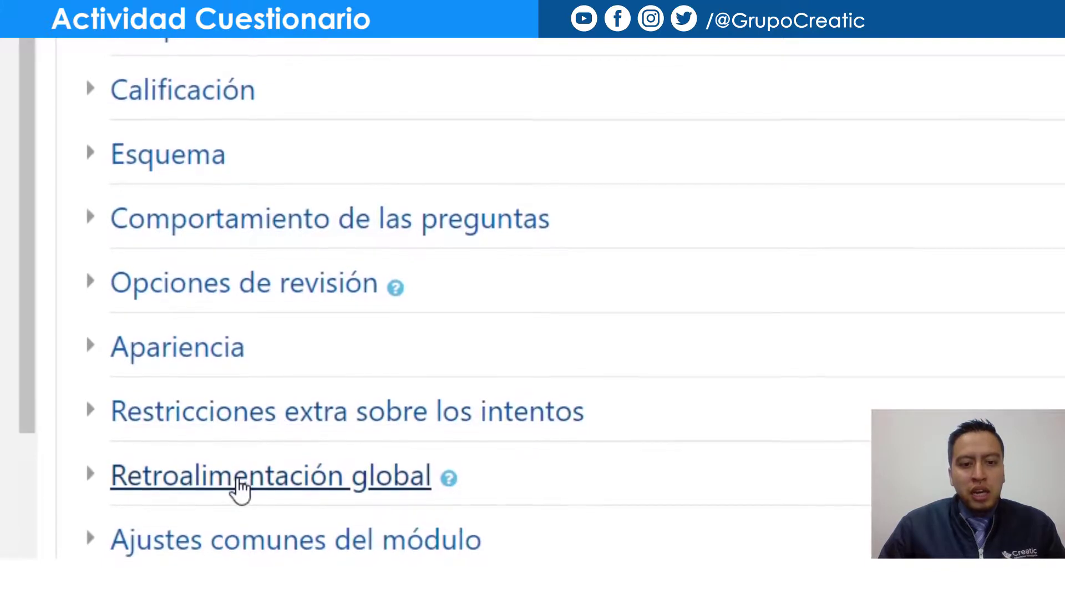
scroll(238, 492, "down", 2)
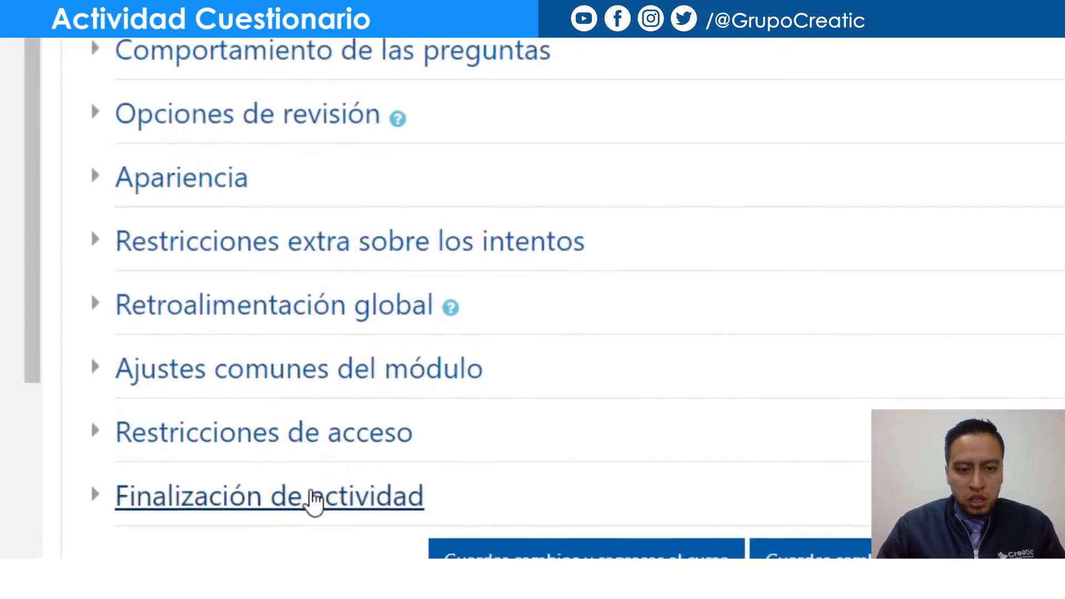
scroll(313, 488, "up", 5)
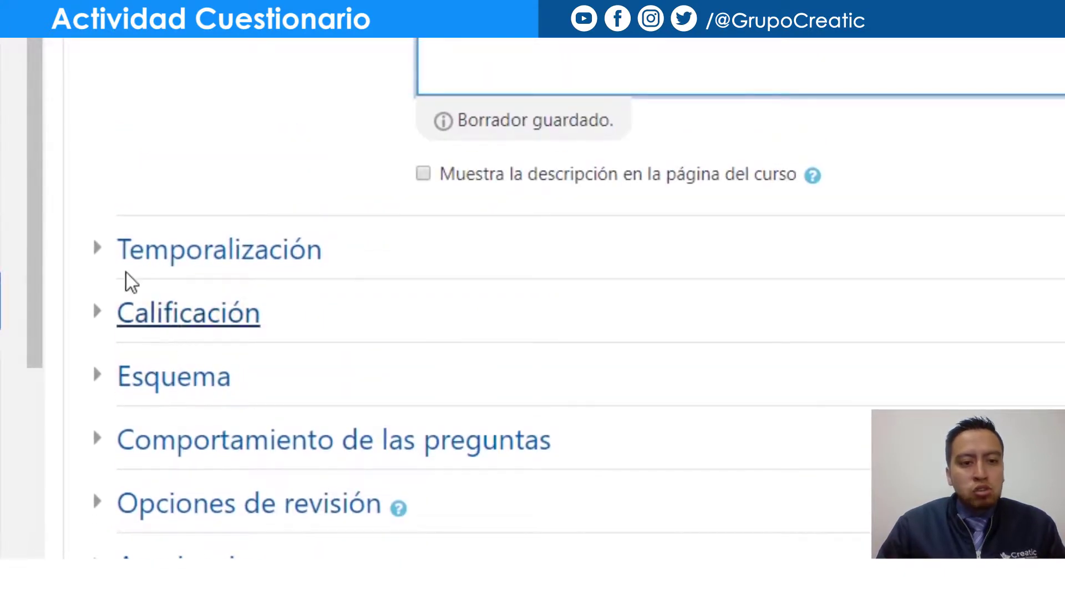
left_click(93, 254)
scroll(93, 254, "down", 2)
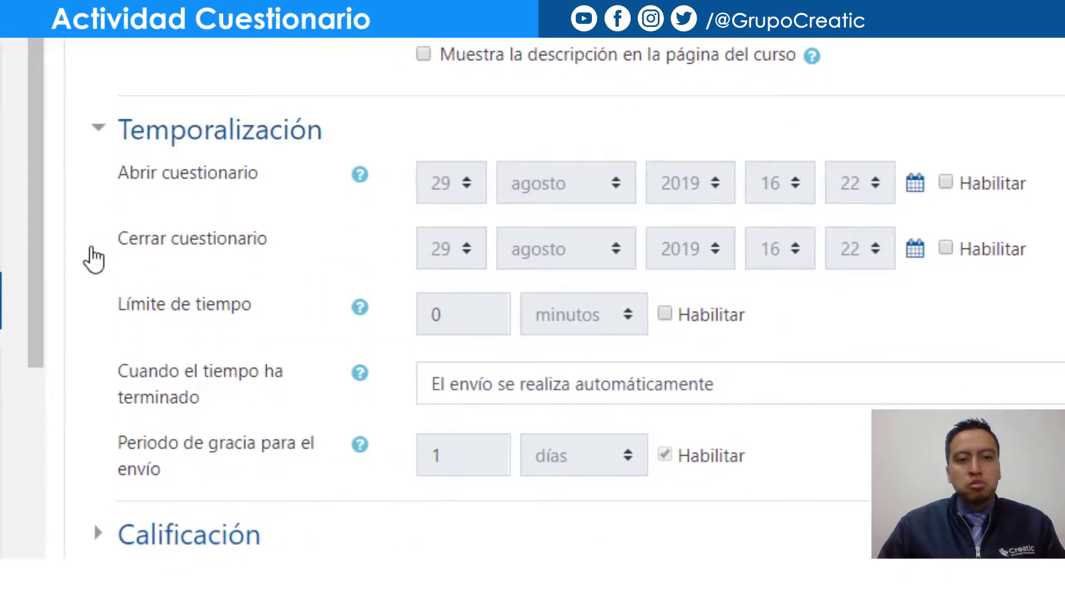
scroll(94, 258, "down", 1)
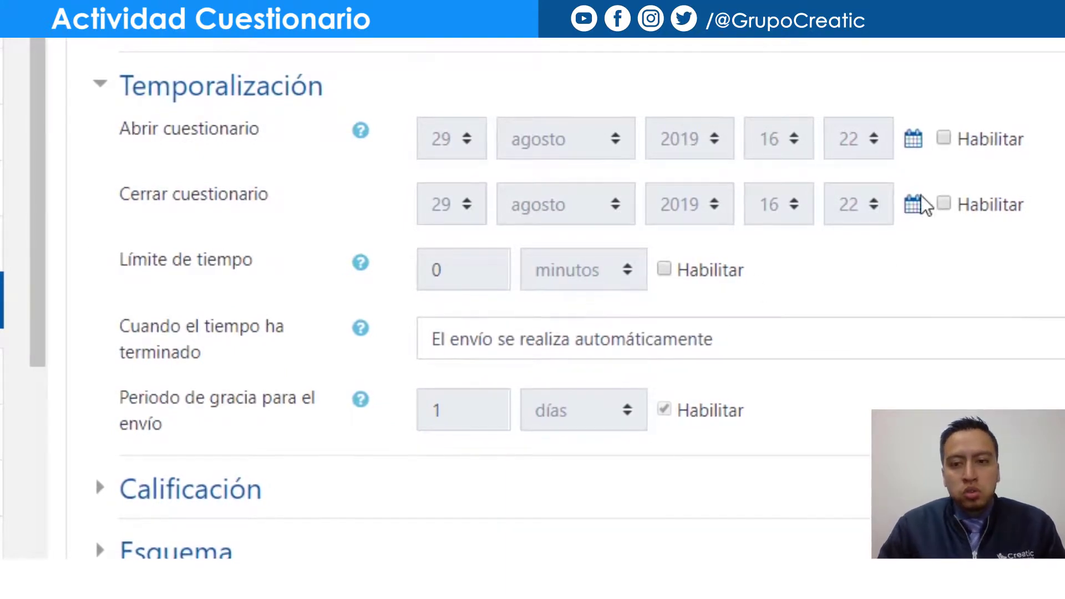
Try enabling the quiz's opening and closing dates, and disable both again
left_click(944, 138)
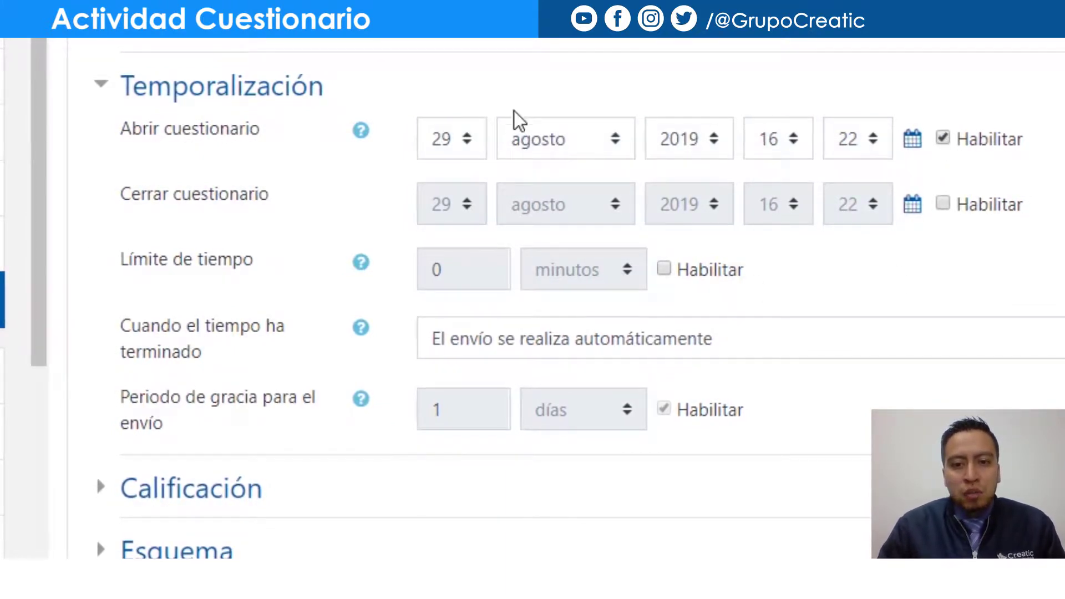
left_click(467, 143)
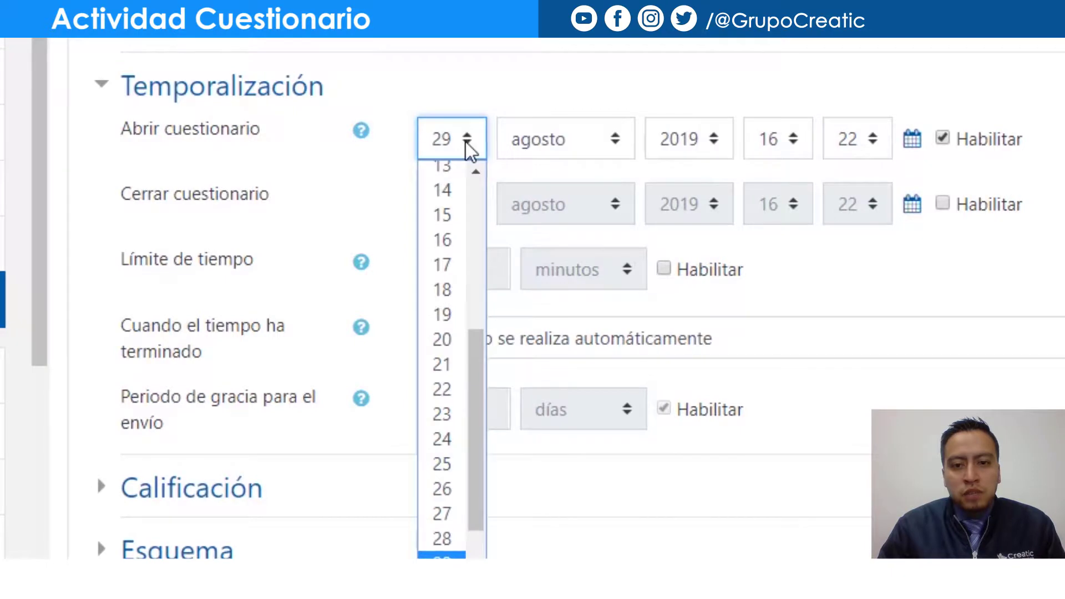
left_click(792, 152)
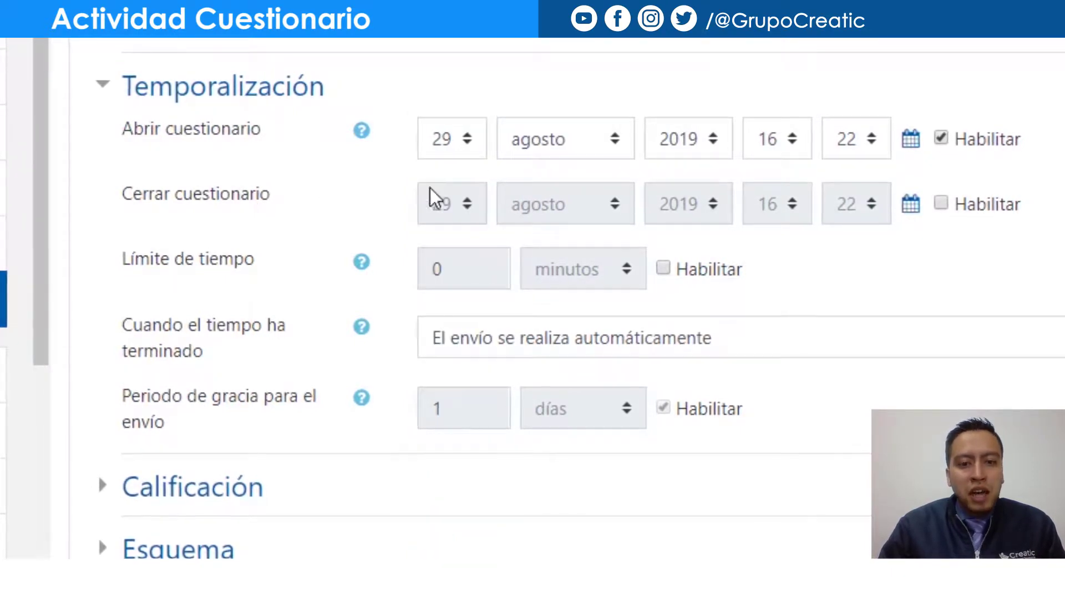
left_click(941, 204)
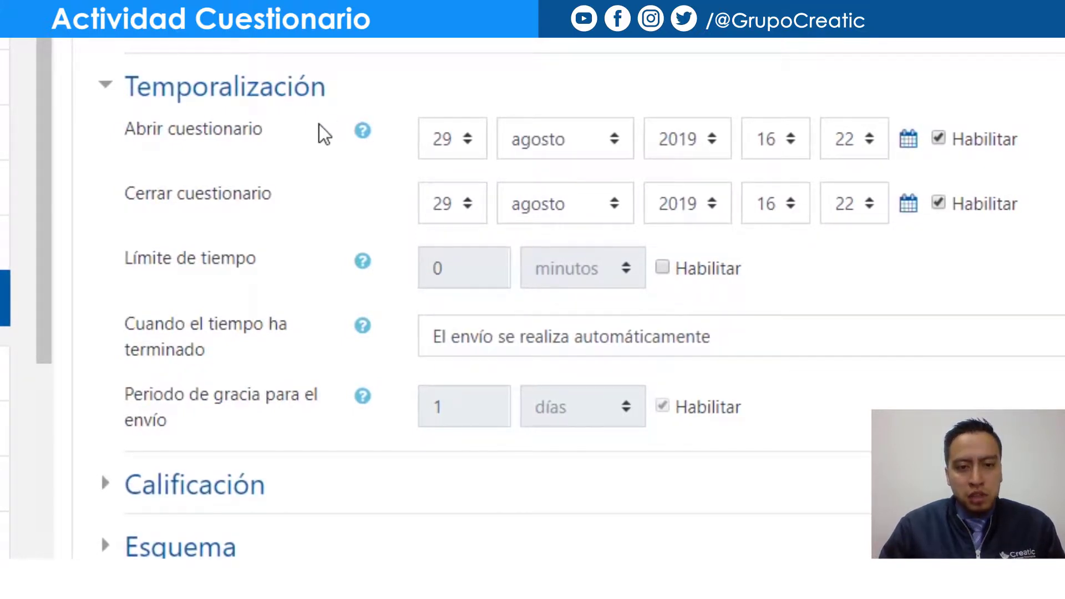
left_click(938, 138)
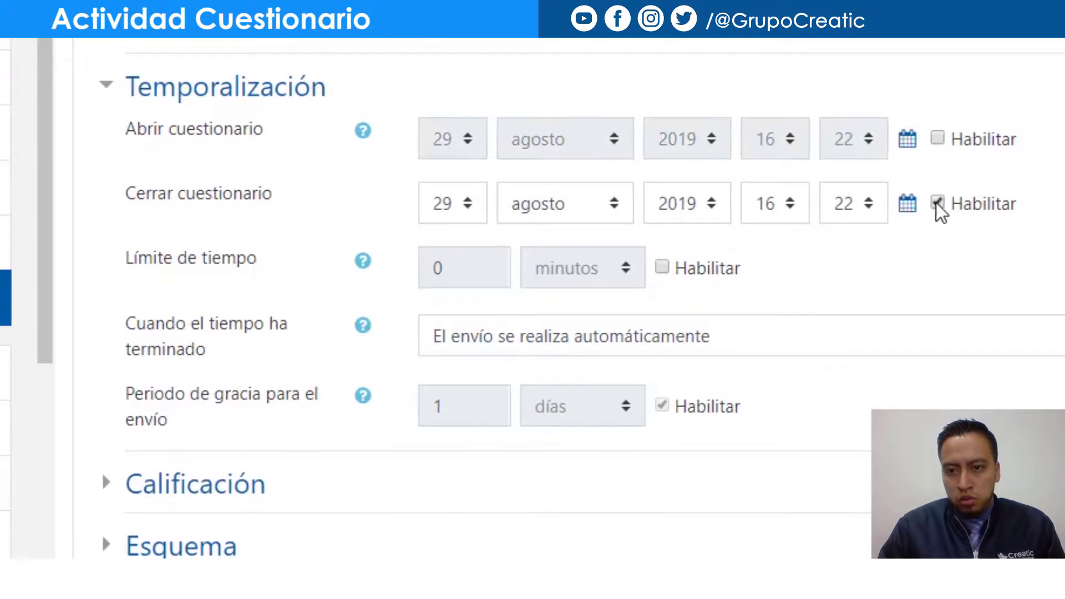
left_click(938, 203)
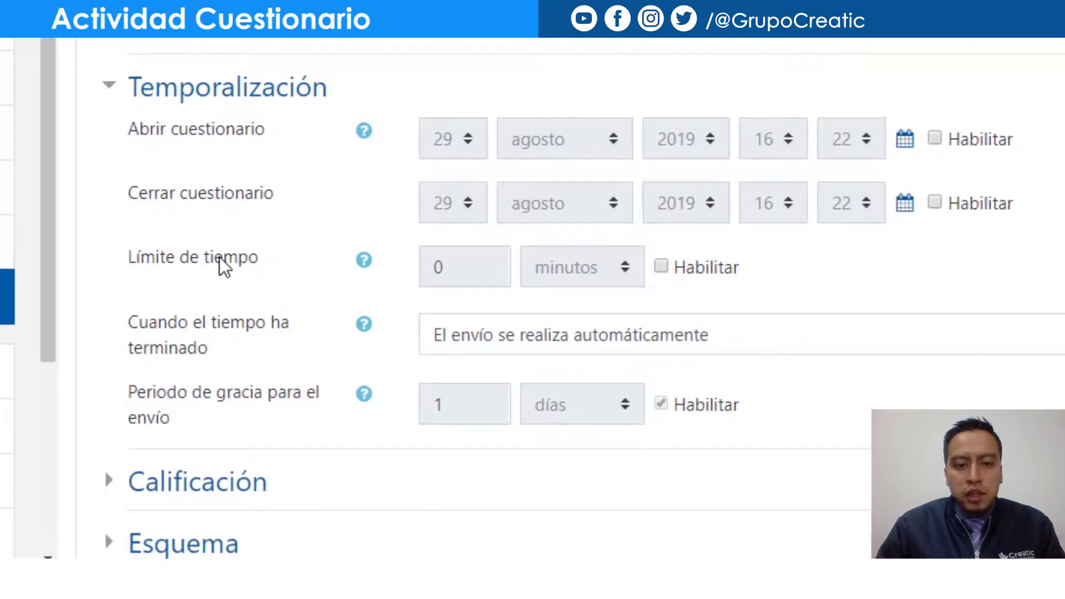
Enable the quiz's time limit and set it to 20, keeping minutos as the unit
left_click(661, 267)
double_click(469, 275)
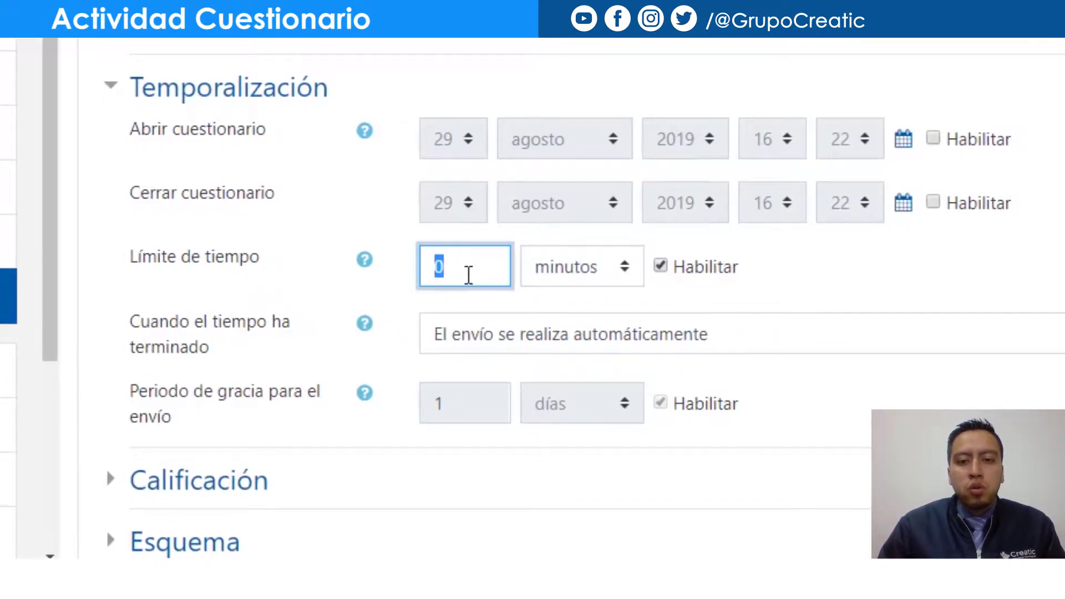
type("20")
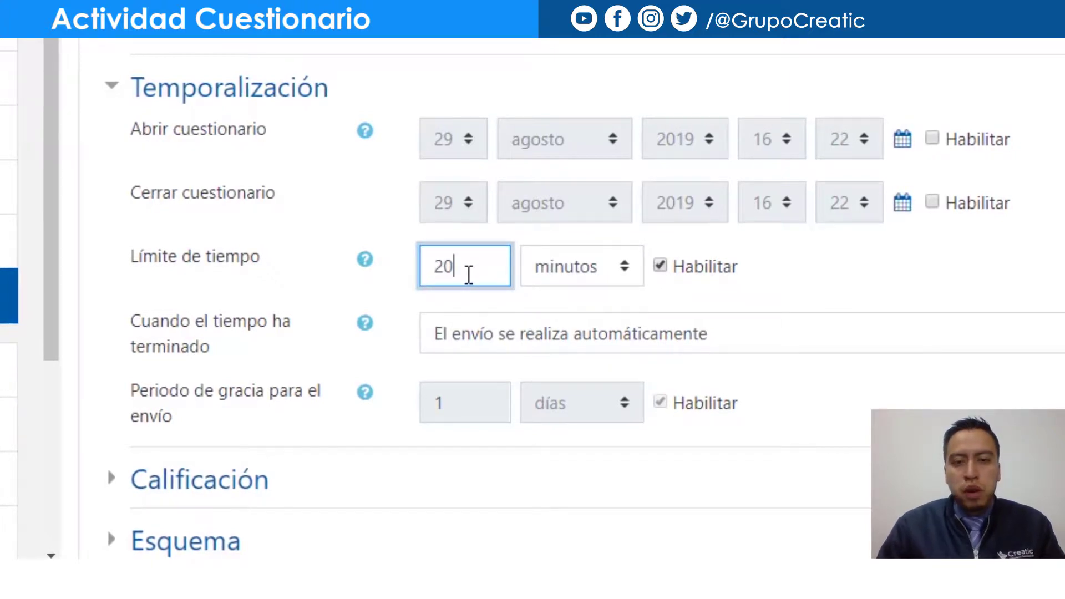
left_click(561, 278)
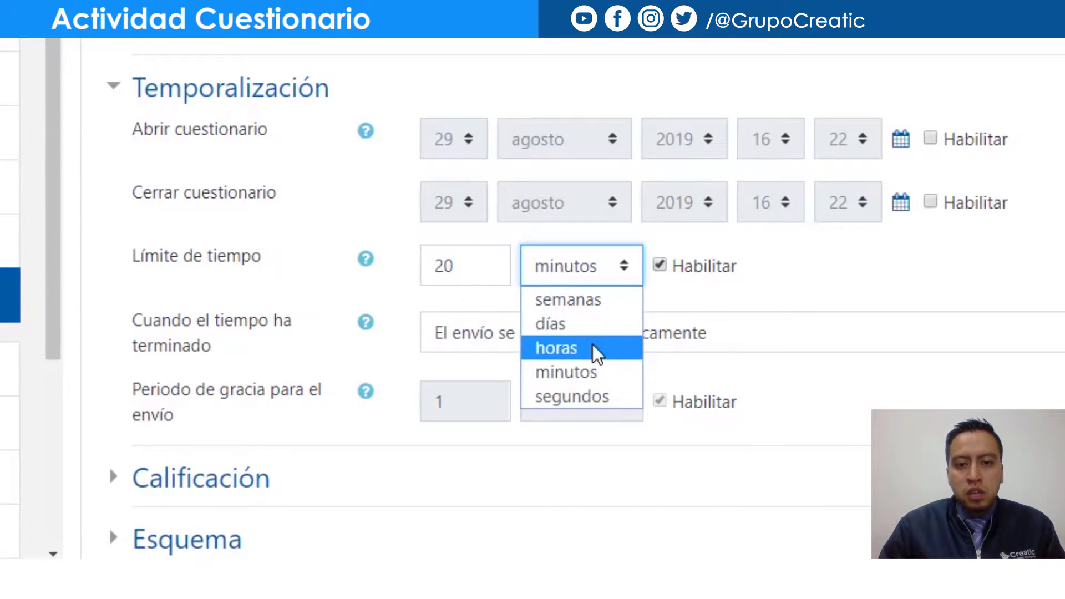
left_click(802, 285)
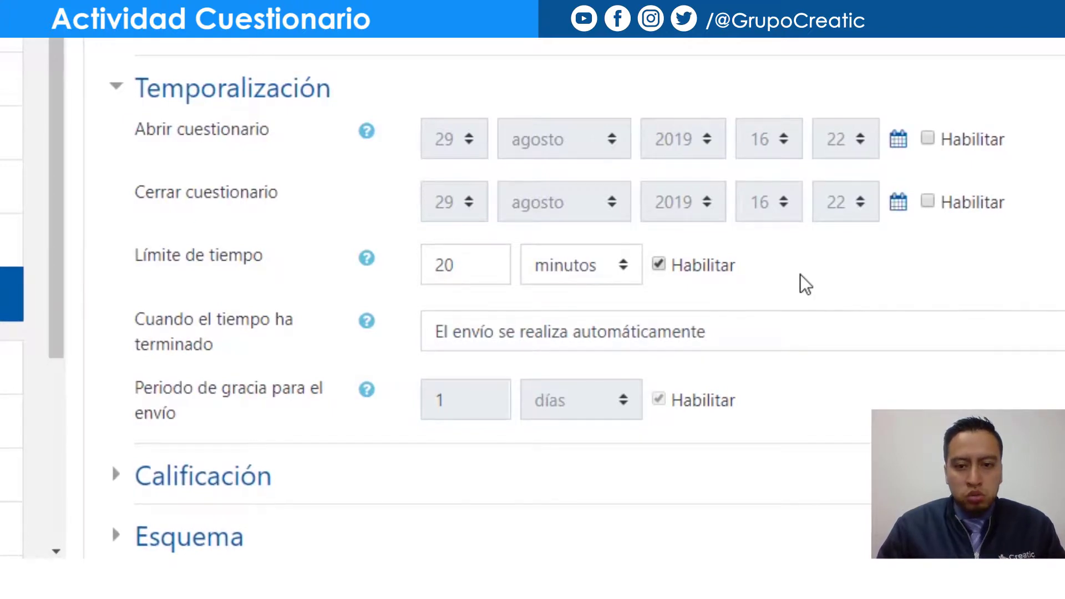
Disable the quiz's time limit and keep "El envío se realiza automáticamente" as the behaviour when time runs out
scroll(170, 275, "down", 4)
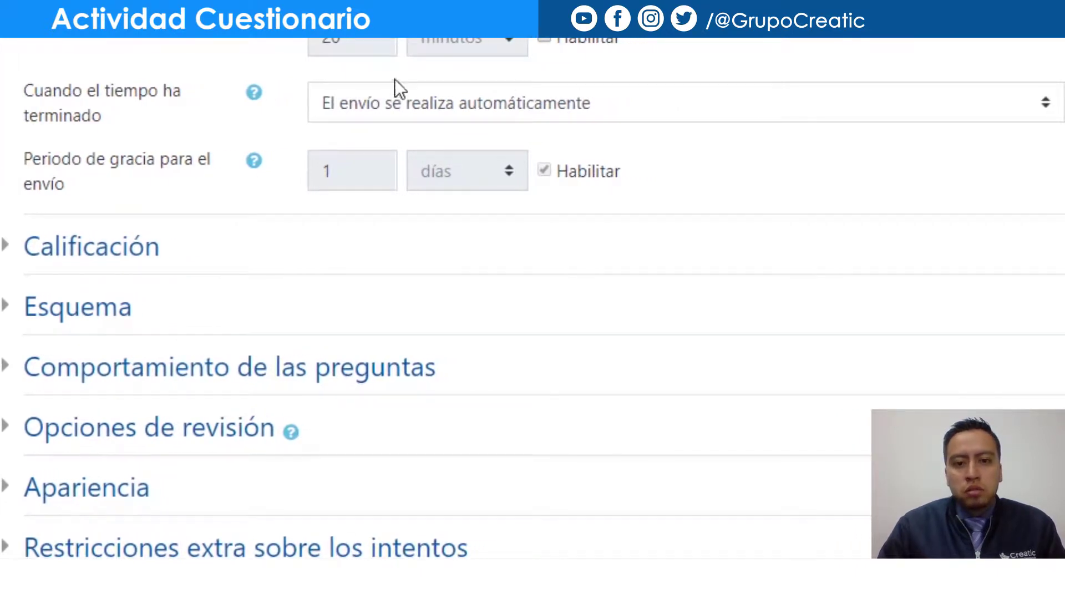
left_click(418, 107)
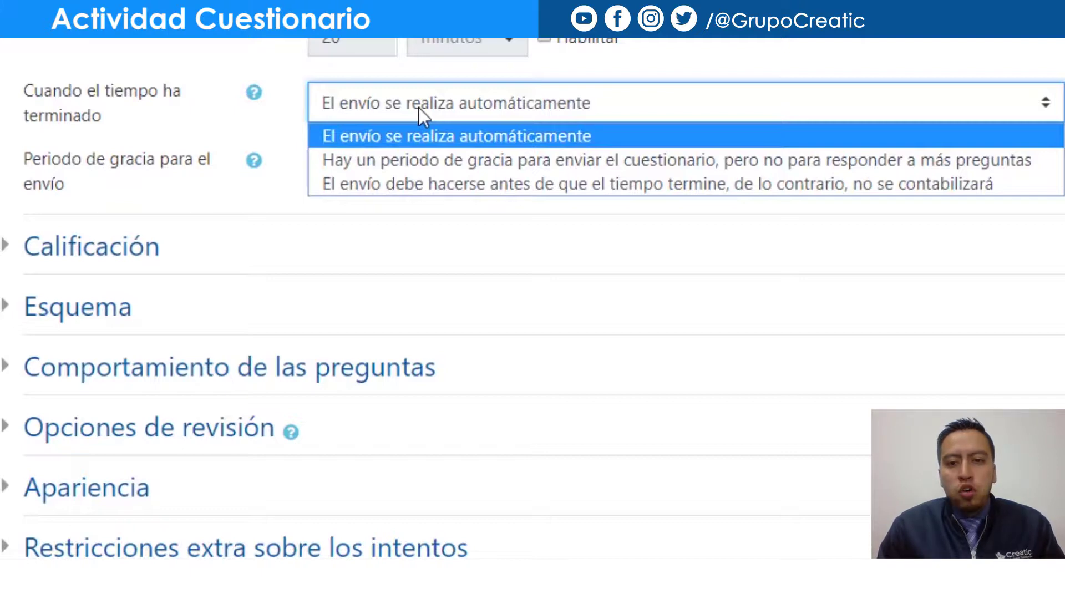
scroll(418, 108, "up", 1)
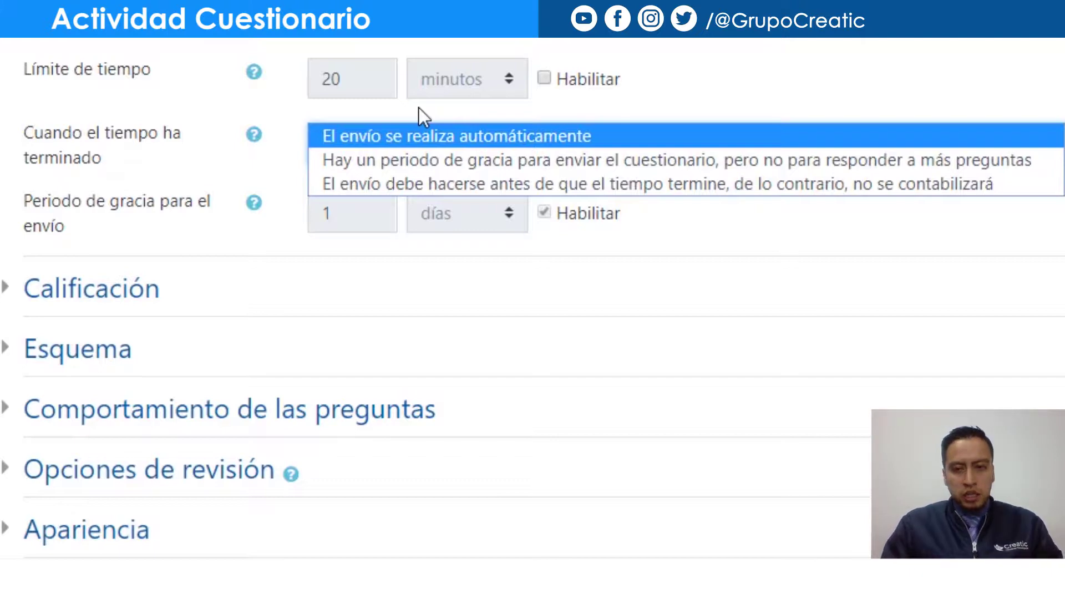
scroll(418, 108, "down", 1)
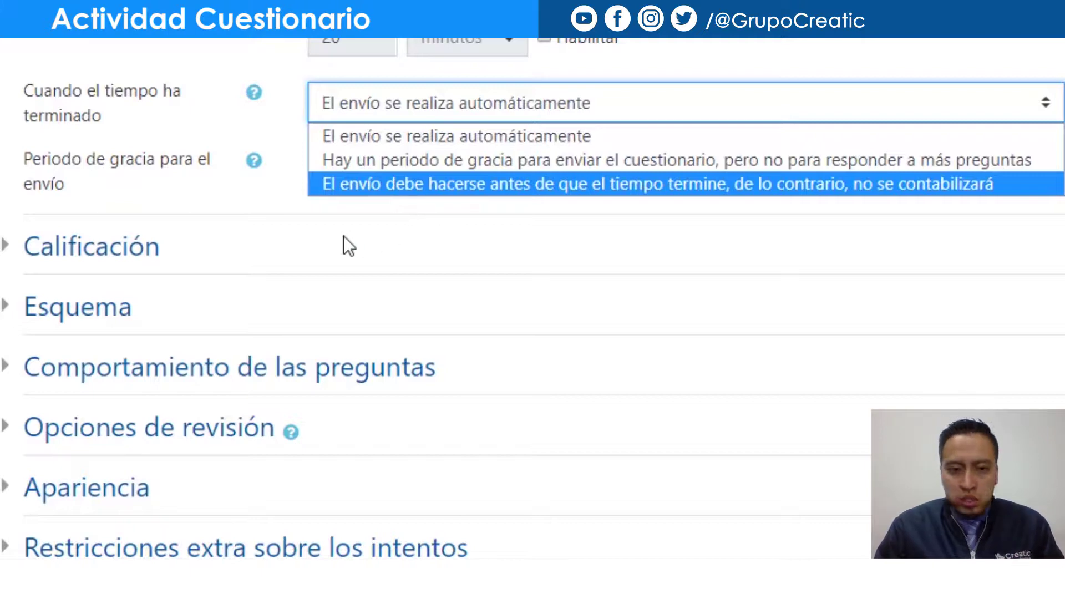
left_click(372, 143)
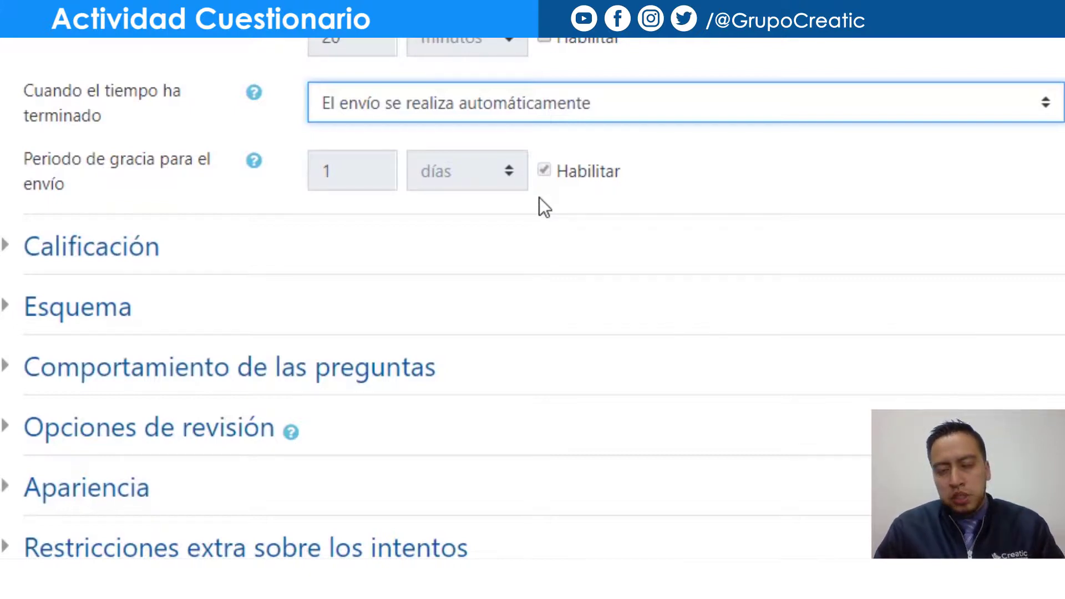
scroll(540, 199, "up", 5)
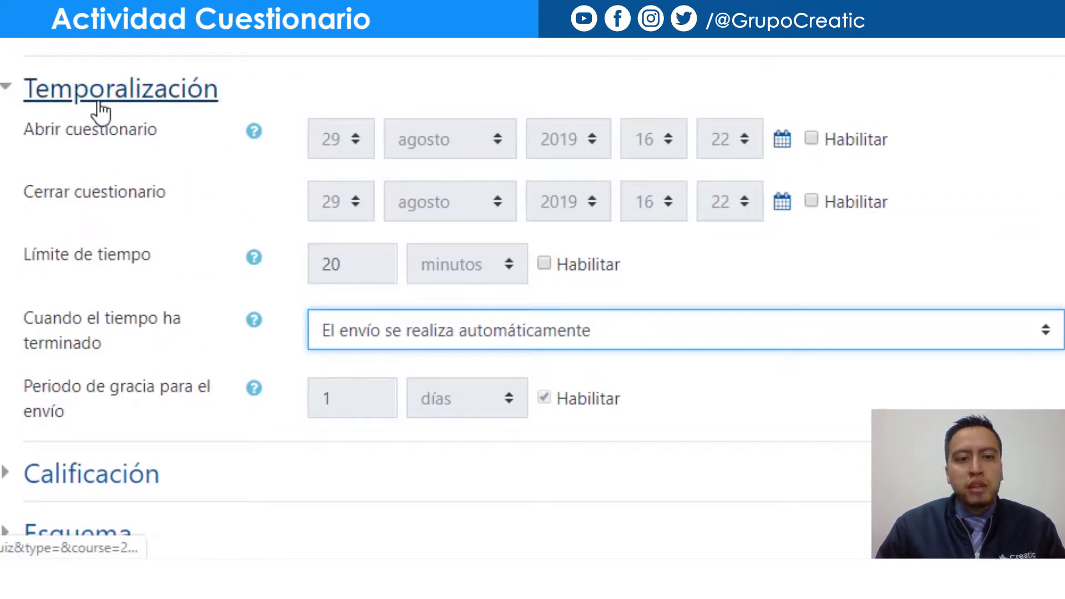
Switch from Temporalización to the Calificación section, leaving the category at Sin categorizar and the passing grade empty
left_click(98, 102)
left_click(90, 150)
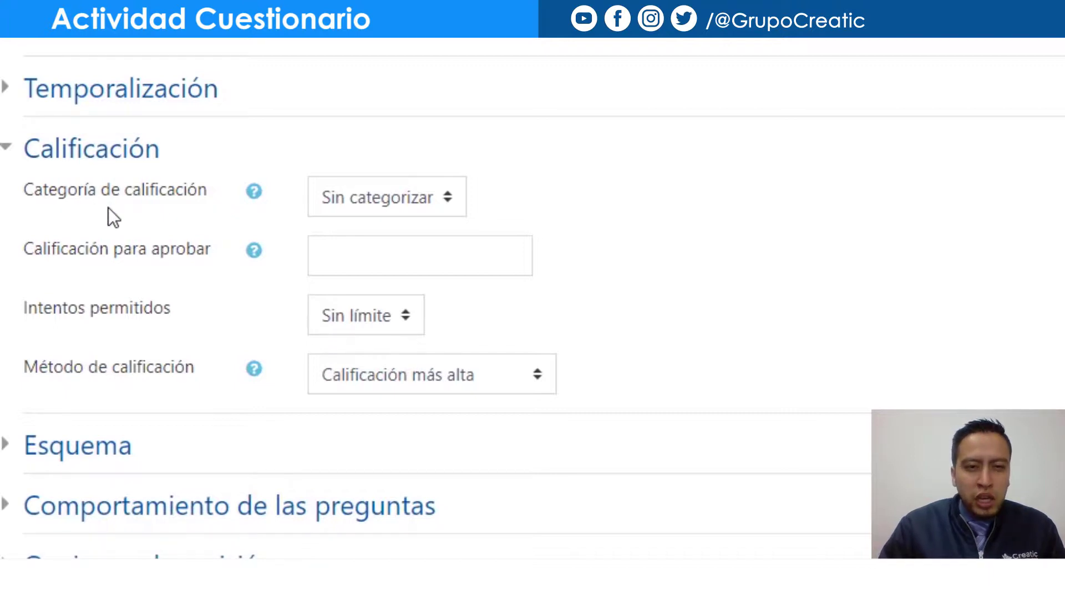
left_click(425, 198)
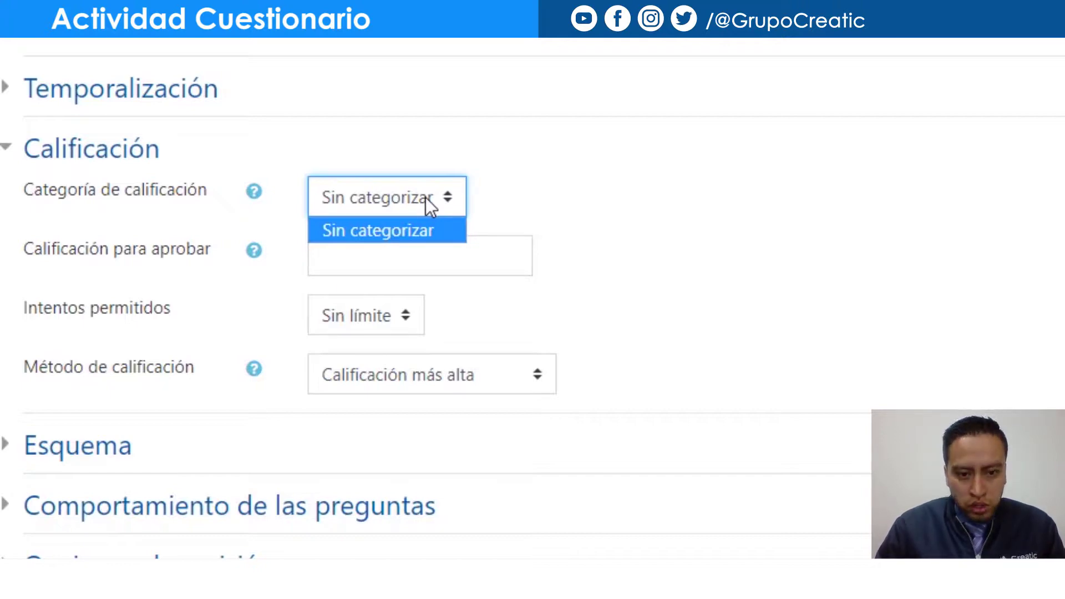
left_click(473, 251)
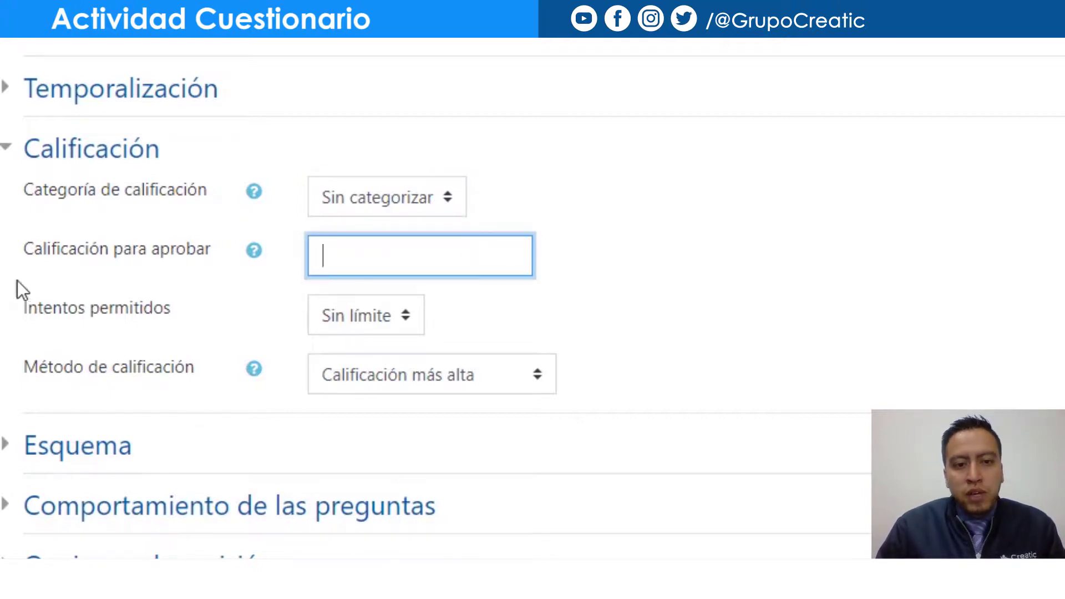
scroll(18, 274, "down", 2)
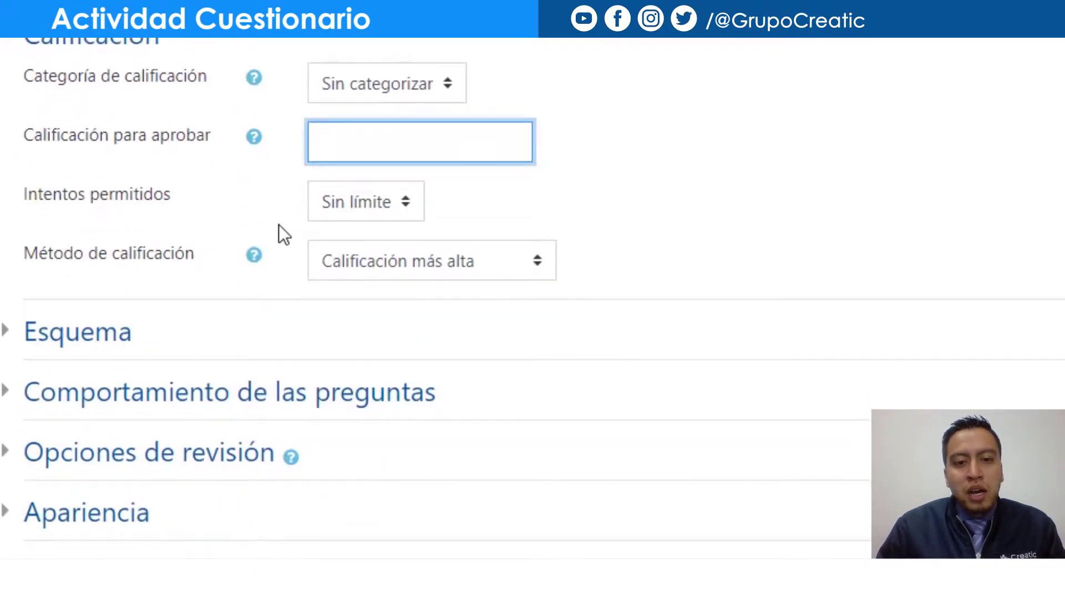
Try allowing 3 attempts and review the grading methods, keeping Calificación más alta
left_click(364, 202)
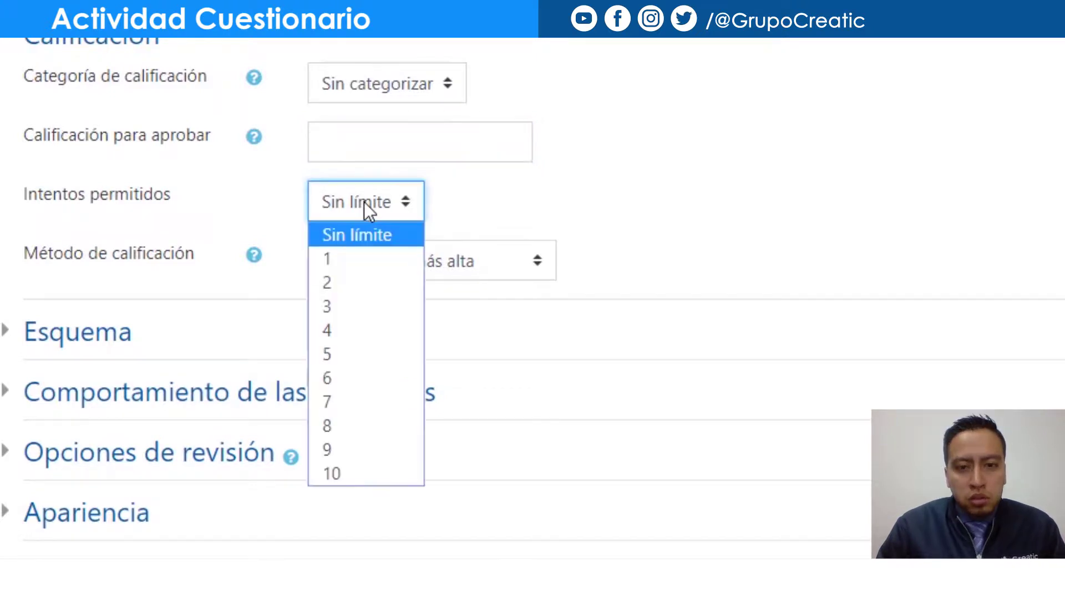
left_click(357, 308)
left_click(367, 265)
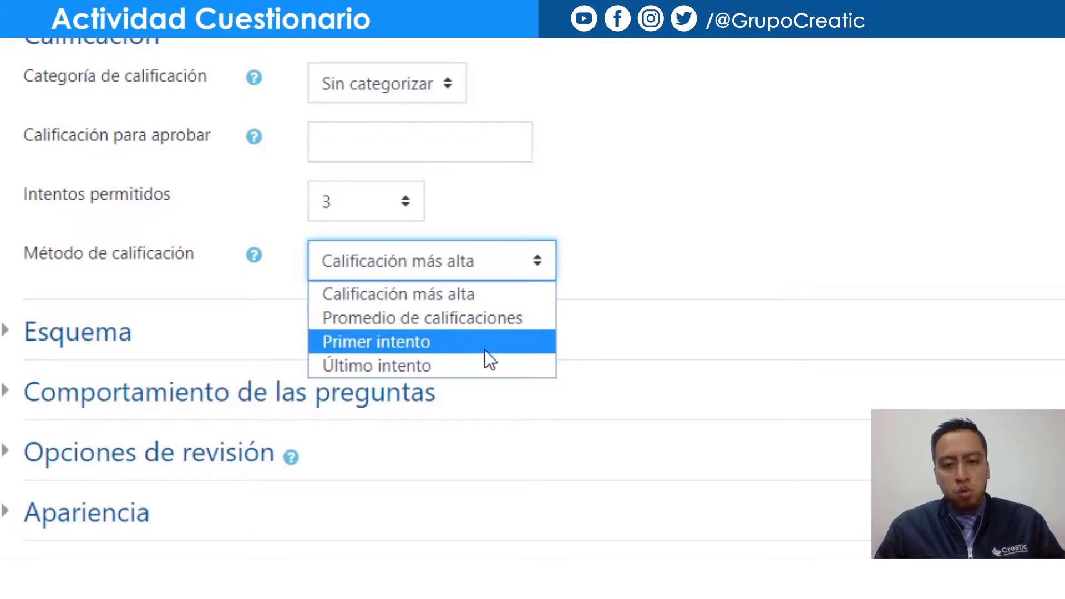
left_click(653, 245)
Set Intentos permitidos to 1, collapse the Calificación section and expand Esquema
left_click(392, 199)
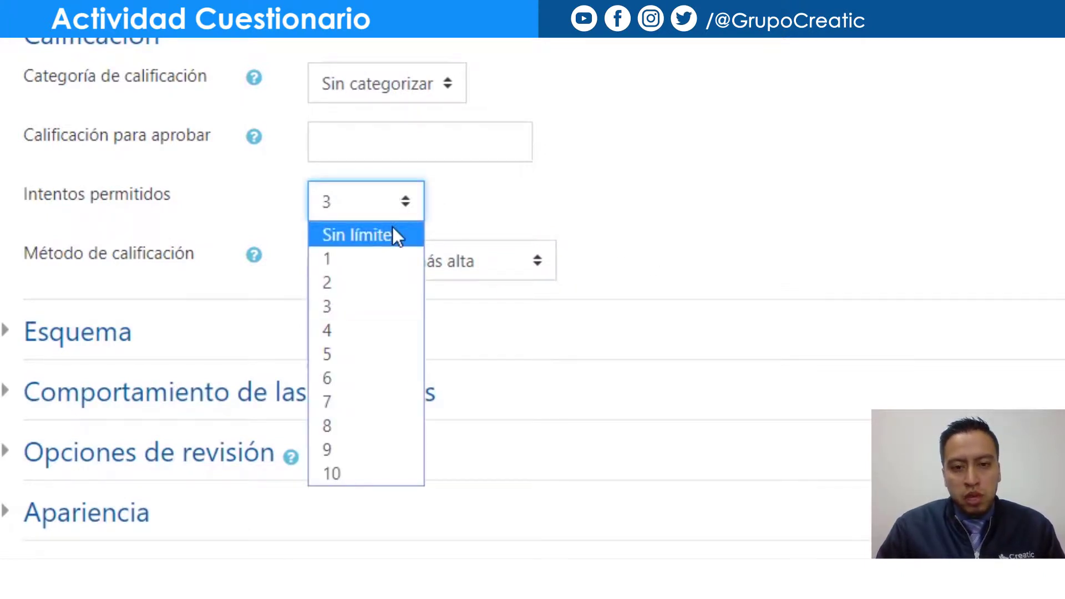
left_click(387, 258)
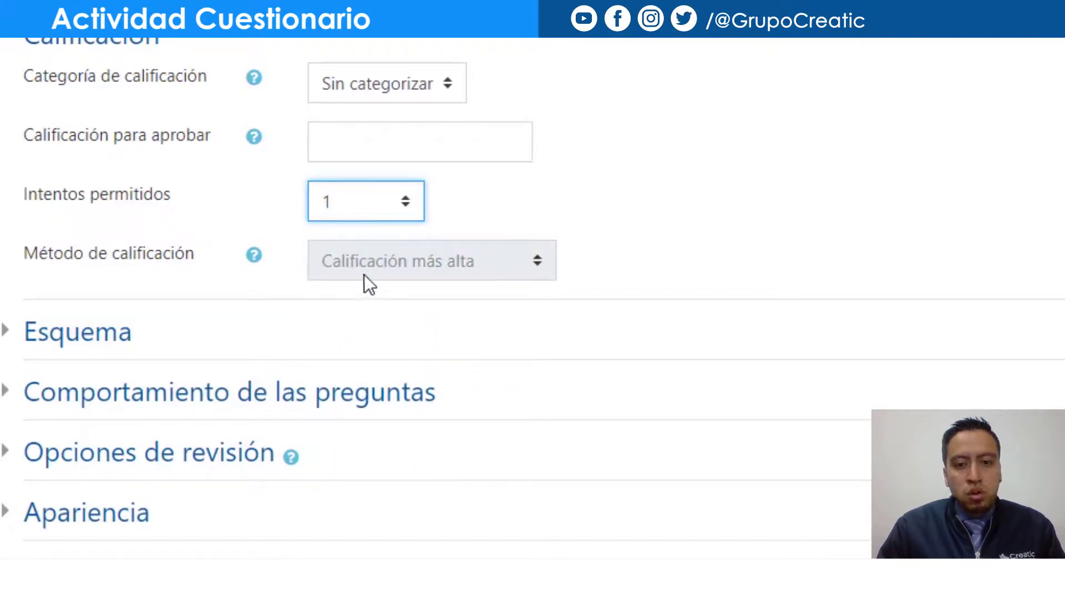
scroll(620, 270, "down", 1)
scroll(621, 270, "up", 1)
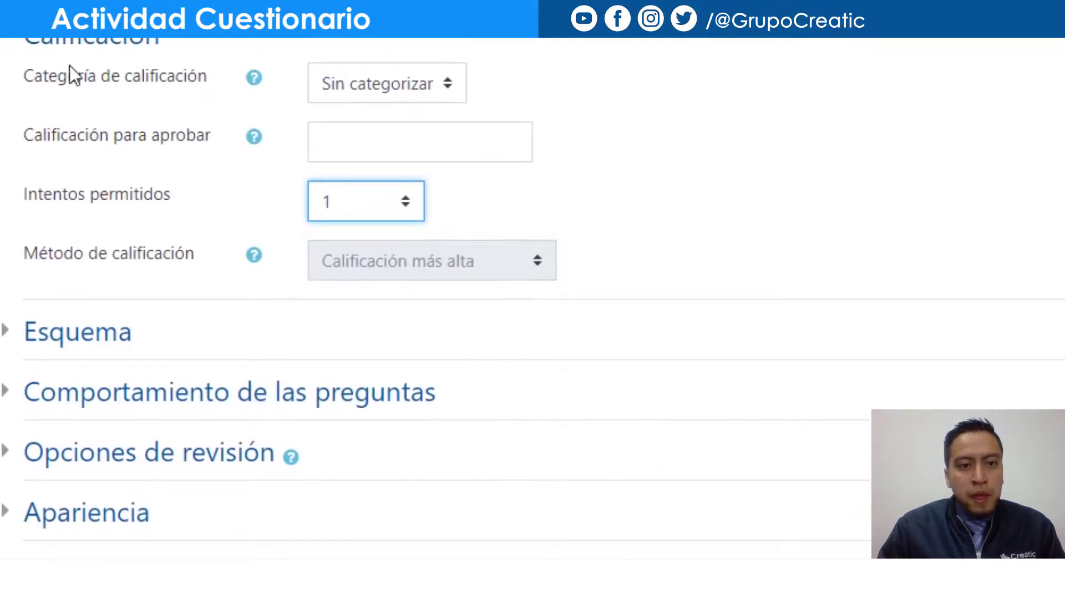
left_click(10, 41)
left_click(11, 97)
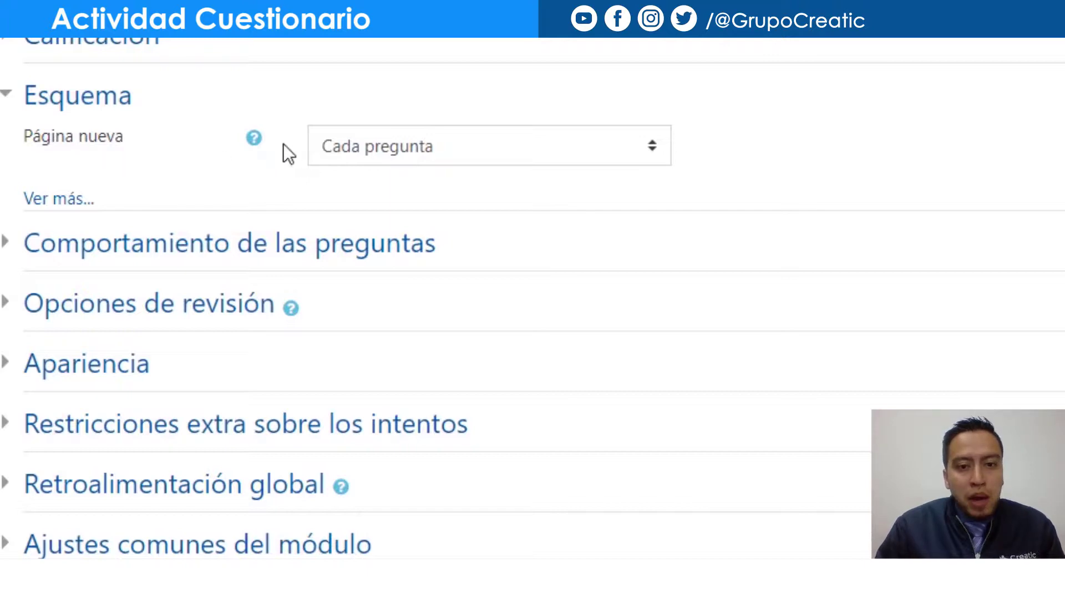
Try setting Página nueva to Cada 10 preguntas, and return it to Cada pregunta
left_click(367, 147)
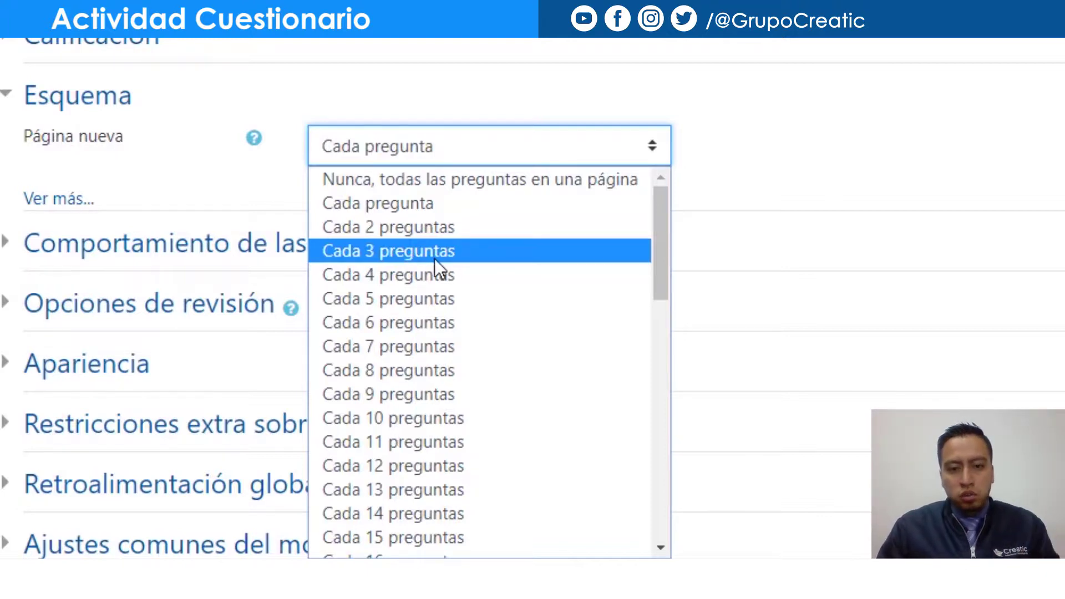
left_click(499, 417)
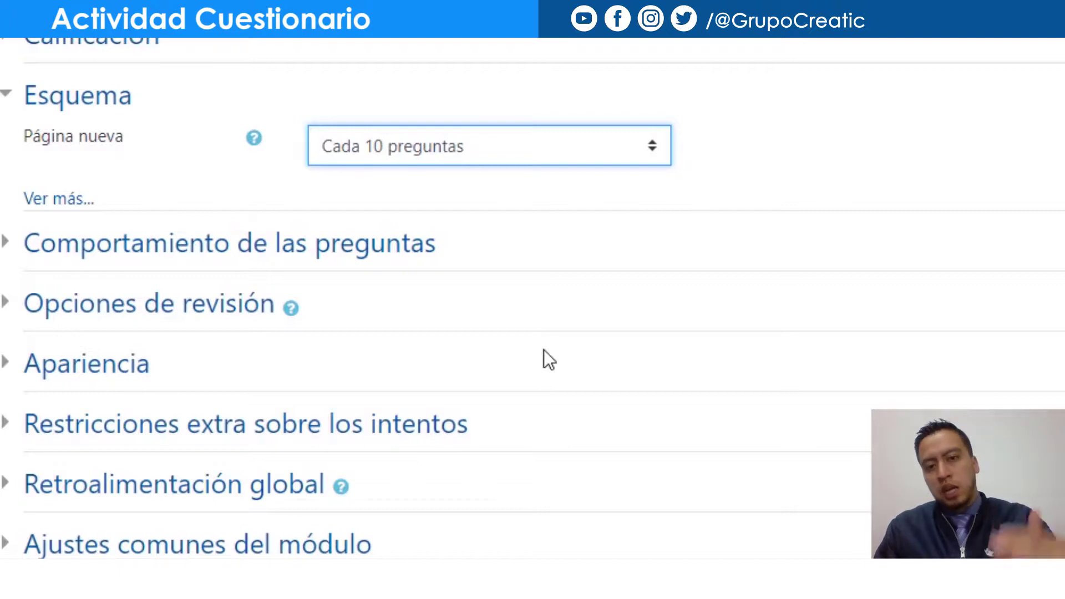
left_click(553, 158)
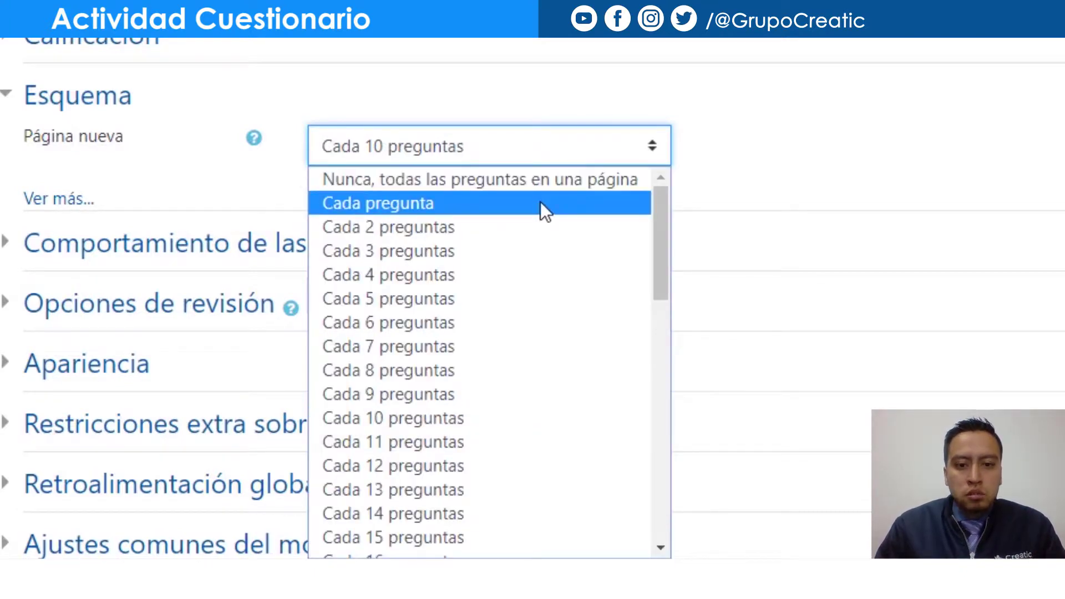
left_click(540, 203)
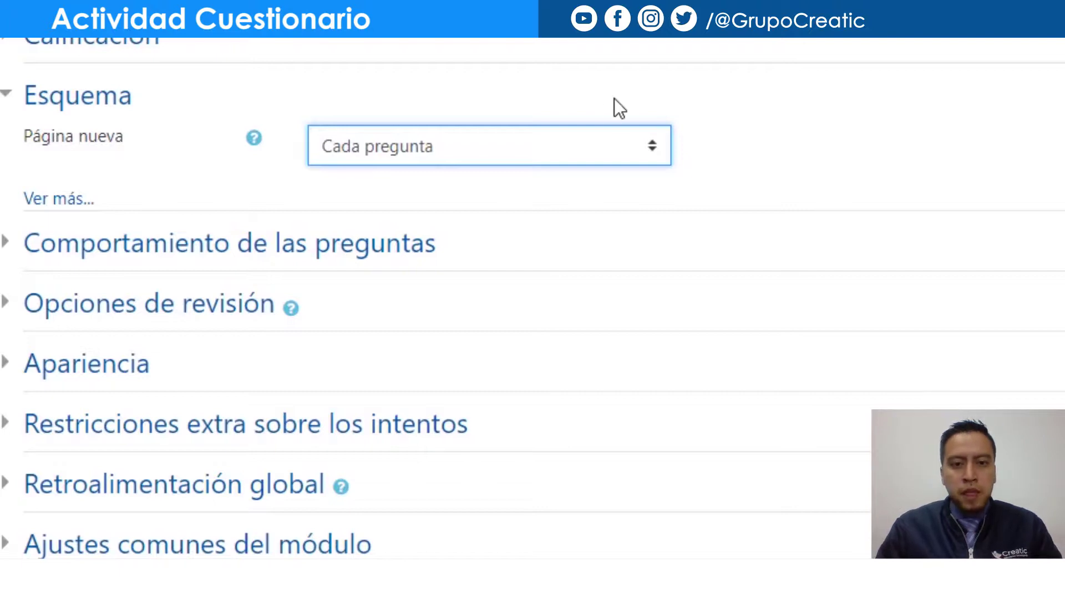
Set Página nueva to Cada 20 preguntas and collapse the Esquema section
left_click(564, 157)
scroll(555, 245, "down", 6)
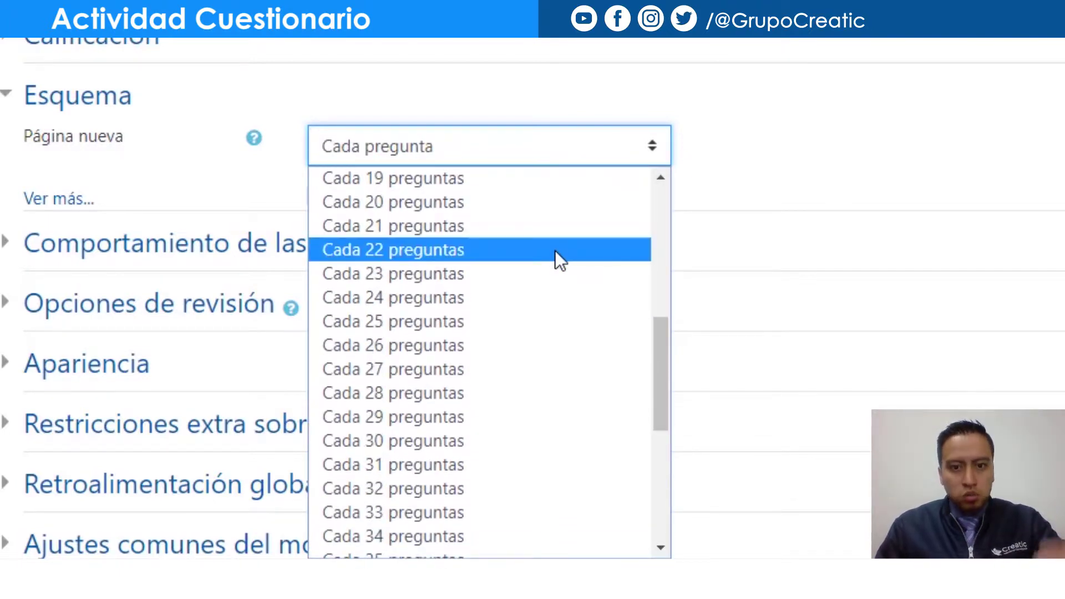
left_click(551, 202)
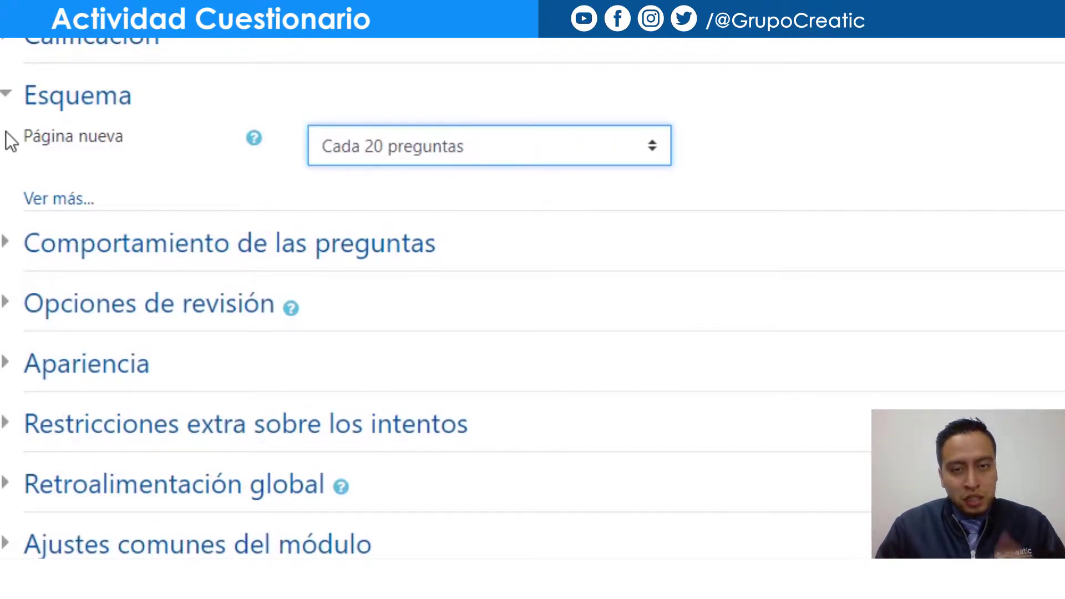
left_click(6, 101)
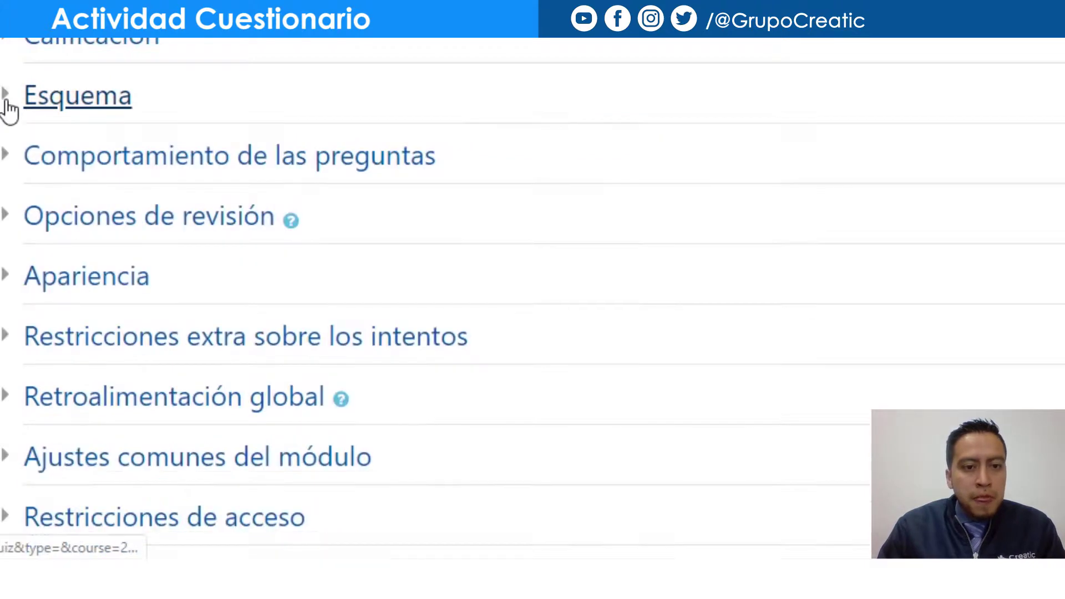
Expand Comportamiento de las preguntas and review its options, keeping random answer order at Sí and the behaviour at Retroalimentación diferida
left_click(8, 176)
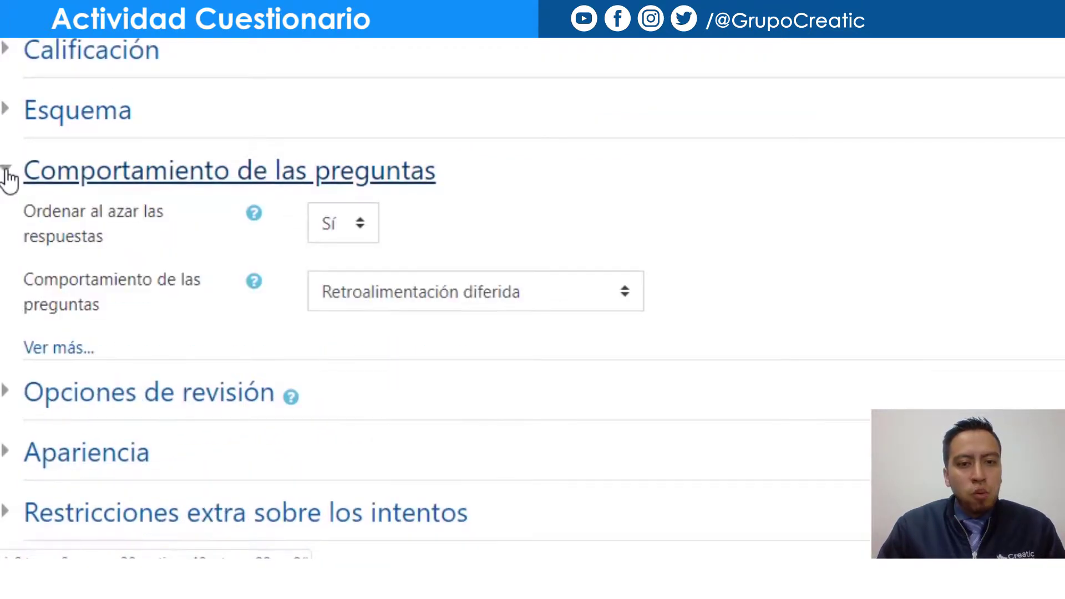
scroll(8, 233, "down", 1)
scroll(7, 233, "down", 1)
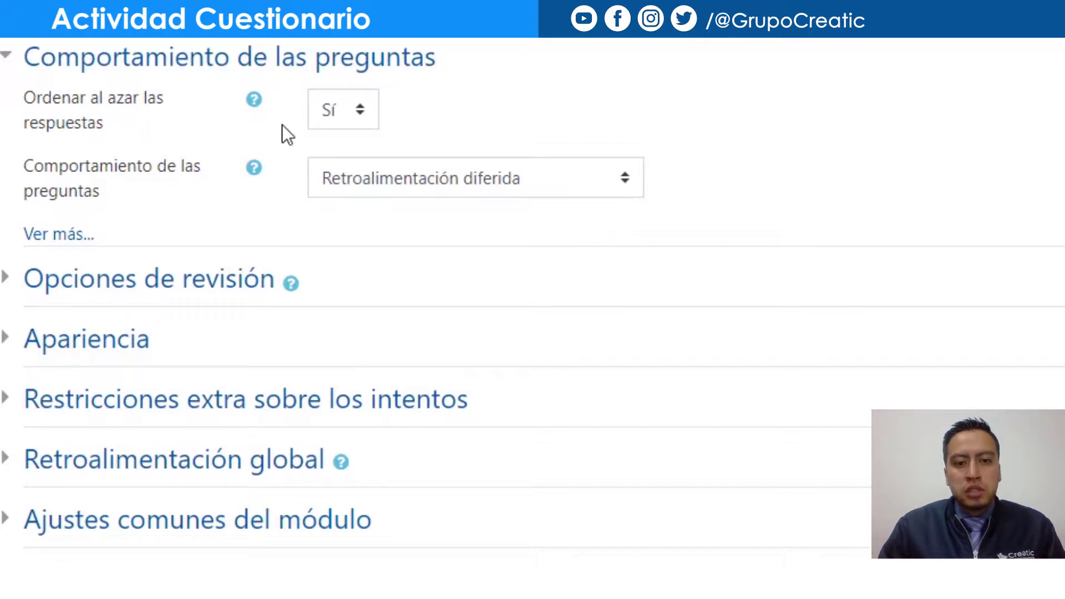
left_click(324, 123)
left_click(488, 124)
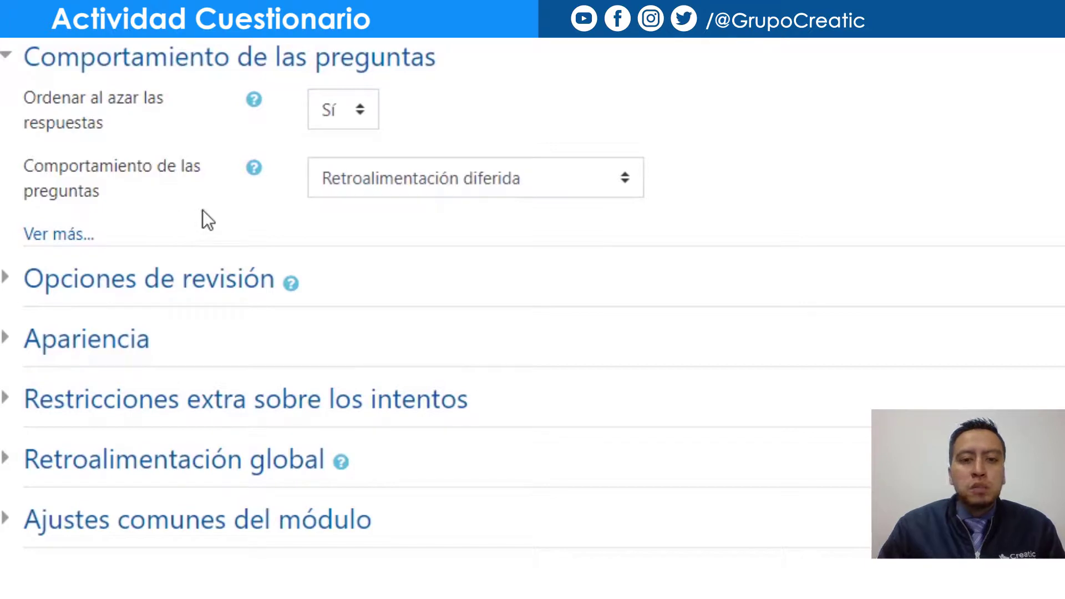
left_click(572, 180)
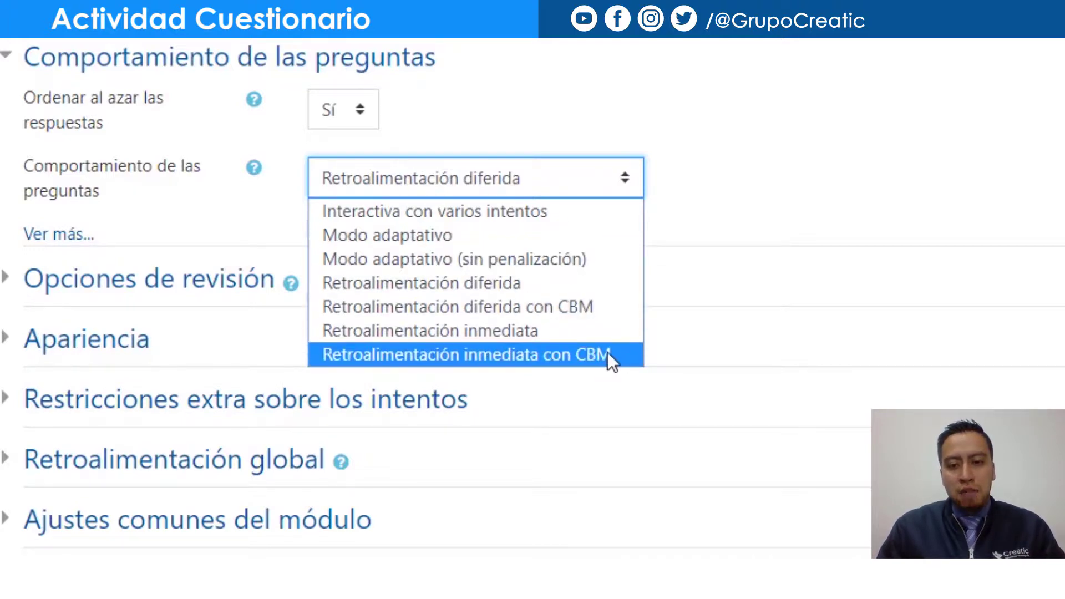
left_click(6, 173)
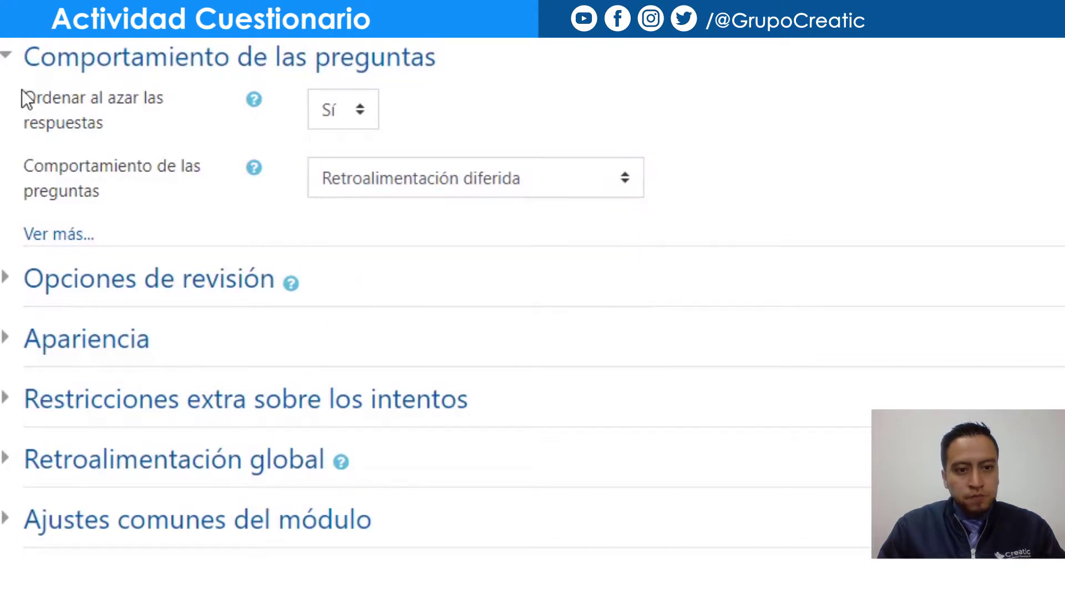
Collapse Comportamiento de las preguntas, expand Opciones de revisión and look over the review options for each stage of the quiz
left_click(5, 59)
left_click(5, 117)
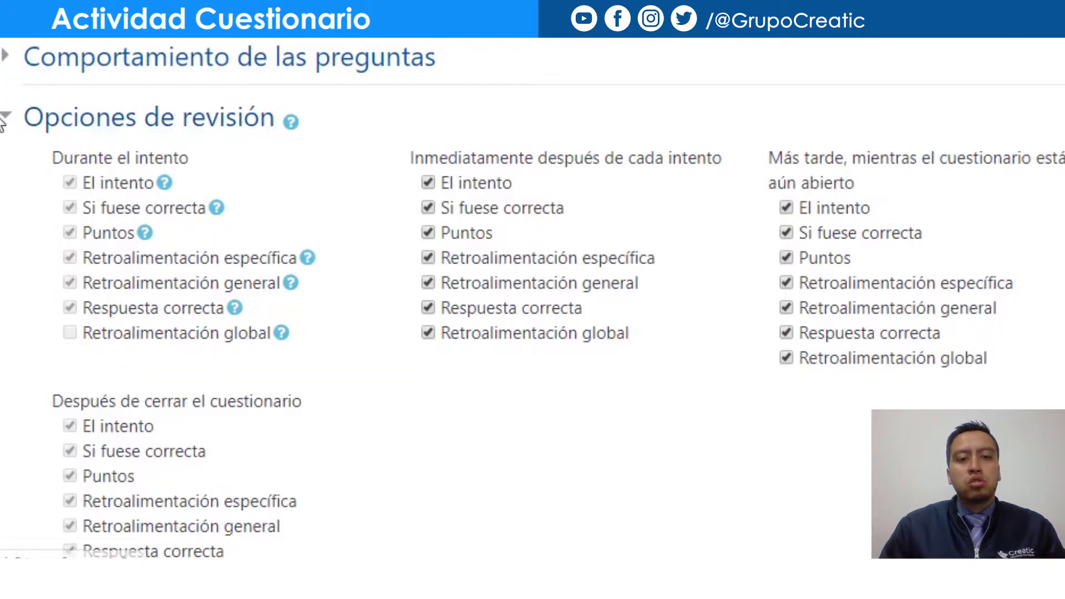
scroll(2, 123, "down", 3)
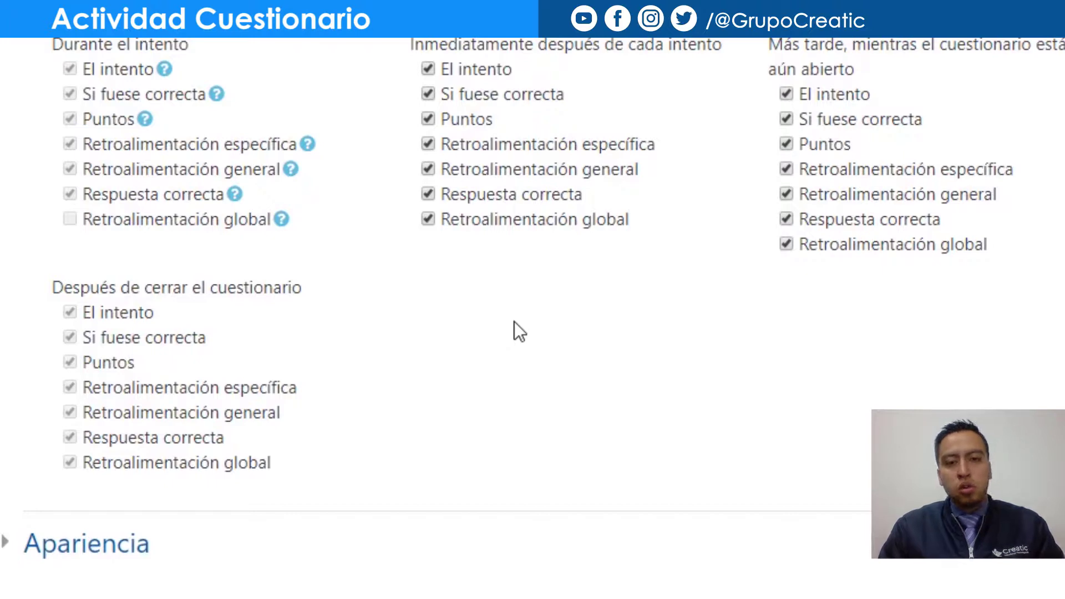
scroll(66, 549, "down", 5)
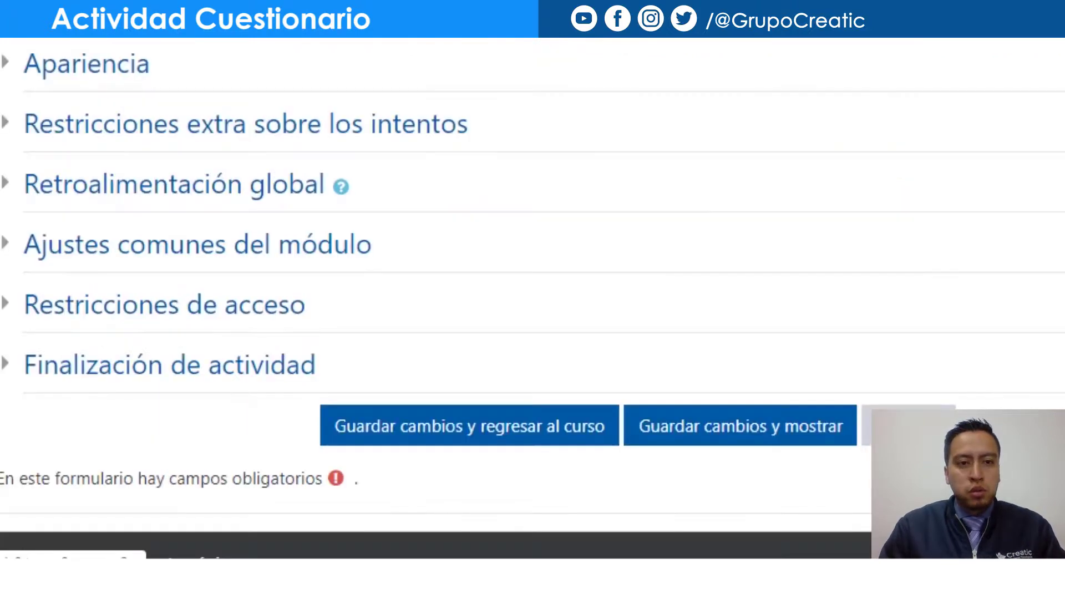
Expand the Apariencia section and review the choices for Mostrar la imagen del usuario, keeping sin imagen
left_click(8, 62)
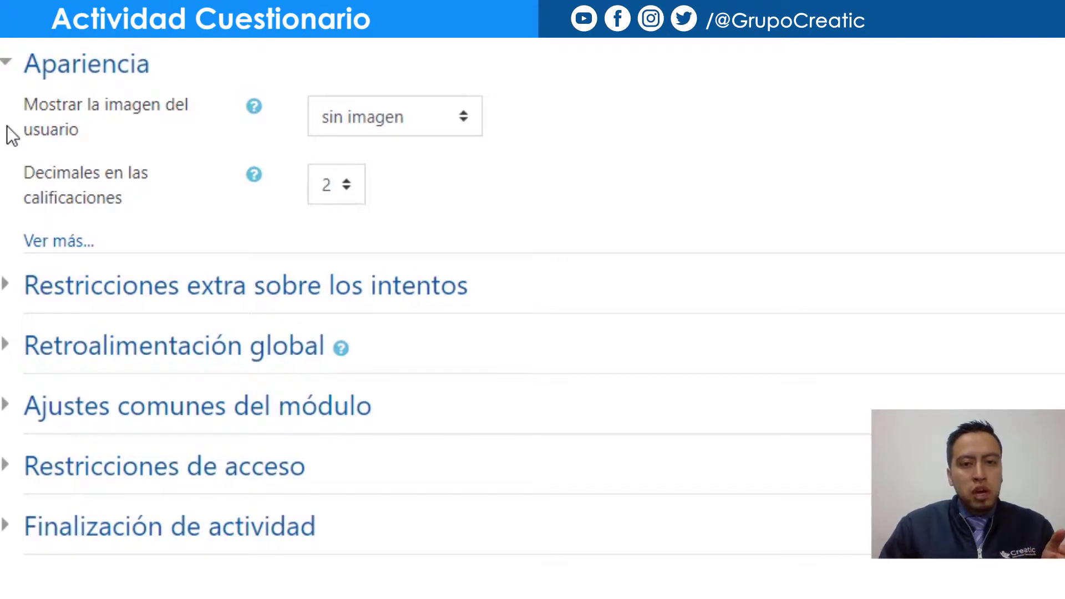
left_click(390, 112)
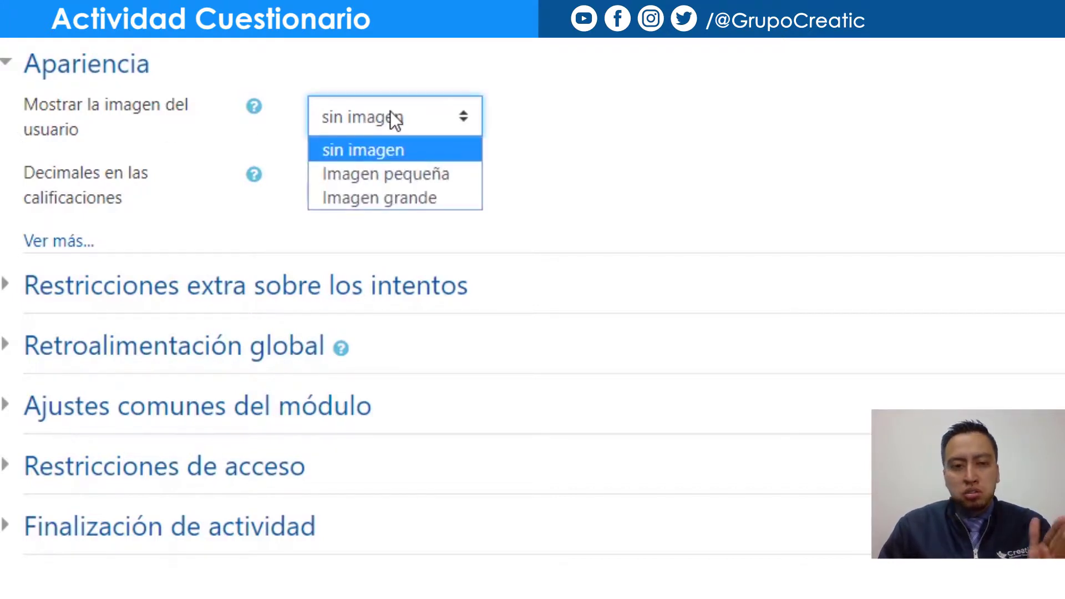
left_click(390, 111)
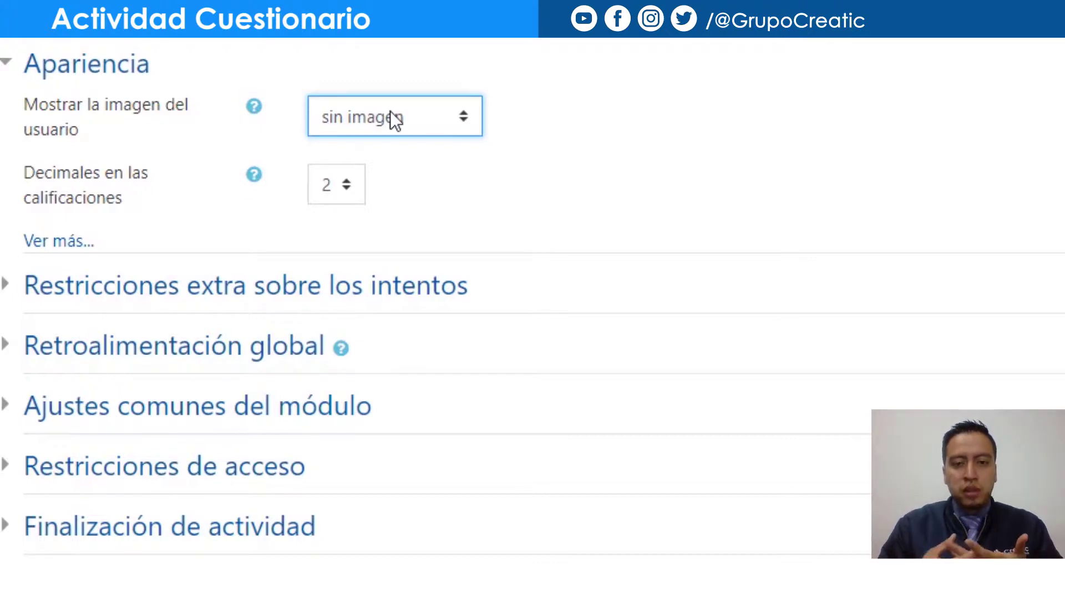
left_click(395, 121)
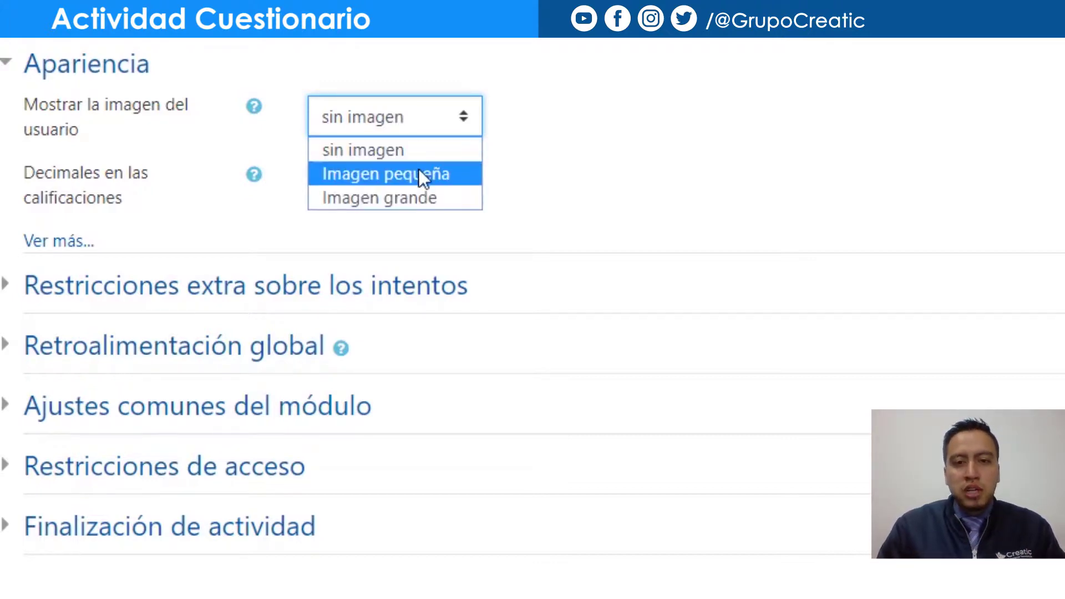
left_click(589, 197)
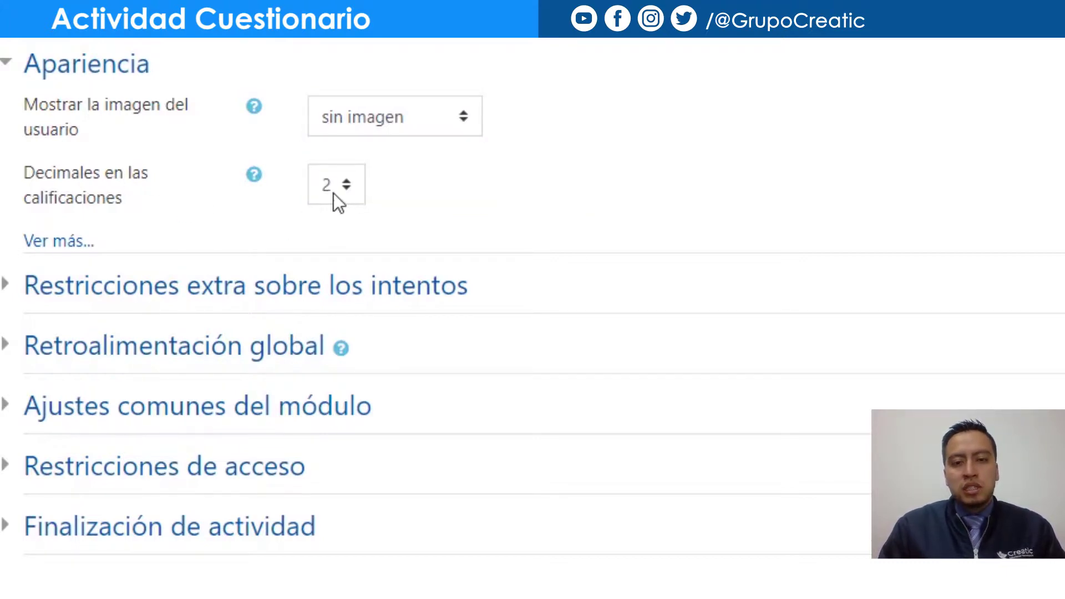
Set Decimales en las calificaciones to 0 and collapse the Apariencia section
left_click(345, 184)
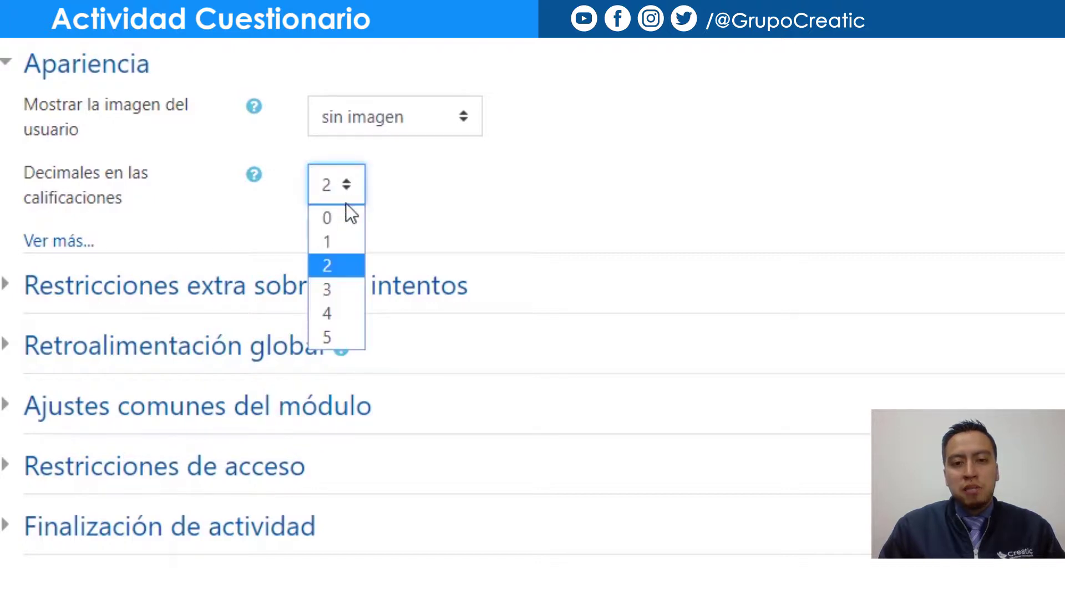
left_click(346, 217)
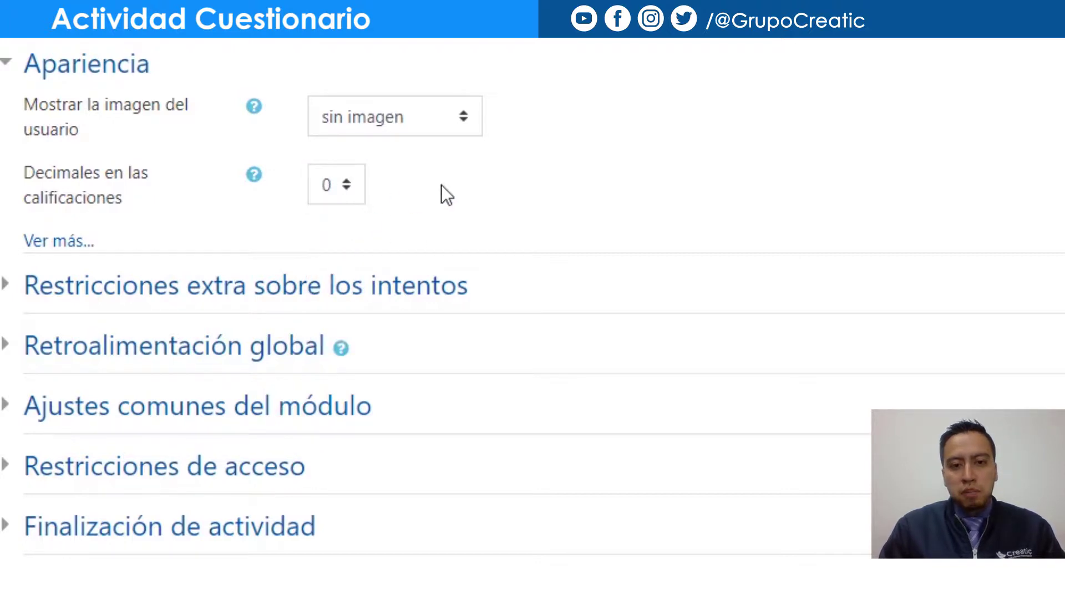
left_click(8, 66)
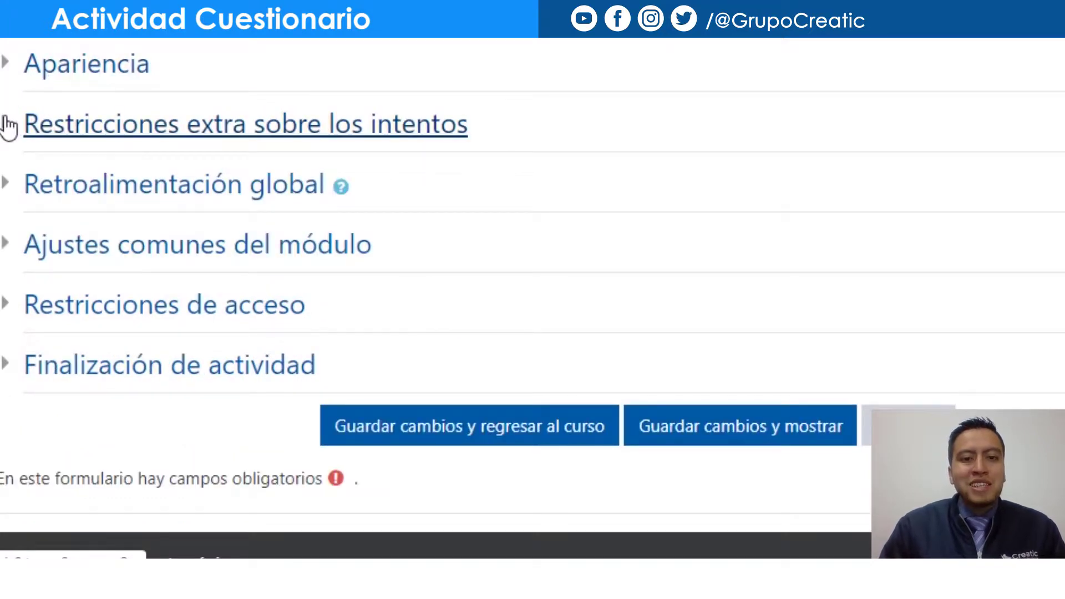
Expand Restricciones extra sobre los intentos, look at the quiz password field without filling it in, and collapse the section
left_click(9, 126)
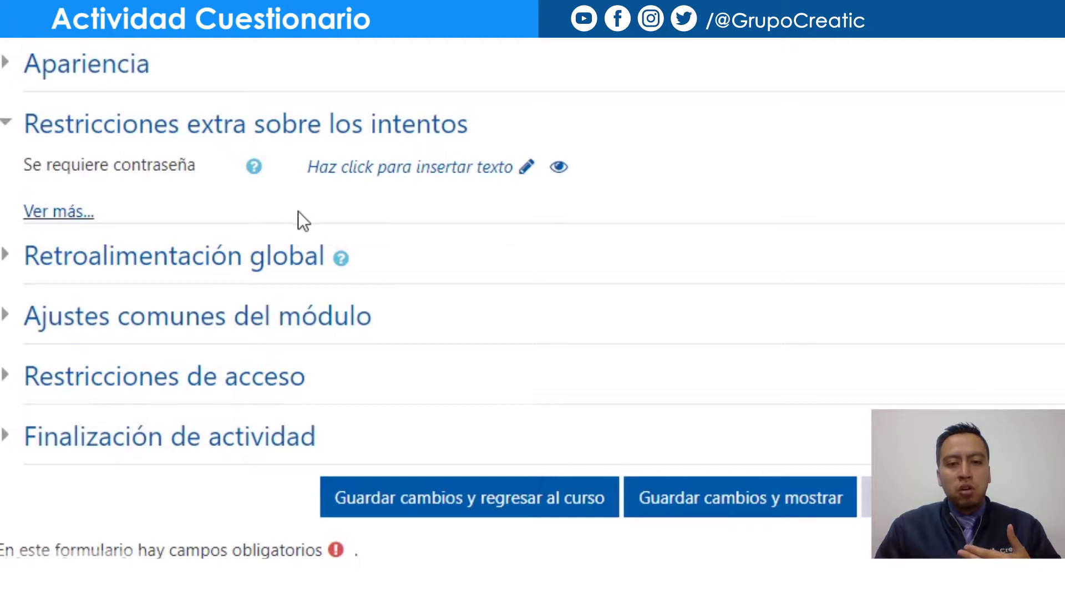
left_click(402, 168)
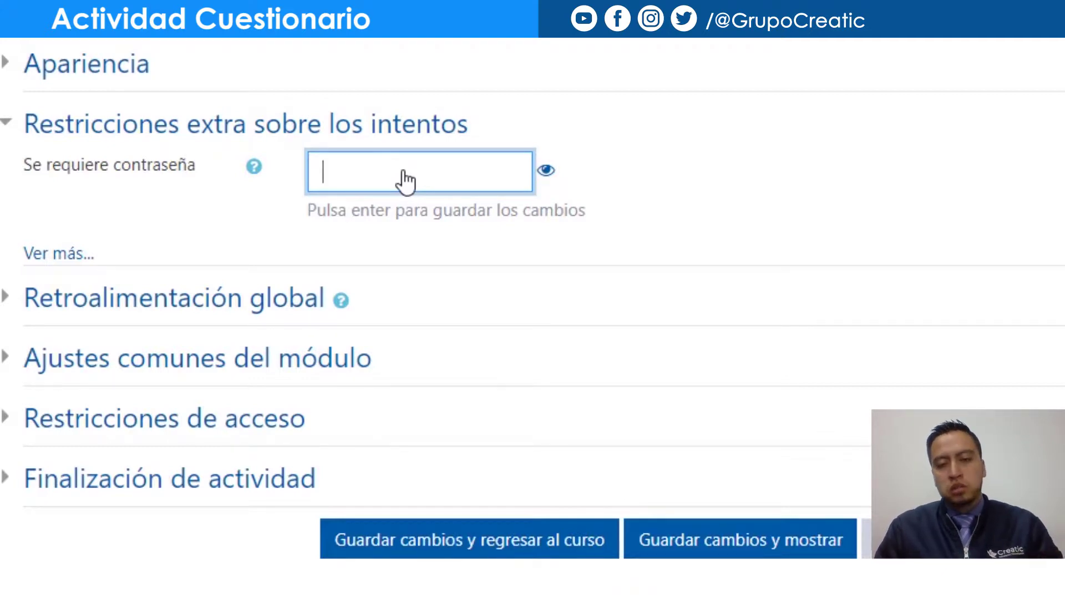
left_click(11, 125)
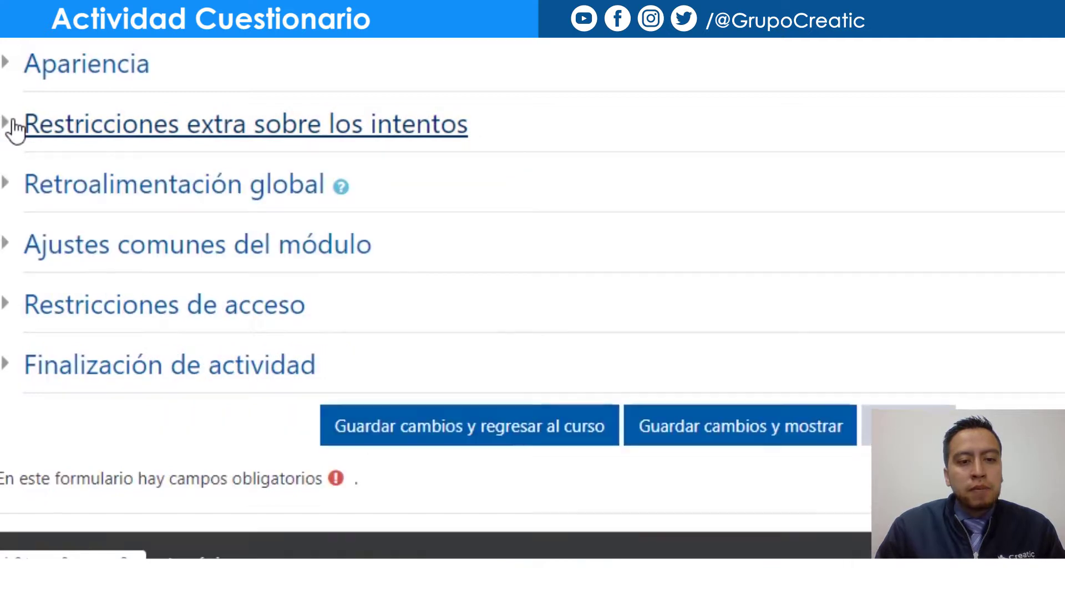
Expand Retroalimentación global, examine its comment and grade-limit fields while leaving them empty, and collapse the section
left_click(9, 187)
scroll(10, 186, "down", 3)
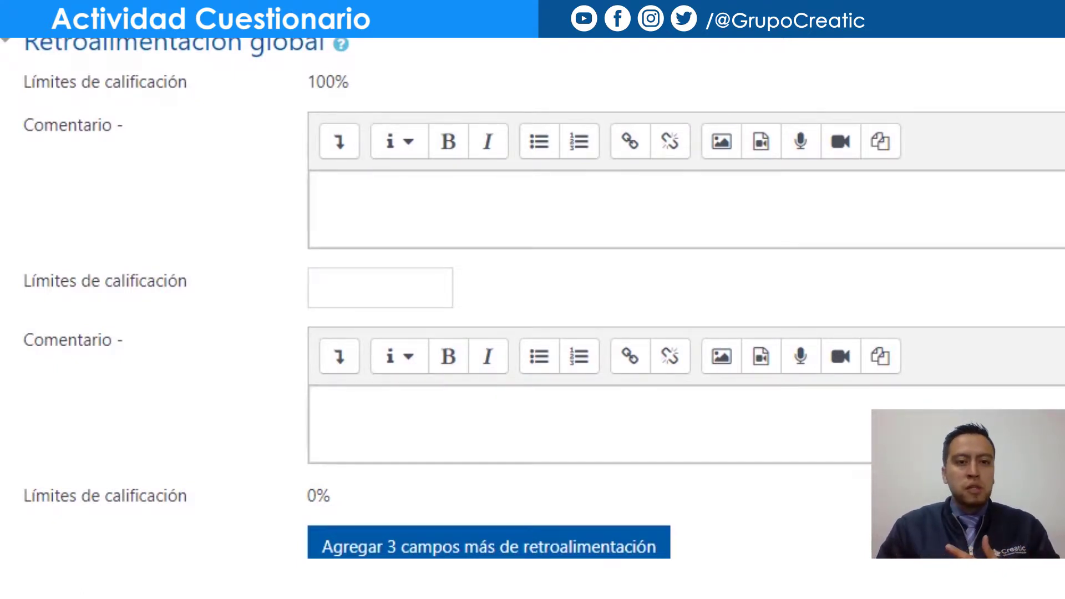
left_click(454, 173)
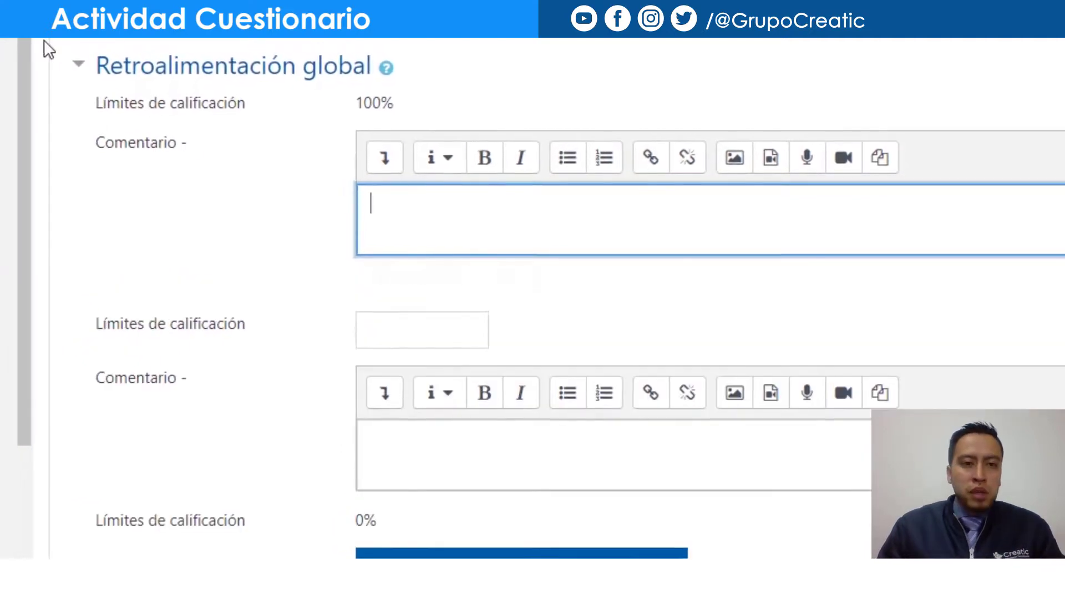
left_click(91, 79)
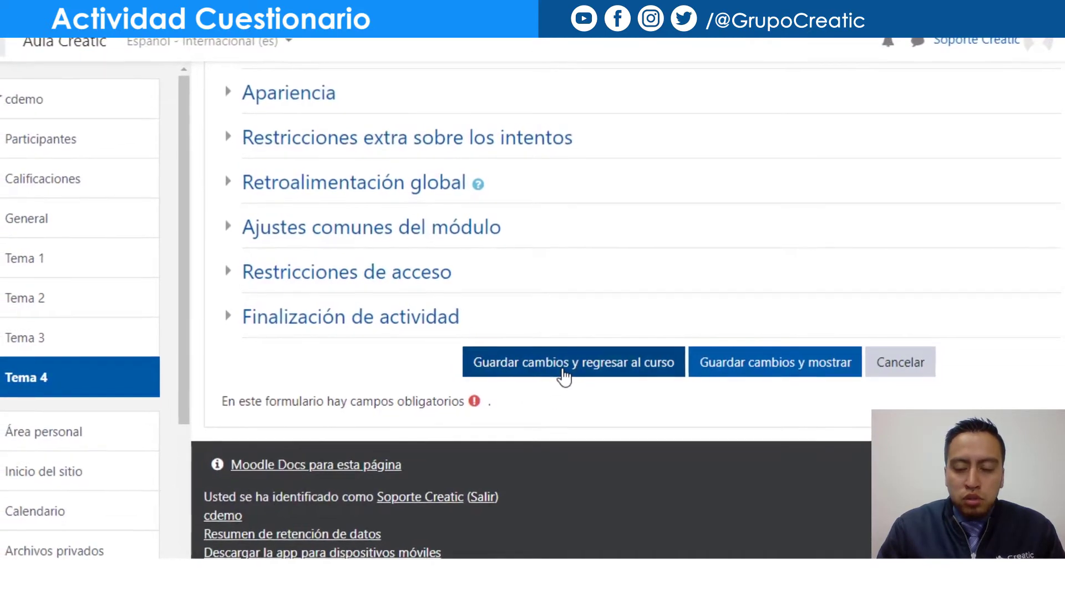
Save the quiz, return to the course, and open Cuestionario final del corte 2 from Tema 4 for question editing
left_click(570, 370)
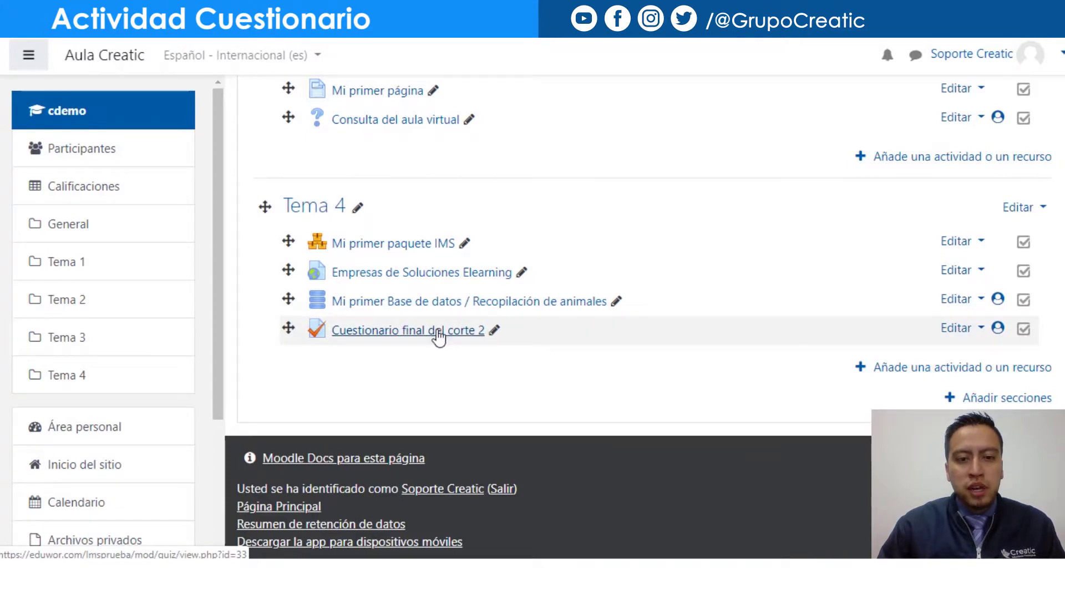
left_click(438, 335)
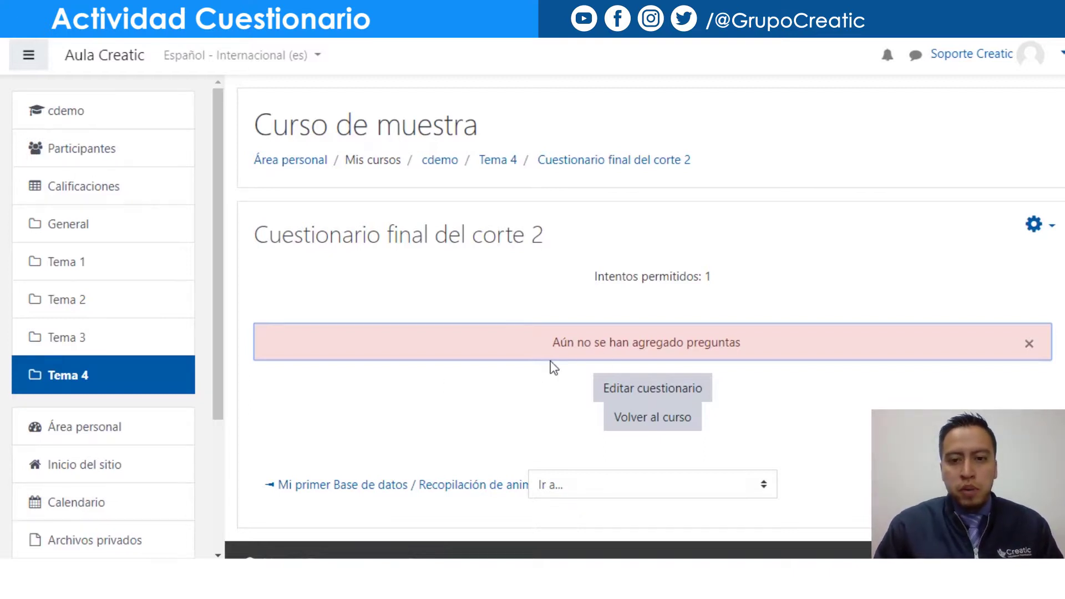
scroll(551, 364, "down", 2)
left_click(591, 314)
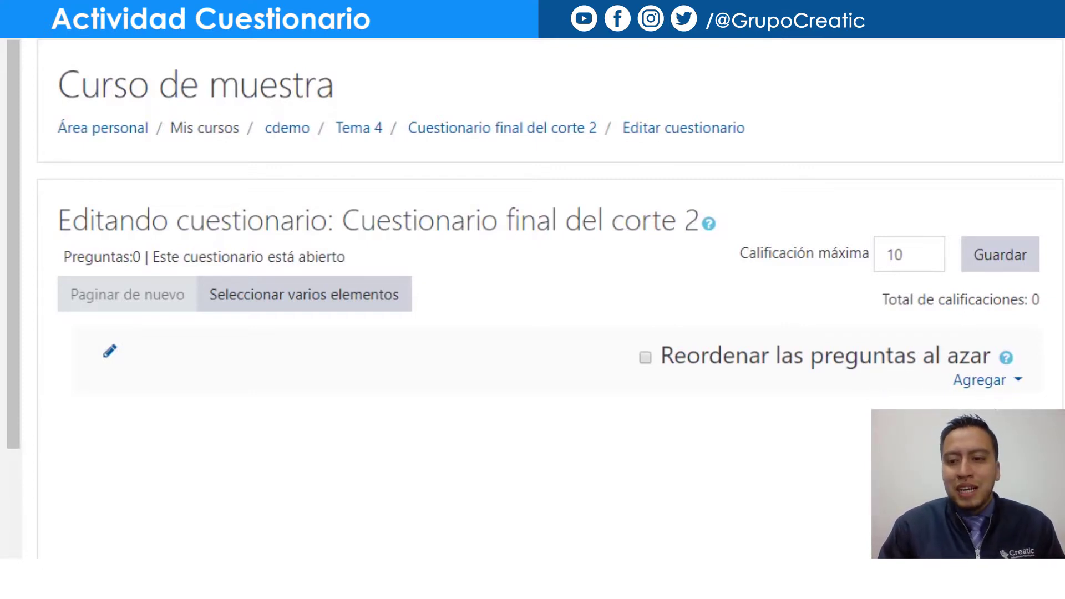
Start adding a new question to the quiz to bring up the choice of question types
left_click(984, 387)
scroll(671, 357, "down", 2)
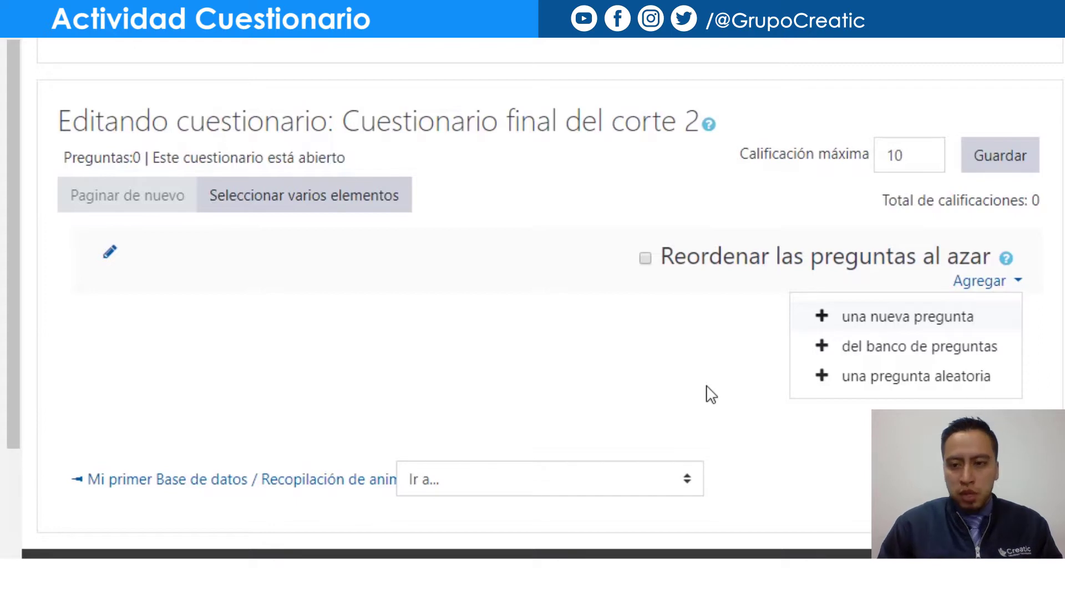
scroll(954, 398, "up", 1)
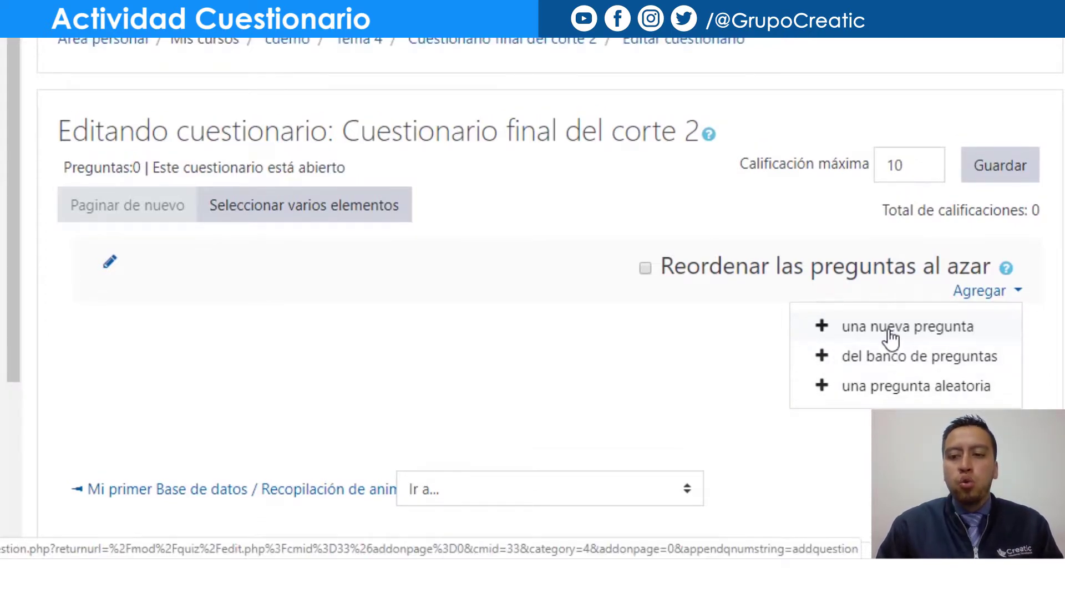
left_click(890, 336)
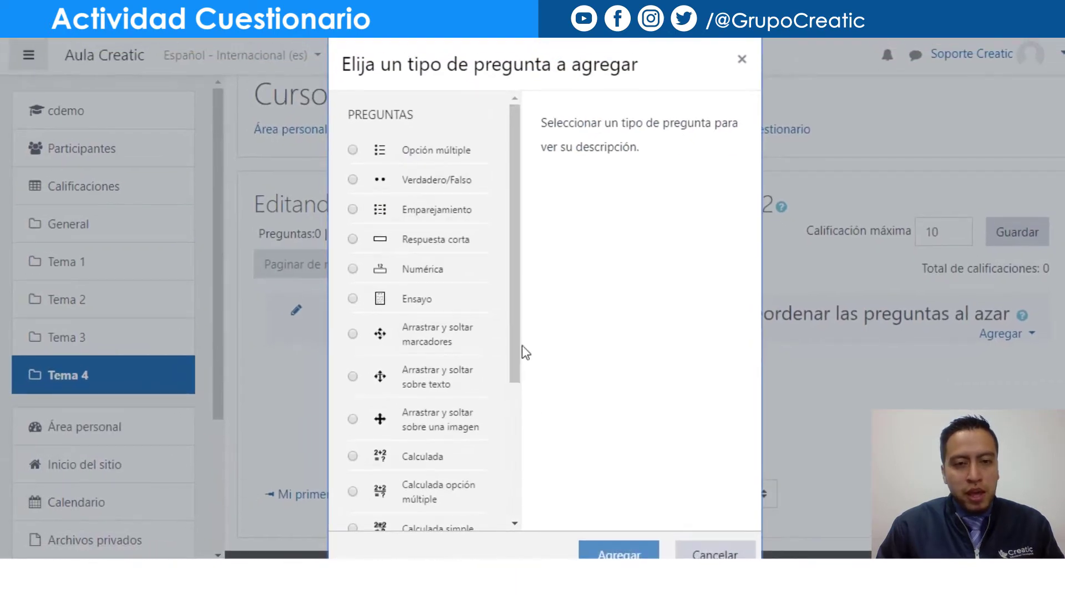
Look through the question types and read the descriptions from Opción múltiple through Ensayo
left_click_drag(514, 201, 515, 357)
scroll(523, 321, "up", 4)
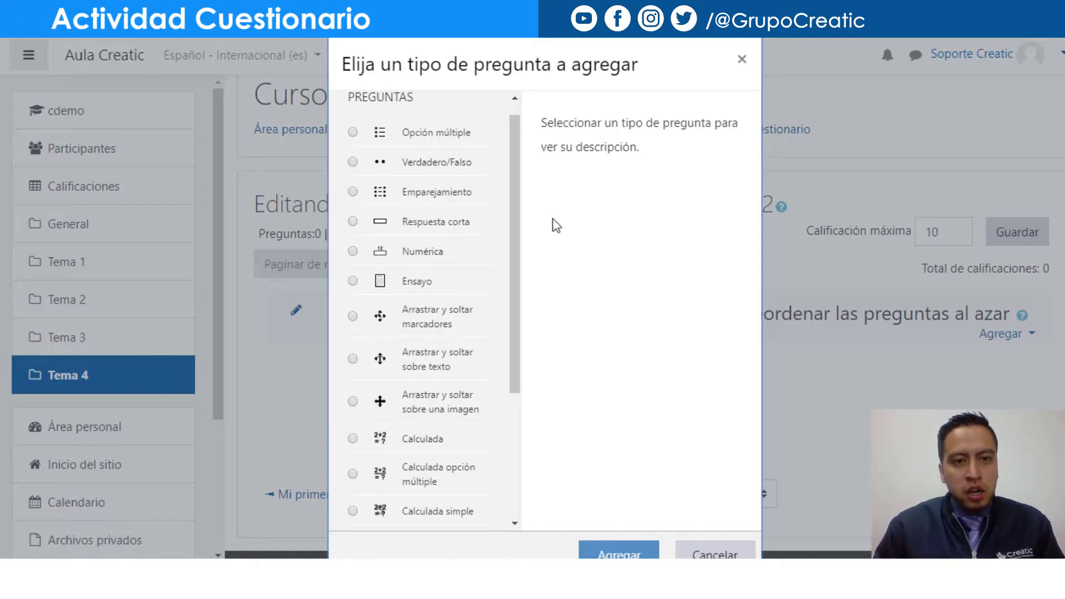
left_click(353, 133)
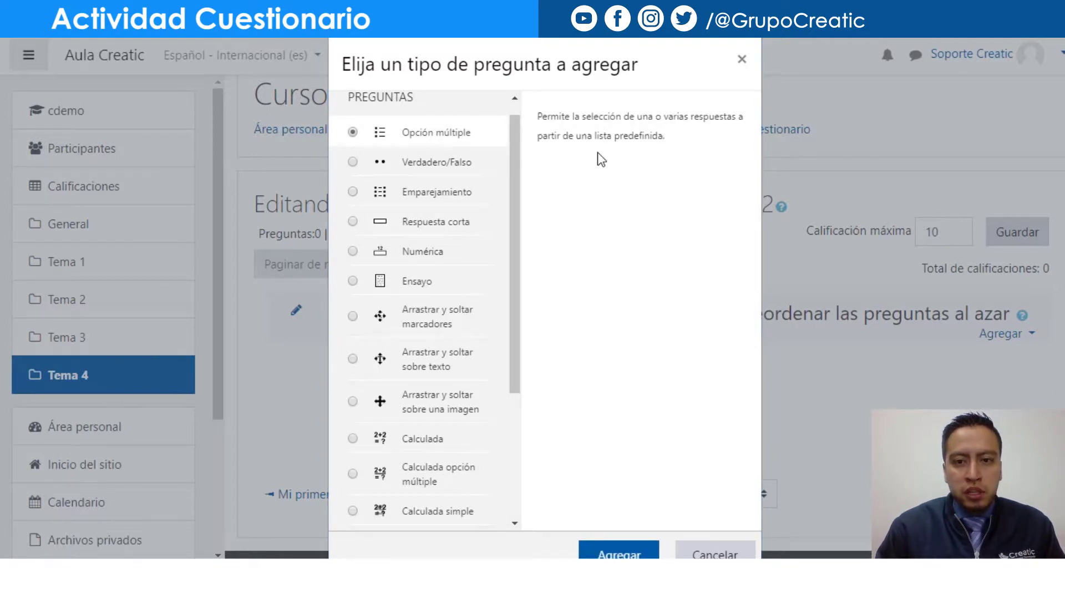
left_click(353, 163)
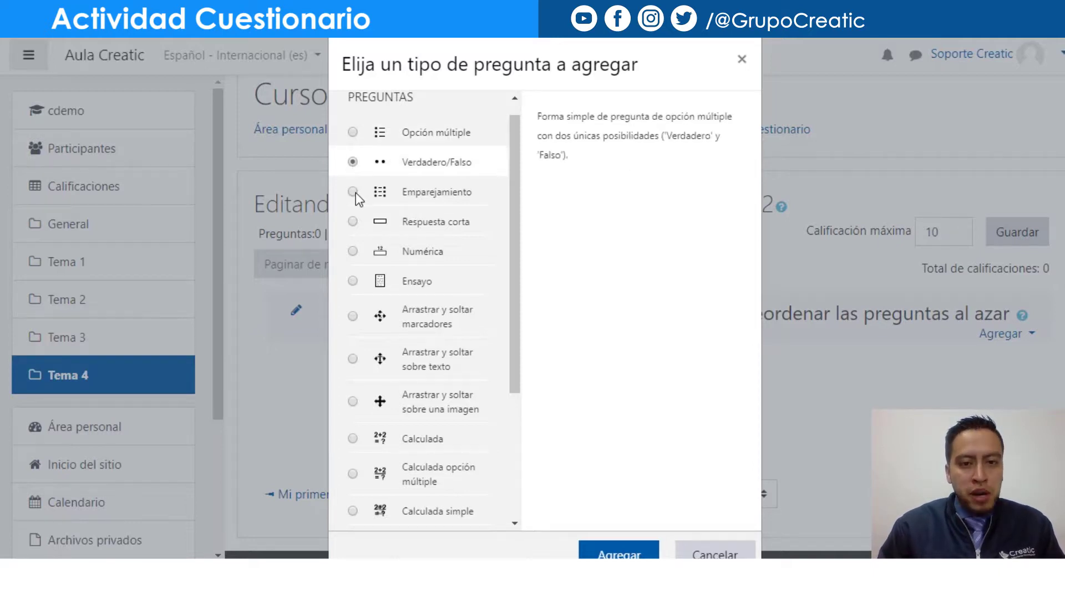
left_click(354, 192)
left_click(353, 221)
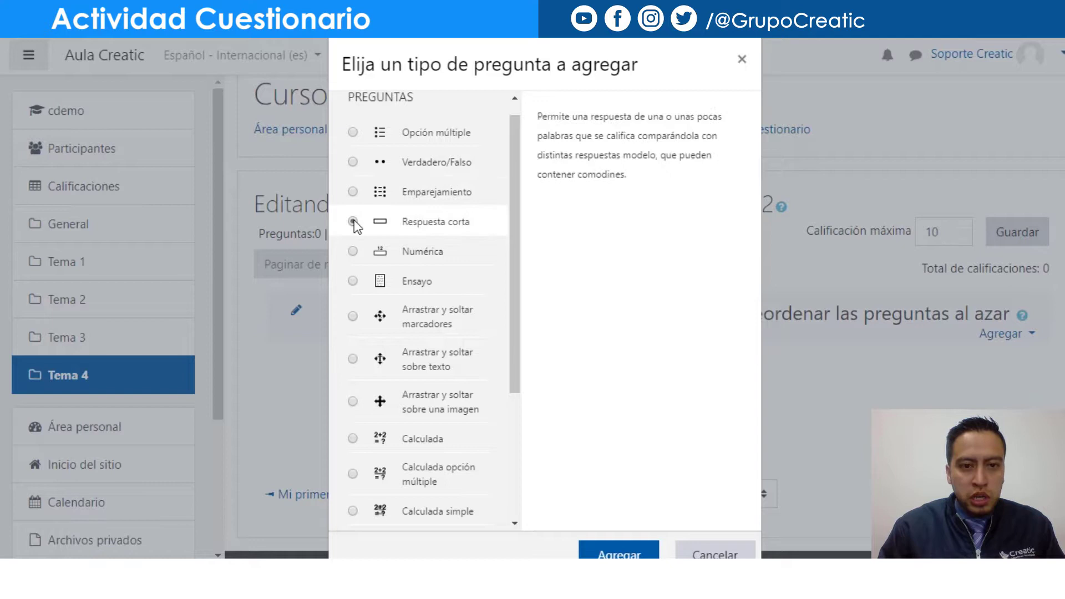
left_click(354, 252)
left_click(354, 281)
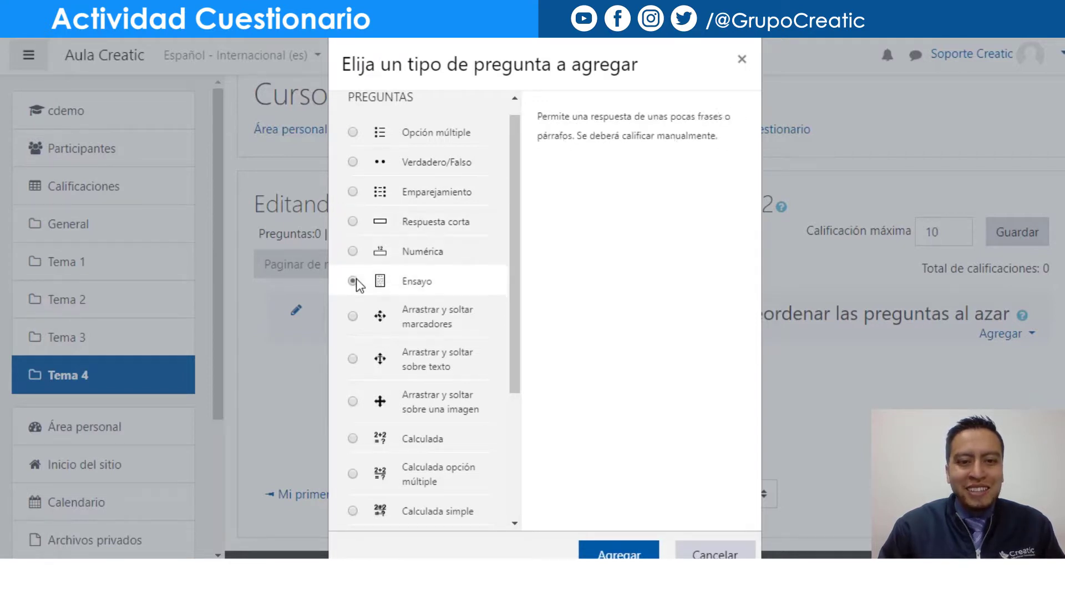
Review the descriptions of the Arrastrar y soltar, Calculada and Elige la palabra perdida question types, and look over the remaining types
left_click(355, 316)
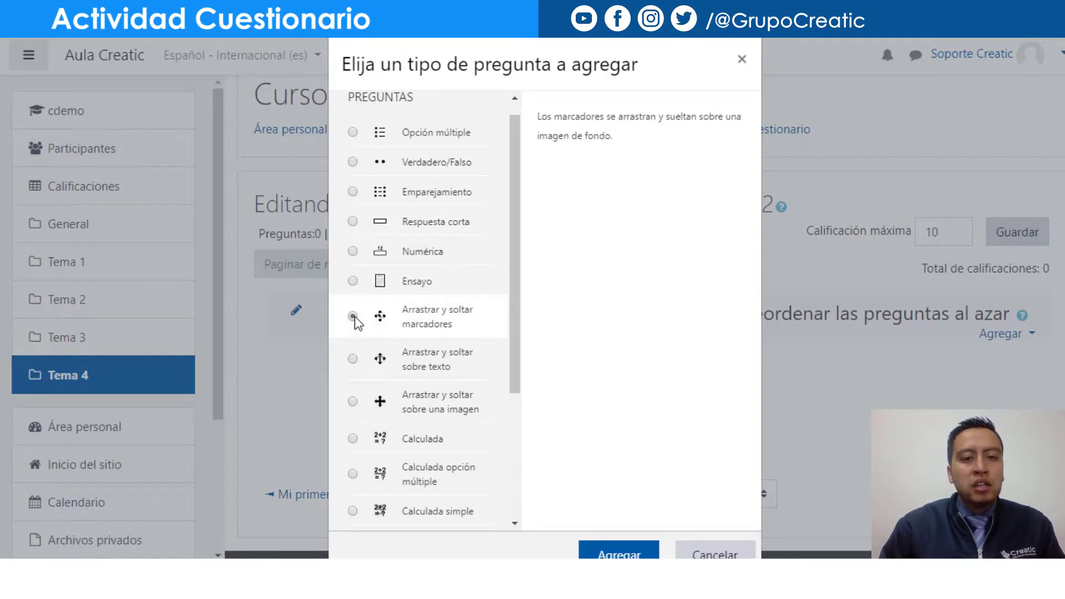
scroll(355, 317, "down", 3)
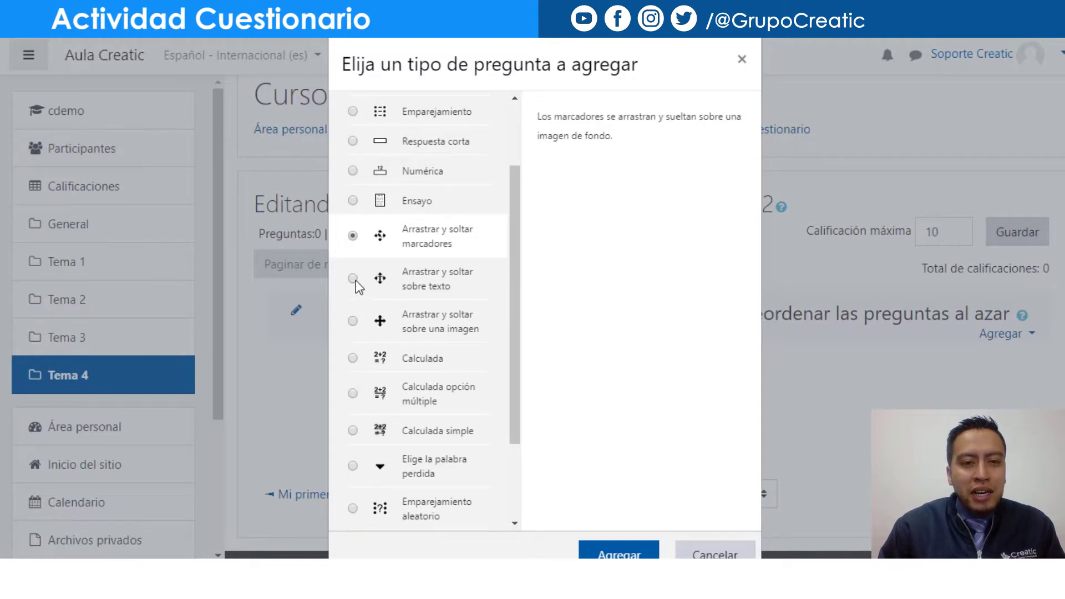
left_click(354, 280)
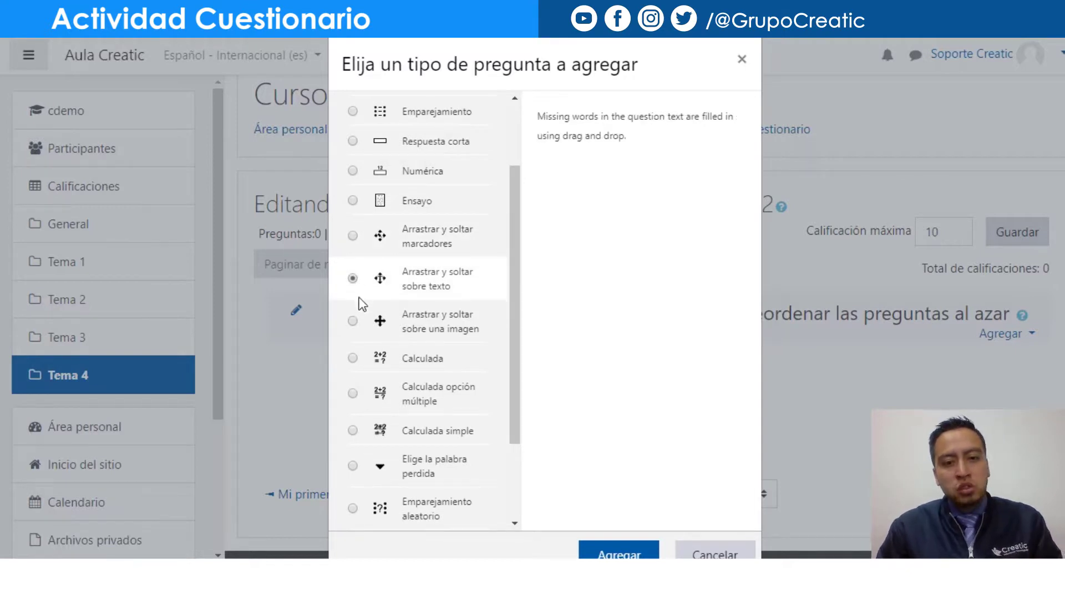
left_click(352, 322)
scroll(353, 321, "down", 3)
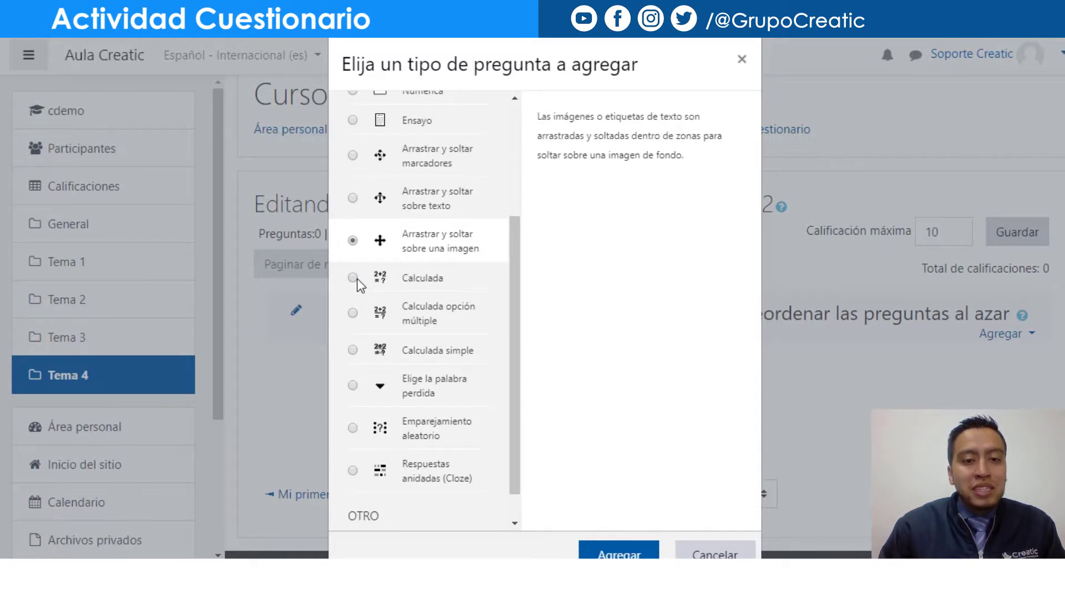
left_click(353, 278)
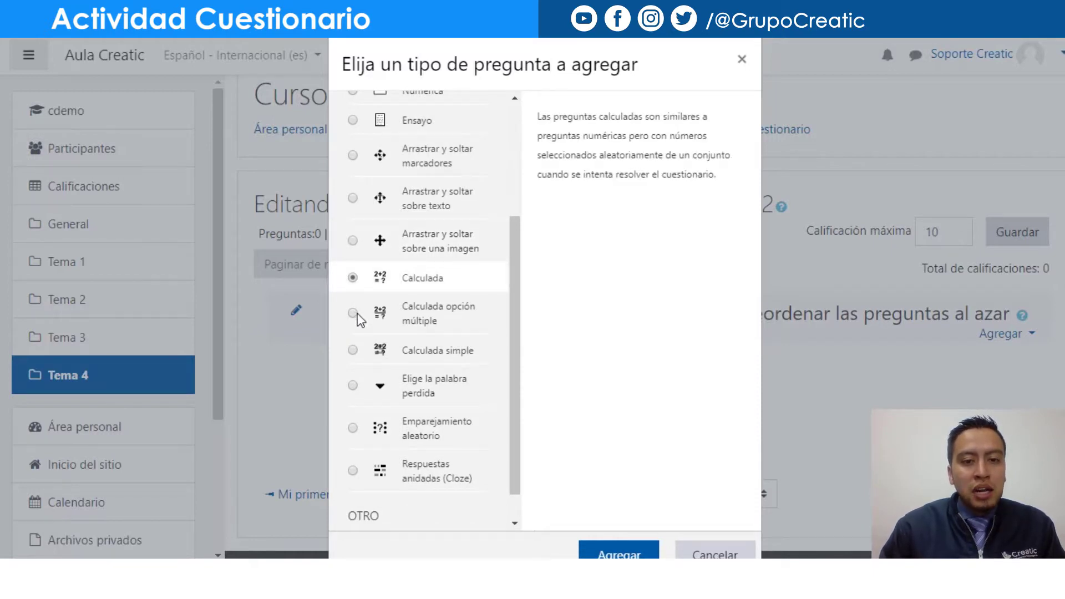
left_click(354, 313)
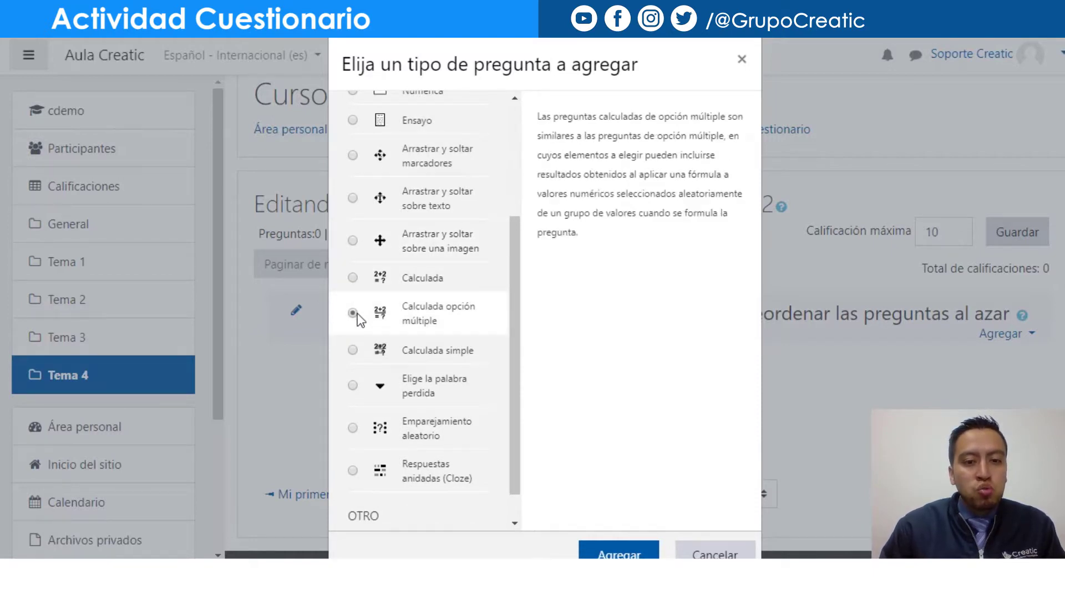
left_click(353, 348)
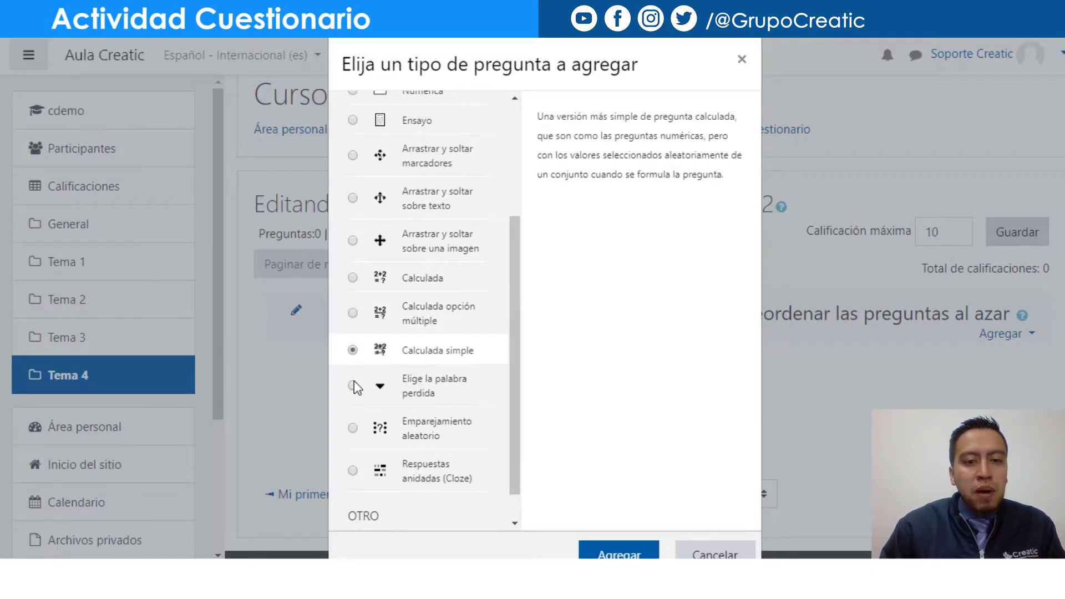
left_click(354, 381)
scroll(354, 383, "down", 1)
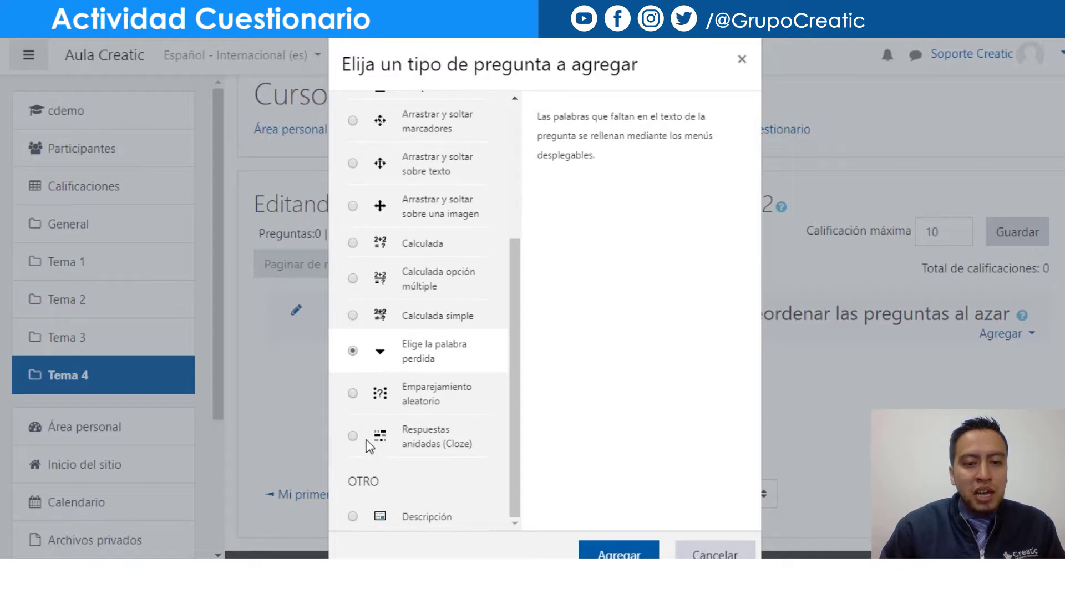
scroll(368, 466, "down", 2)
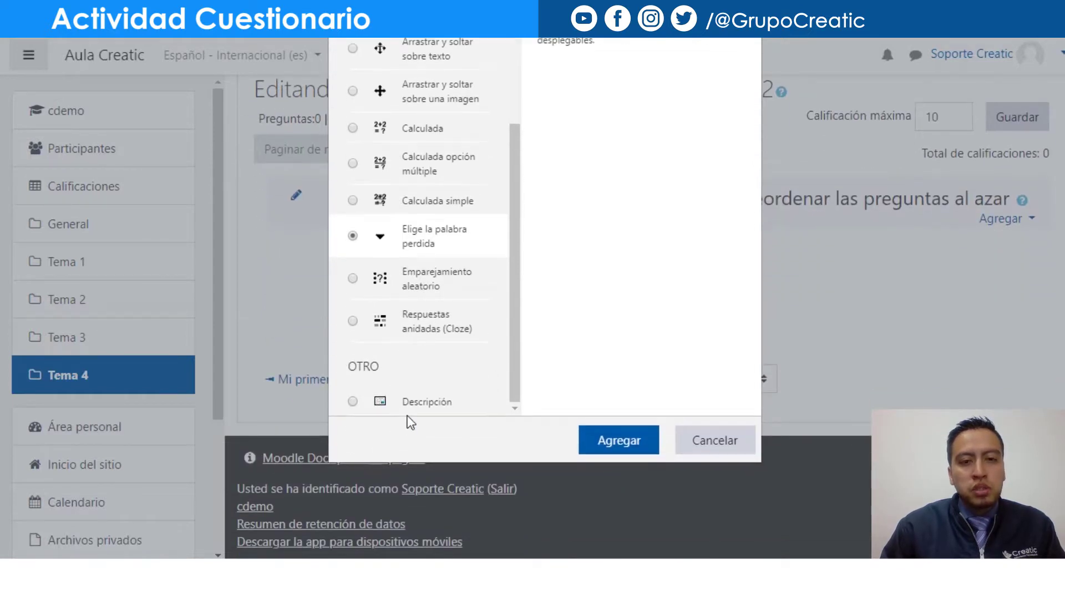
scroll(518, 394, "up", 2)
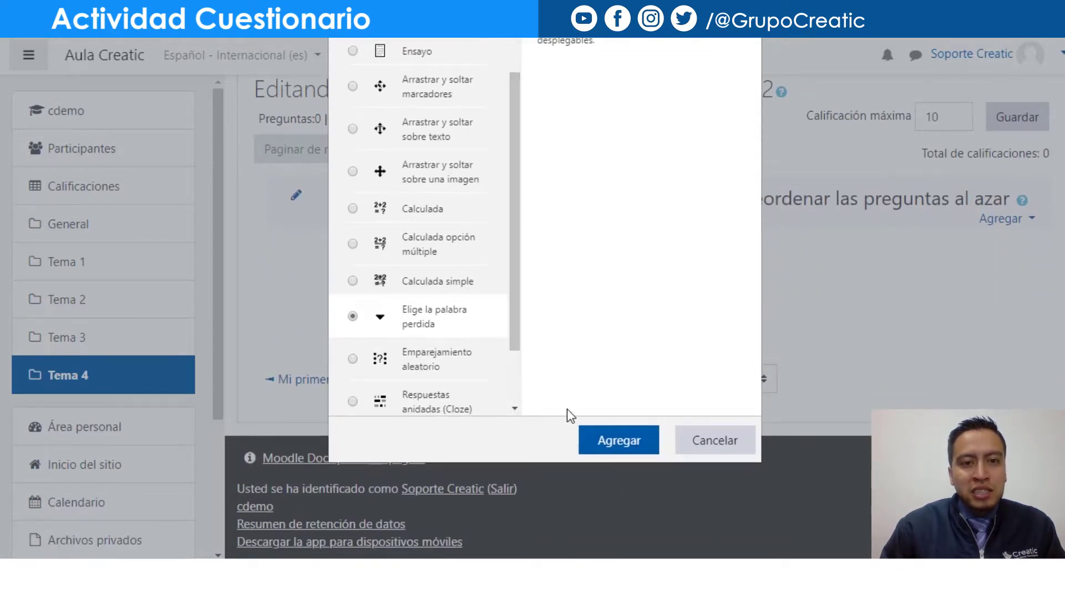
Choose Opción múltiple as the question type and add a question of that type to the quiz
scroll(567, 408, "up", 2)
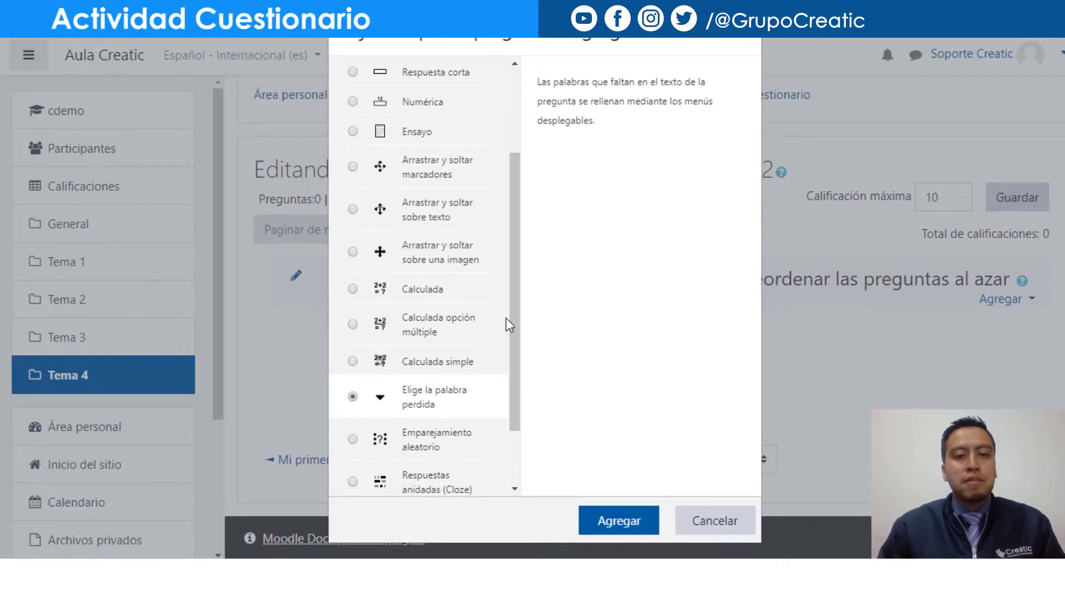
left_click_drag(513, 308, 511, 200)
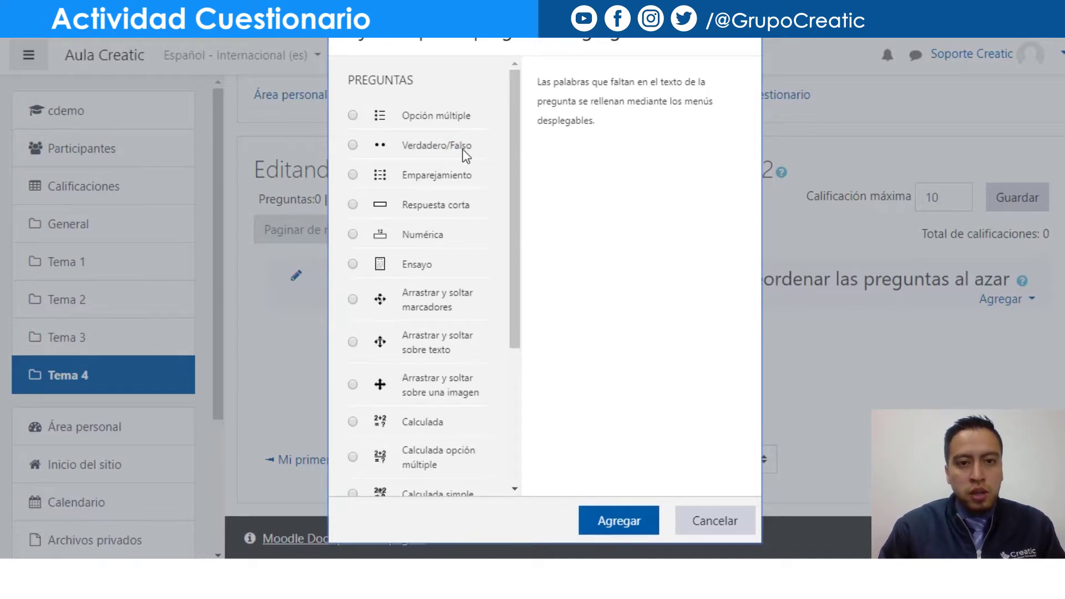
left_click(354, 117)
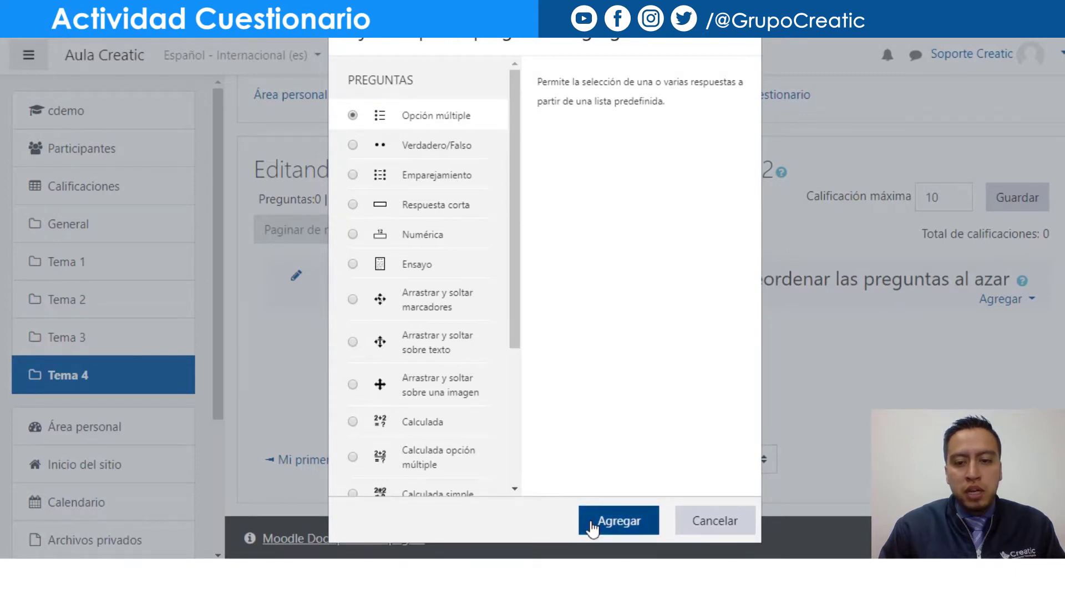
left_click(590, 522)
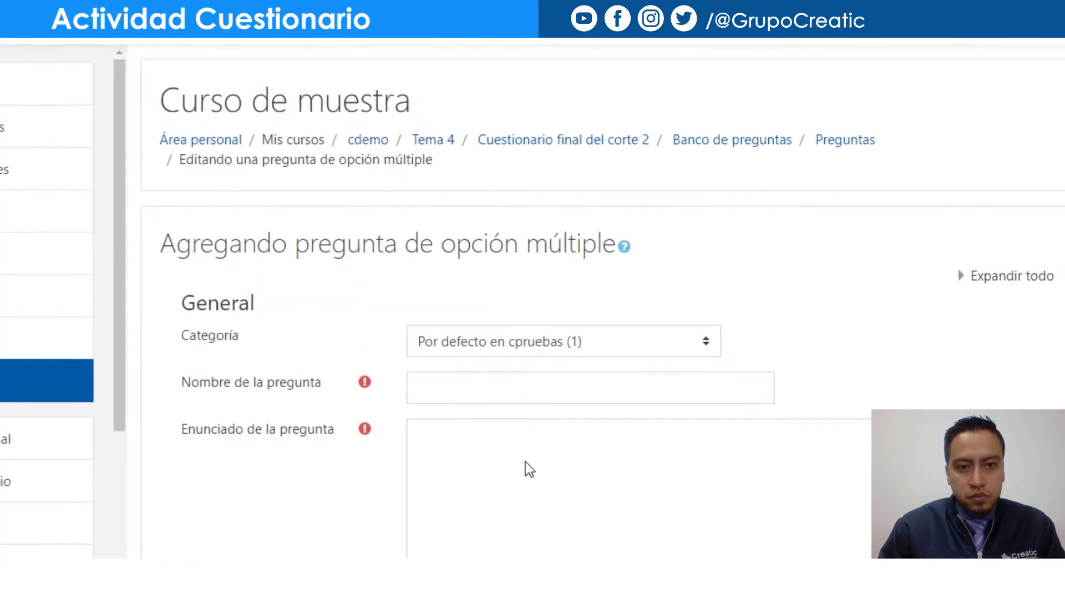
Review the available question categories and choose "Por defecto en cpruebas (1)" under the cdemo course
scroll(367, 233, "down", 2)
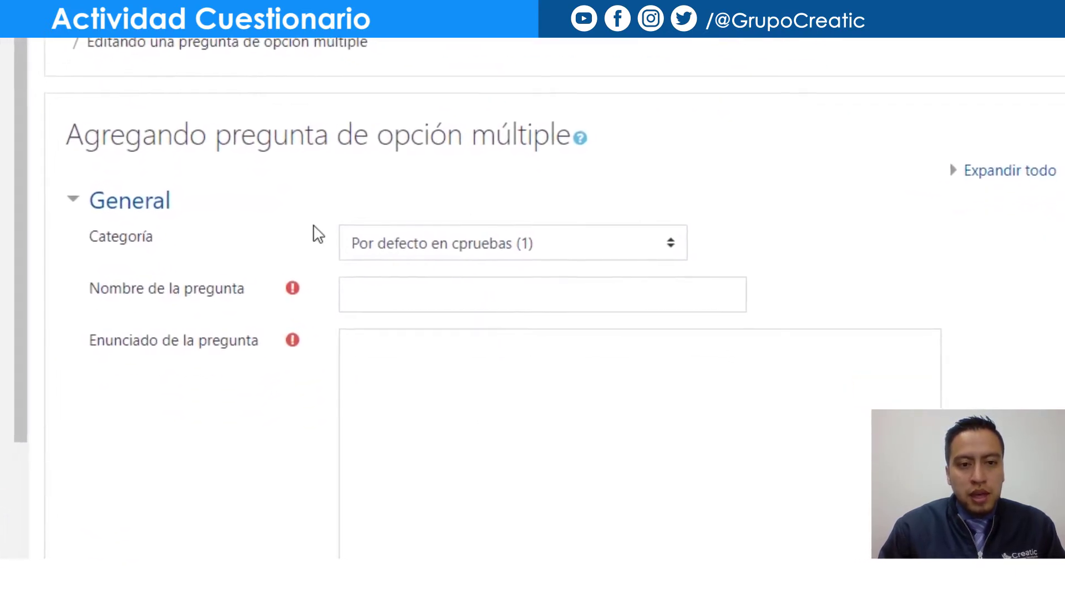
scroll(366, 235, "down", 2)
left_click(375, 140)
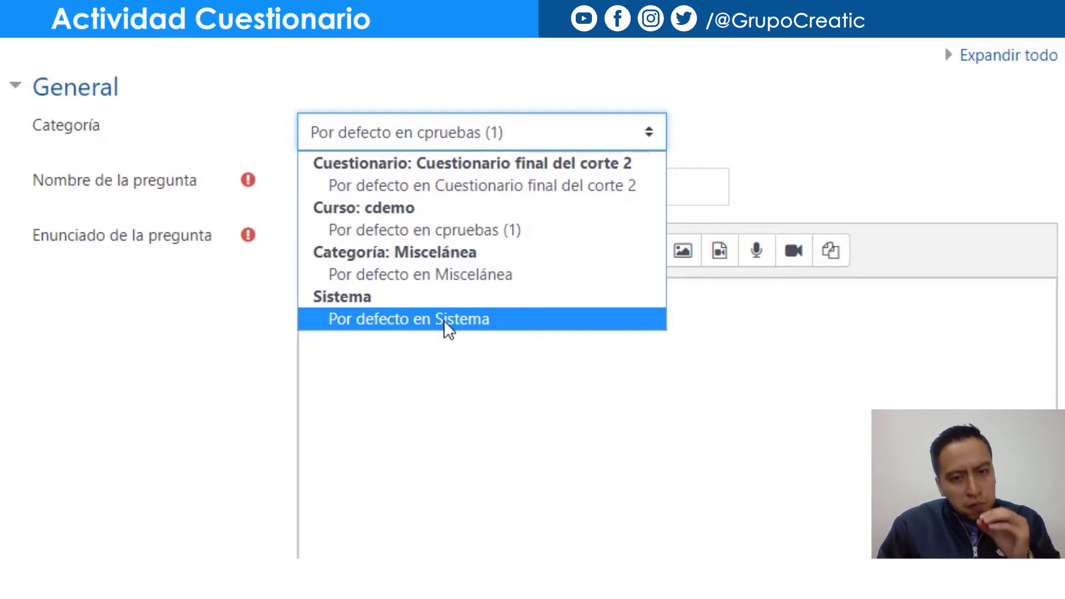
left_click(447, 230)
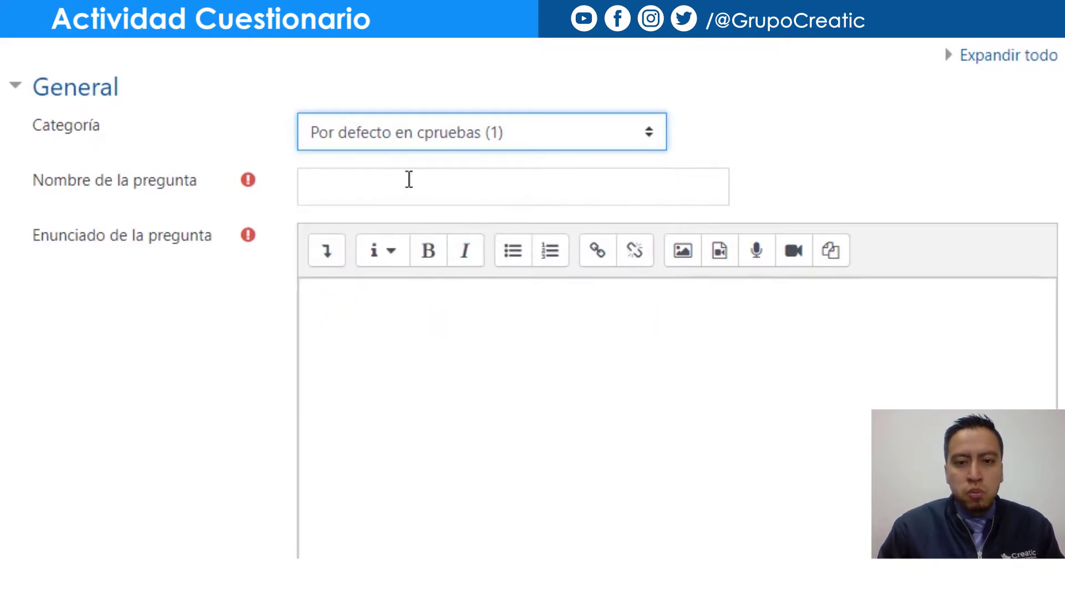
Name the question "Primer Pregunta"
left_click(408, 178)
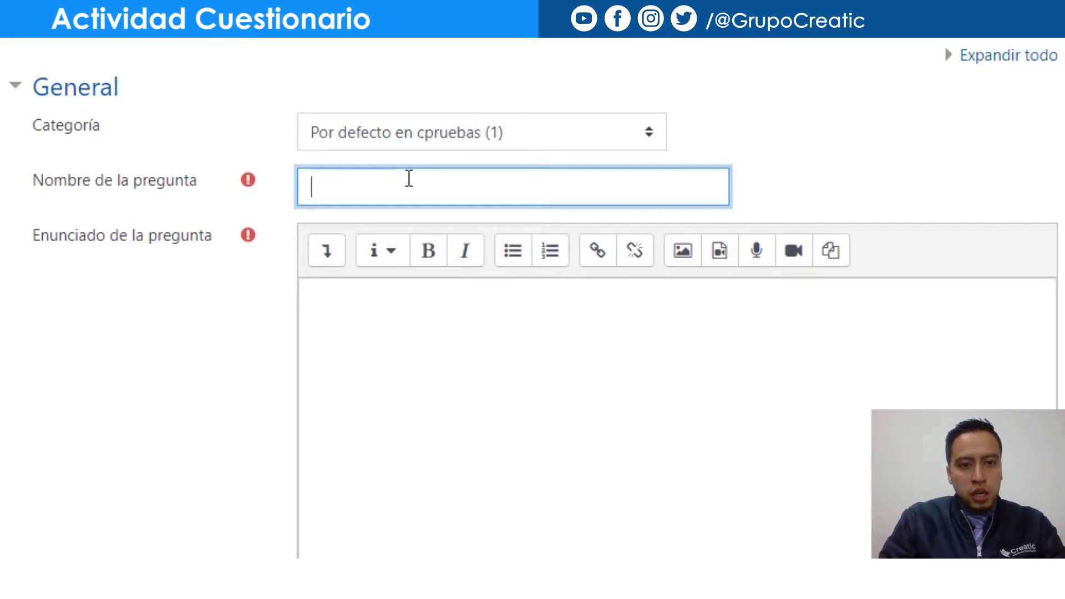
type("N")
key("BackSpace")
type("P")
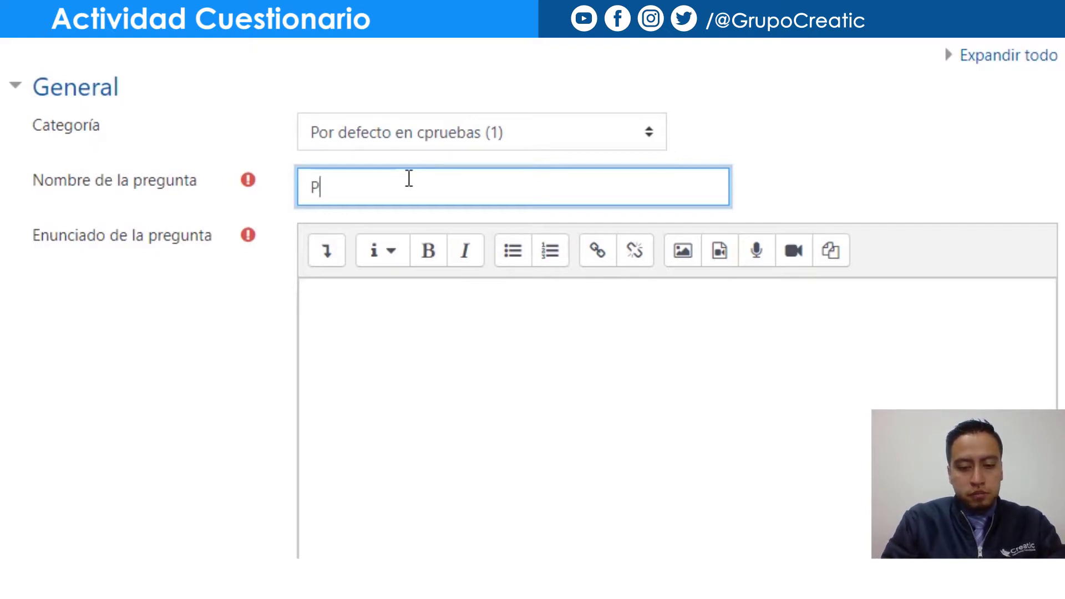
key("BackSpace")
type("Primer ")
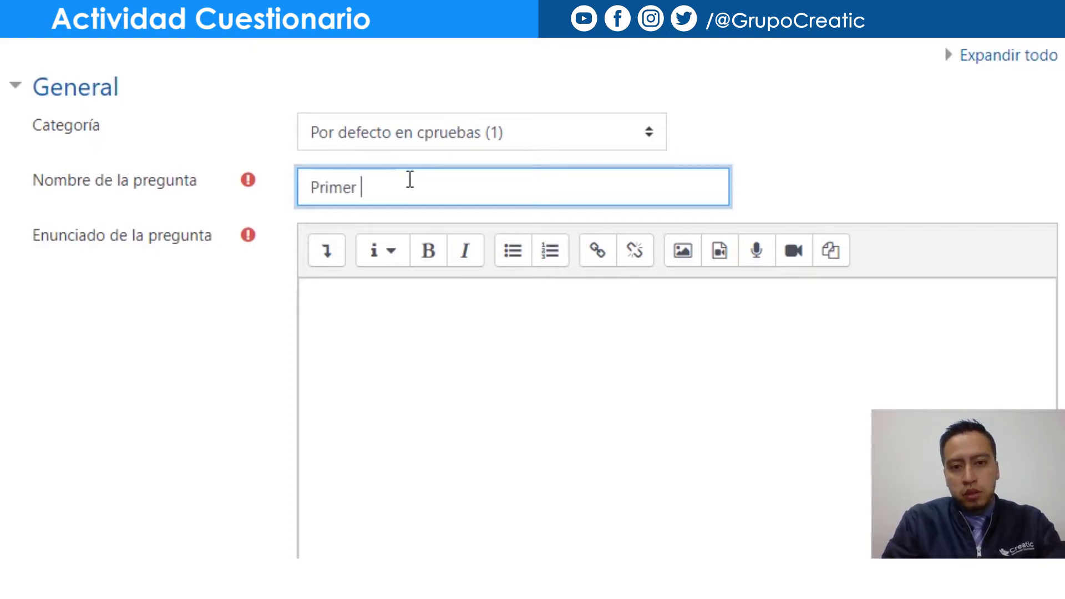
type("Pregunta")
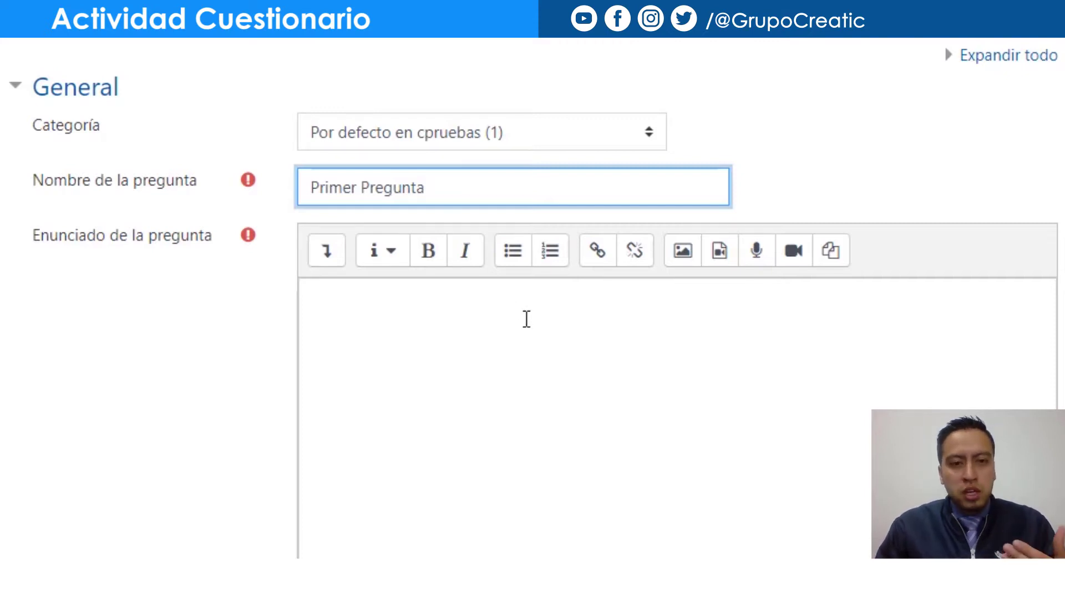
Write "De que color era el chaleco blanco de simon bolivar?" as the question's statement
left_click(470, 315)
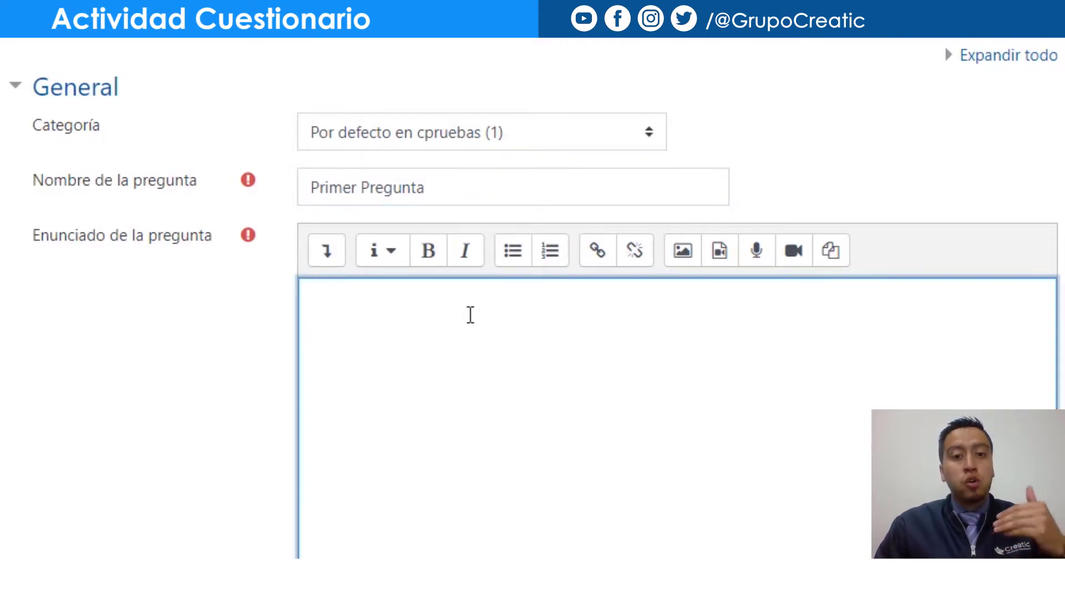
scroll(470, 315, "down", 2)
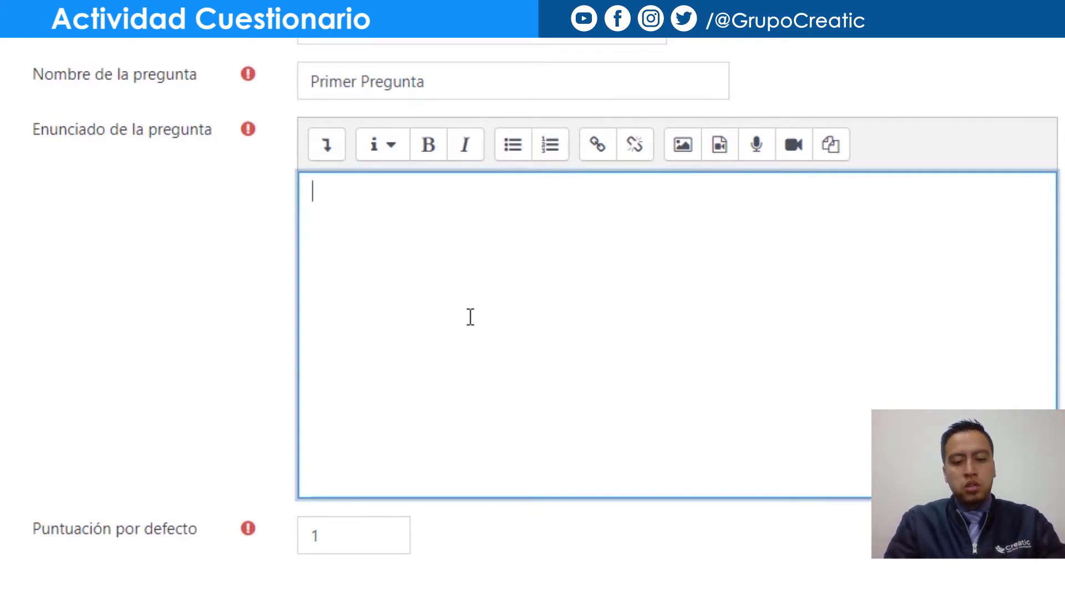
type("De que ")
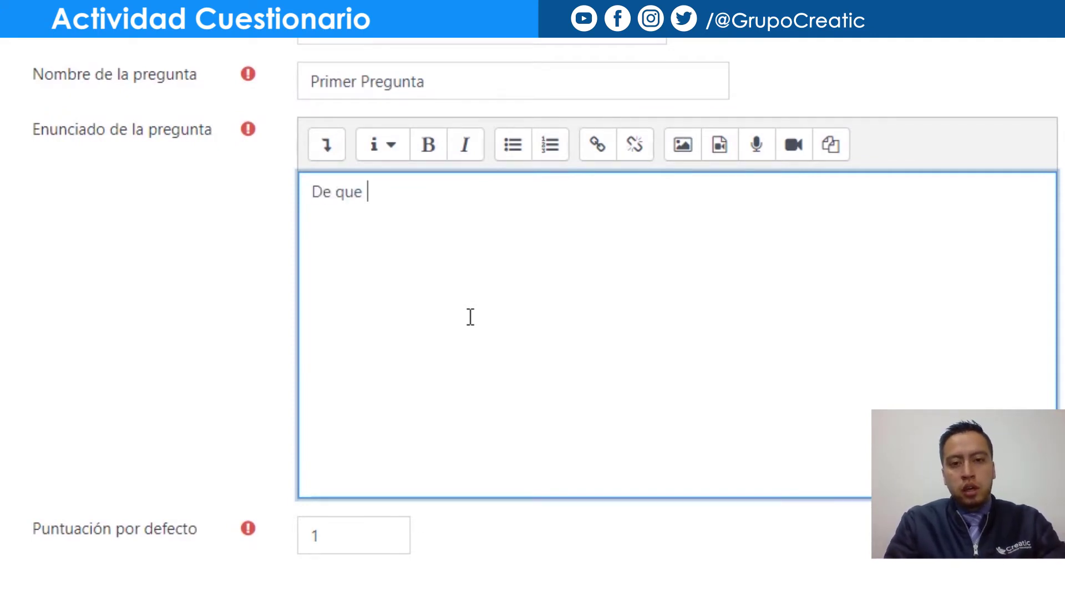
type("color qu")
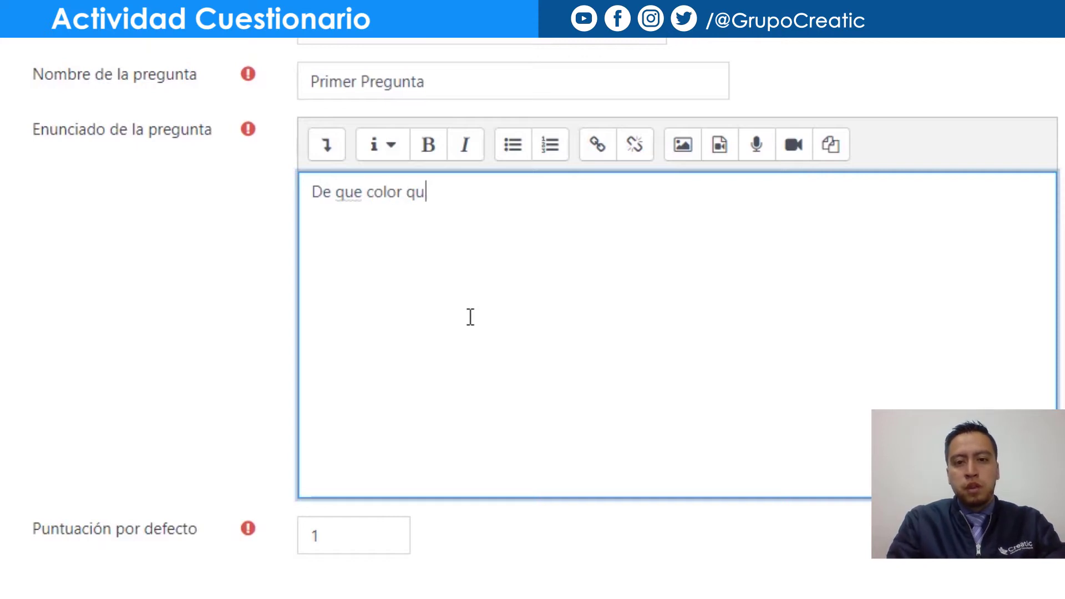
key("BackSpace")
key("BackSpace")
type("era el ch")
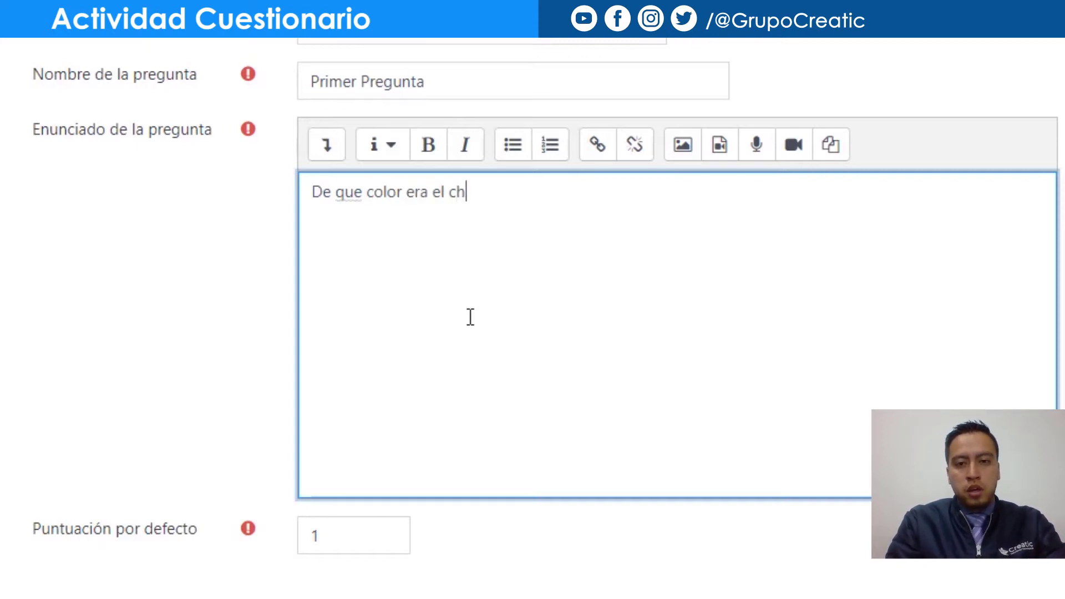
type("aleco blanco ")
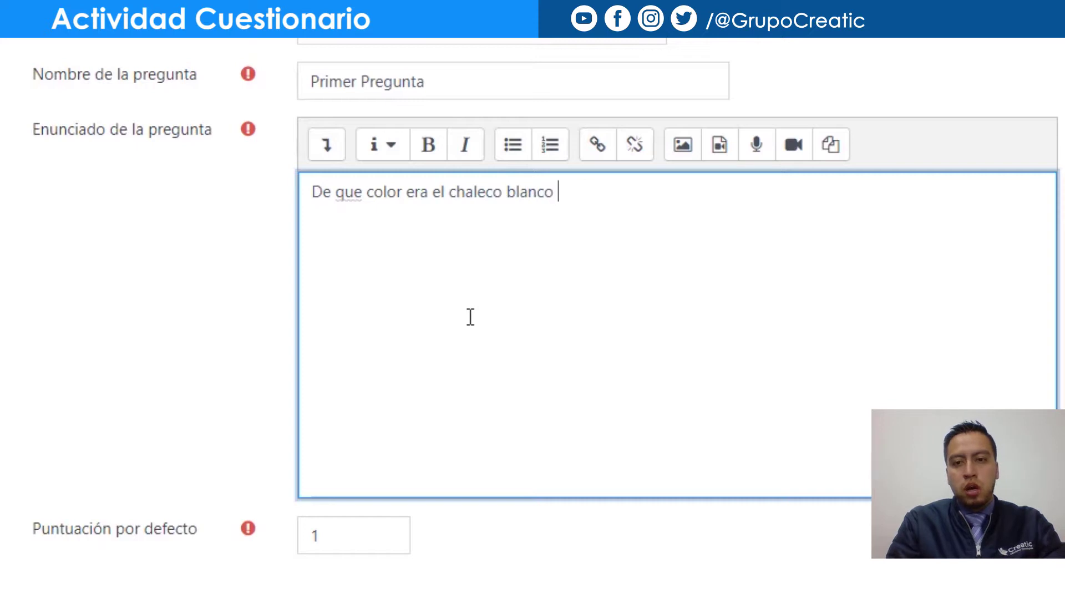
type("de sim")
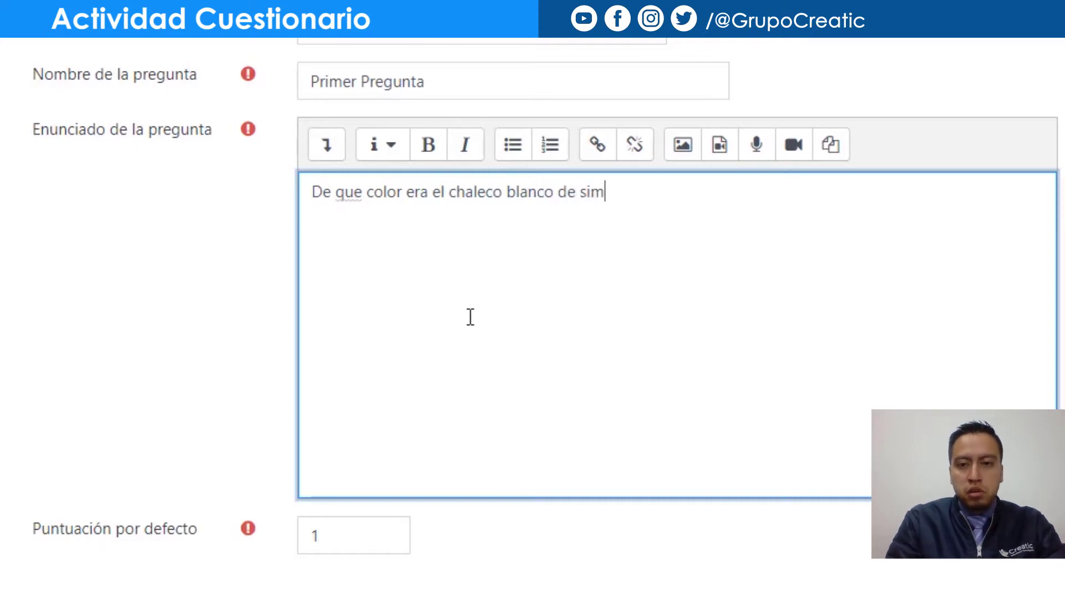
type("on bolivar")
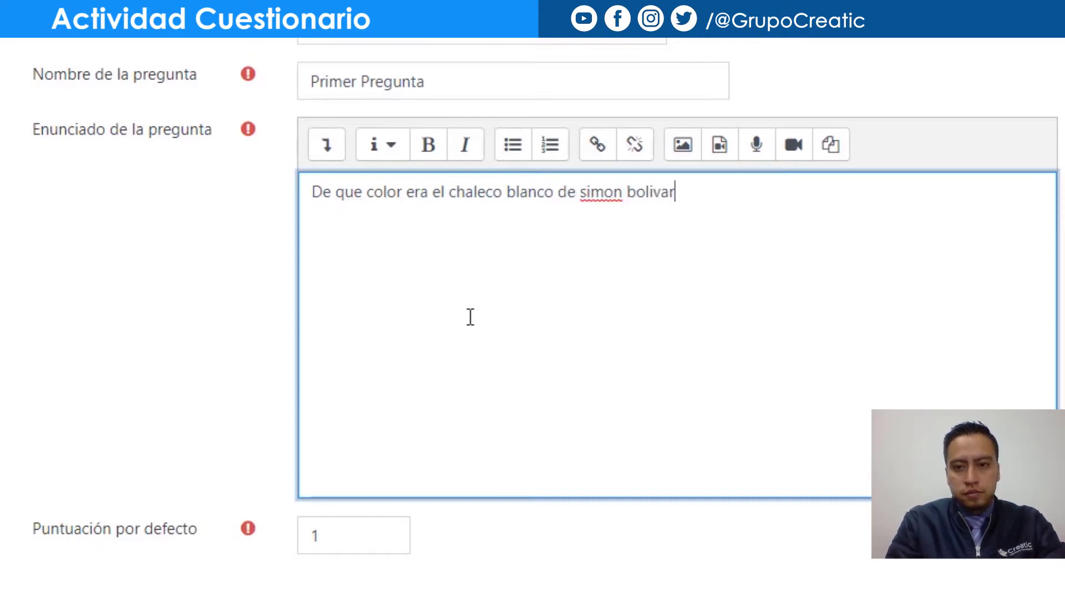
type("?")
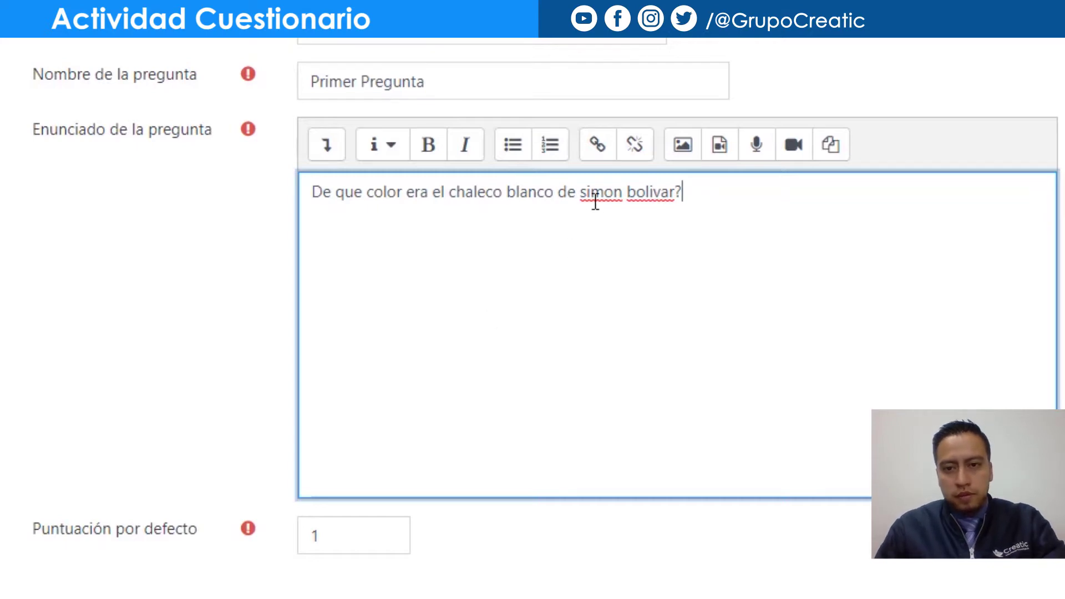
Correct the statement's spelling to "qué", "Simón" and "bolívar", with a capital S in Simón
right_click(595, 200)
left_click(618, 221)
right_click(631, 199)
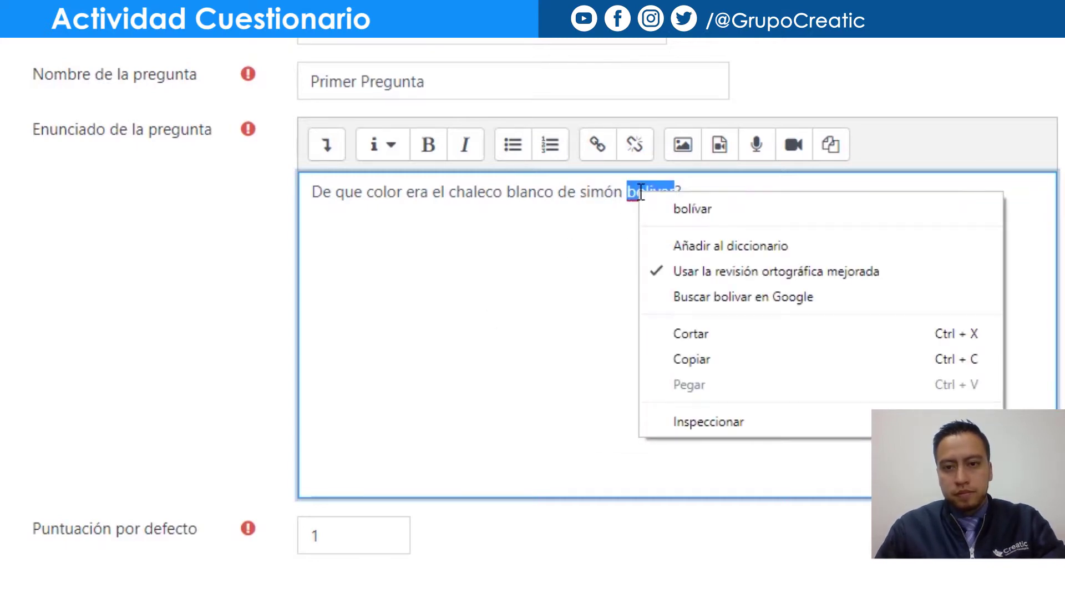
left_click(674, 209)
right_click(356, 193)
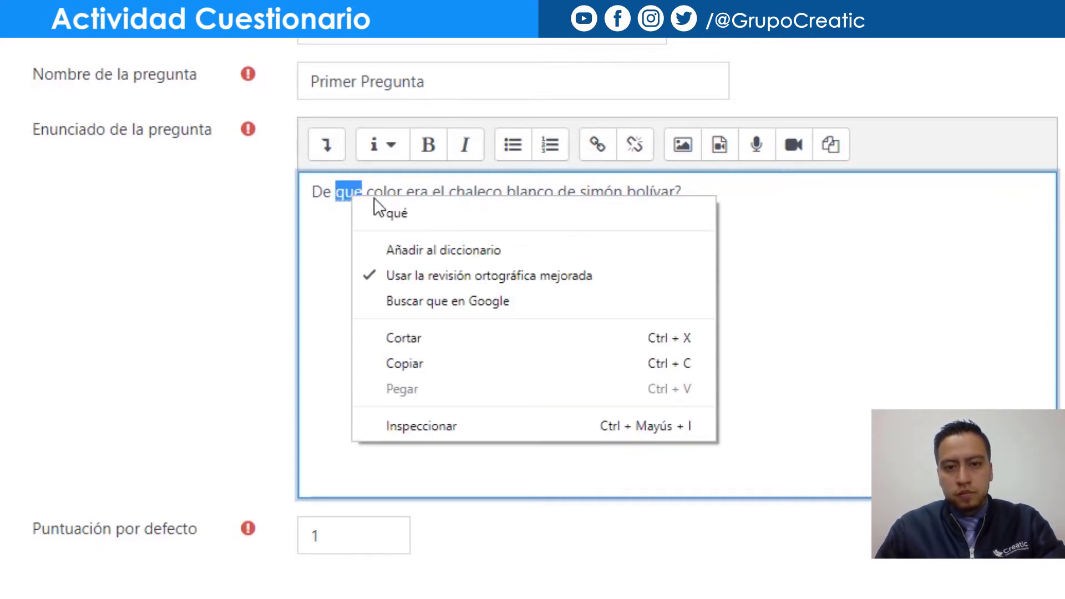
left_click(395, 213)
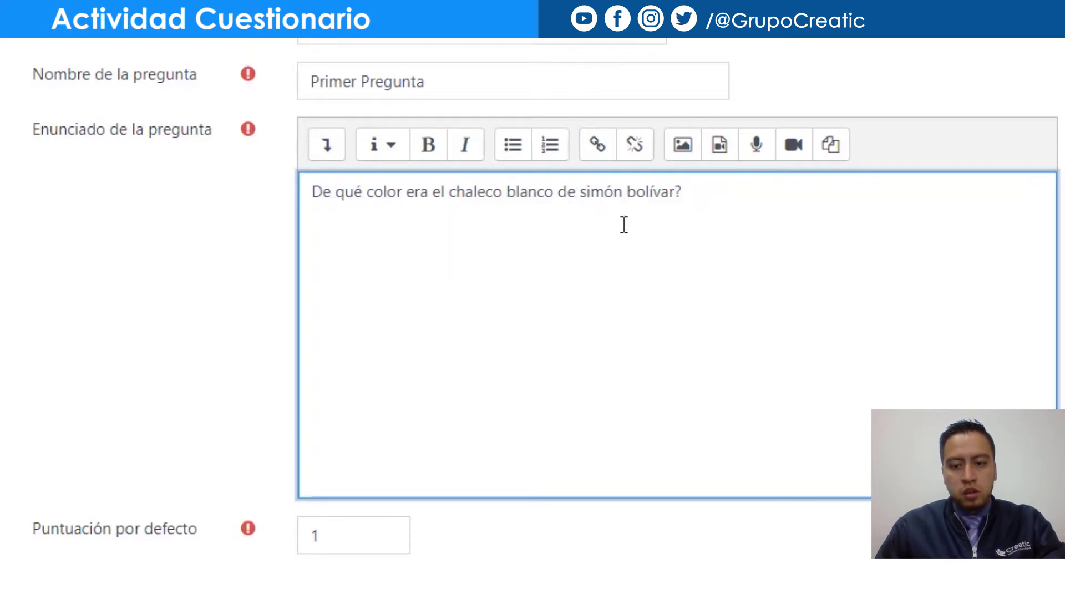
key("BackSpace")
type("S")
Review the default score and general feedback fields and read the help for the ID number
scroll(633, 231, "down", 2)
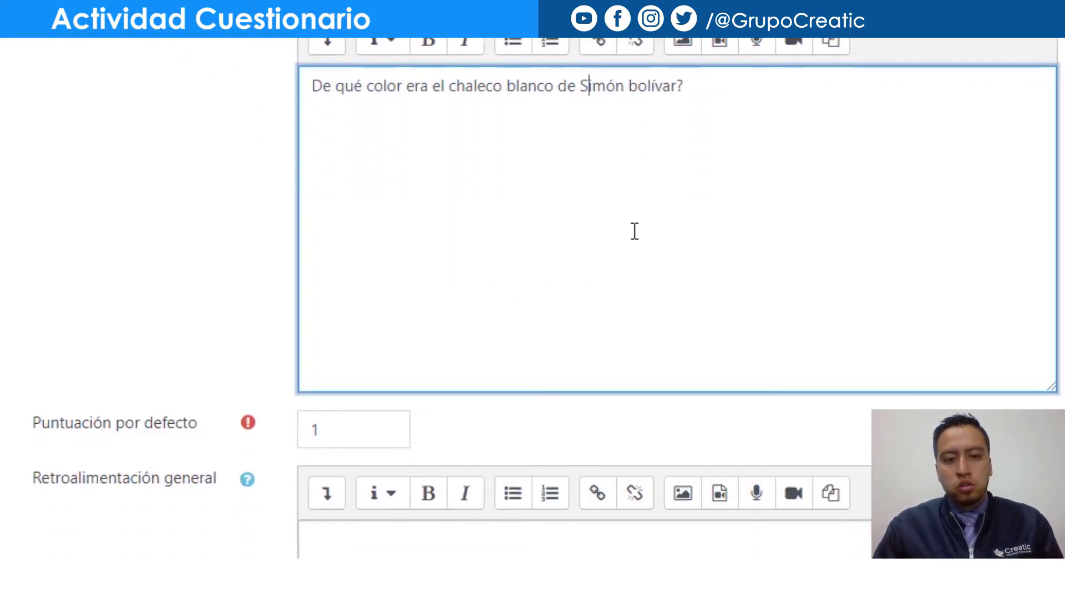
scroll(634, 231, "down", 2)
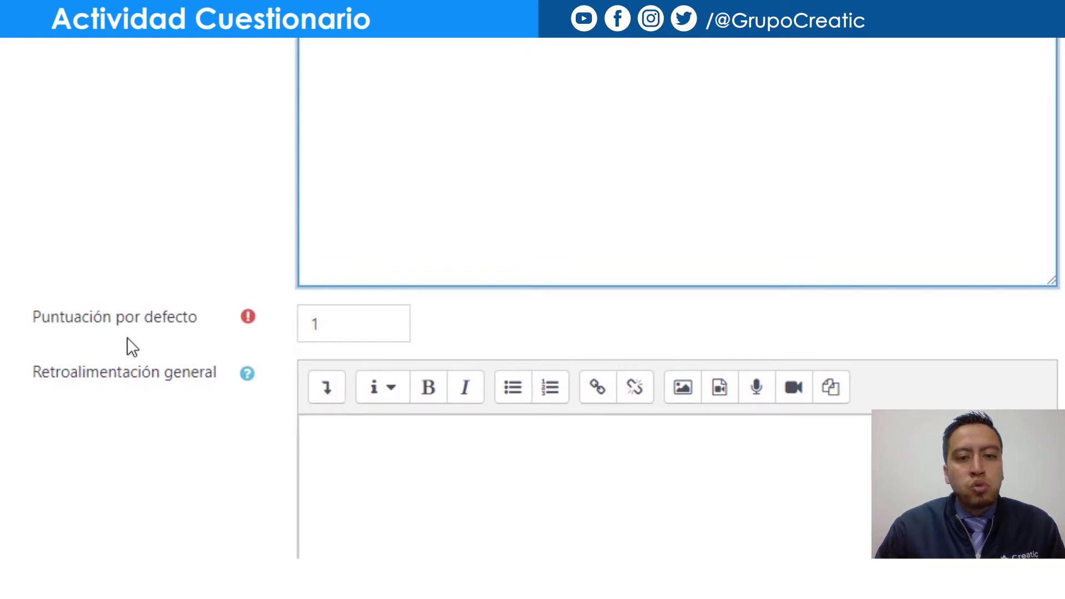
scroll(129, 338, "down", 2)
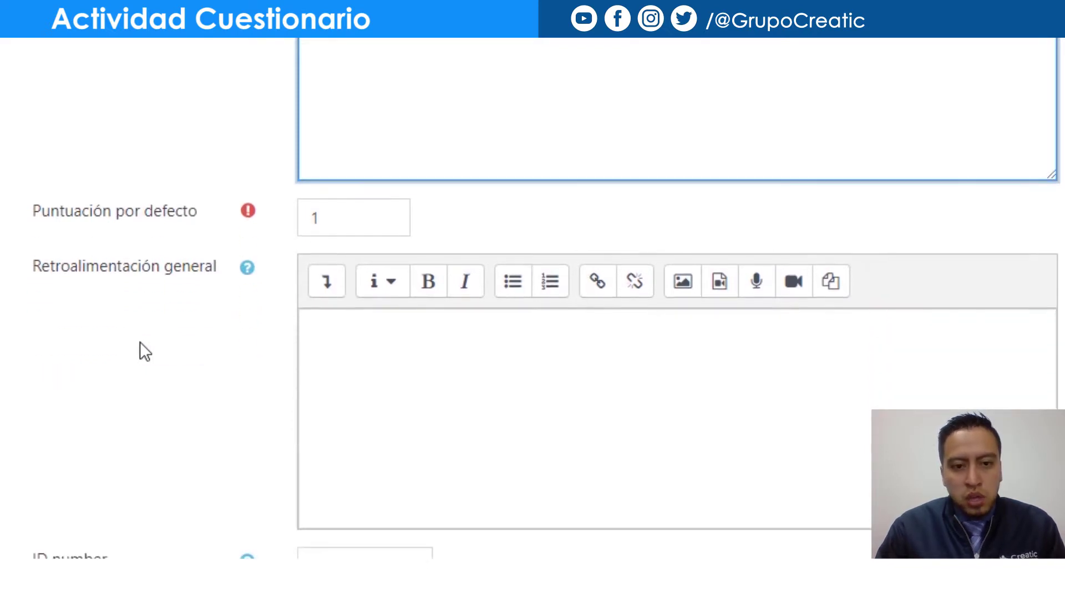
scroll(441, 339, "down", 2)
left_click(450, 300)
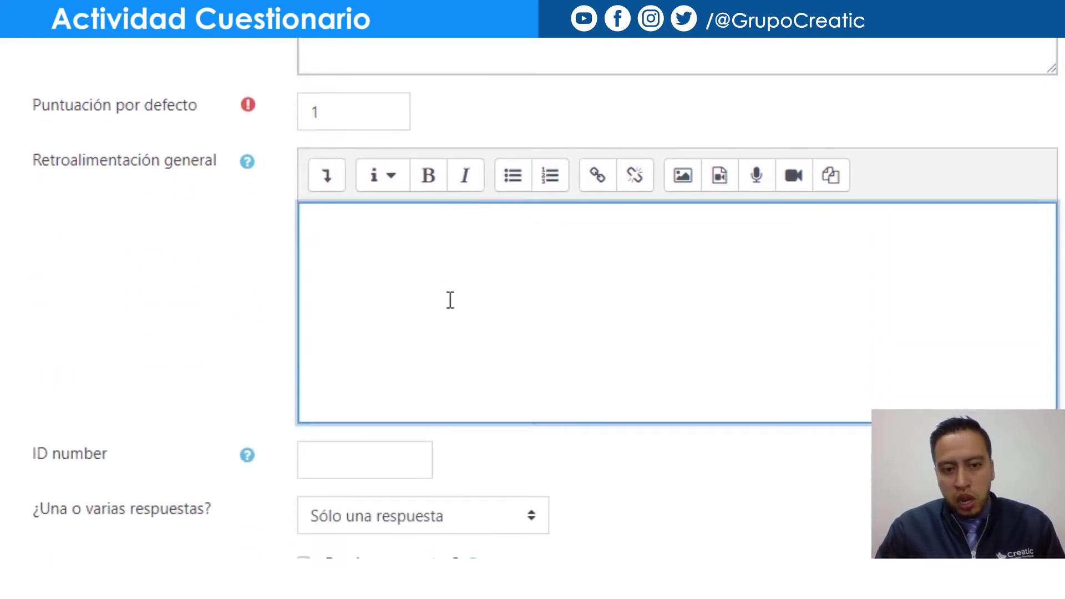
scroll(449, 300, "down", 2)
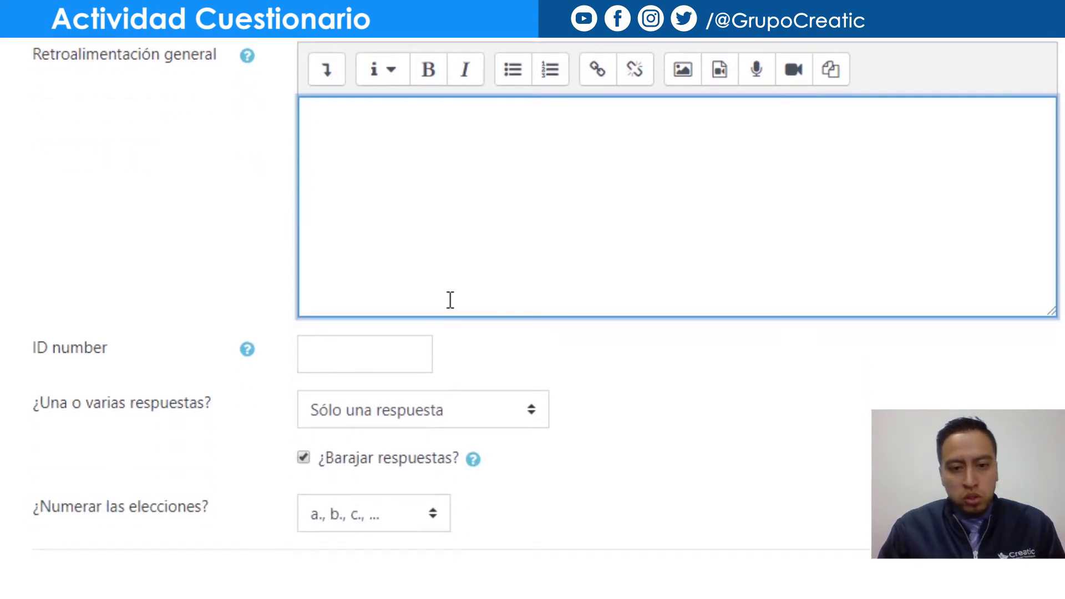
left_click(345, 372)
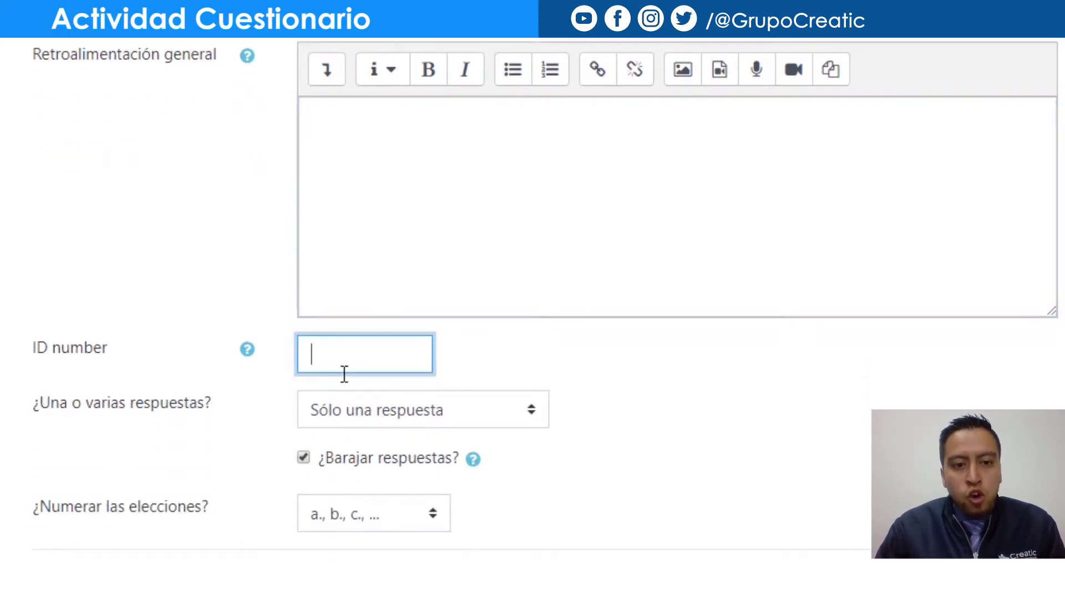
left_click(247, 354)
scroll(264, 374, "up", 1)
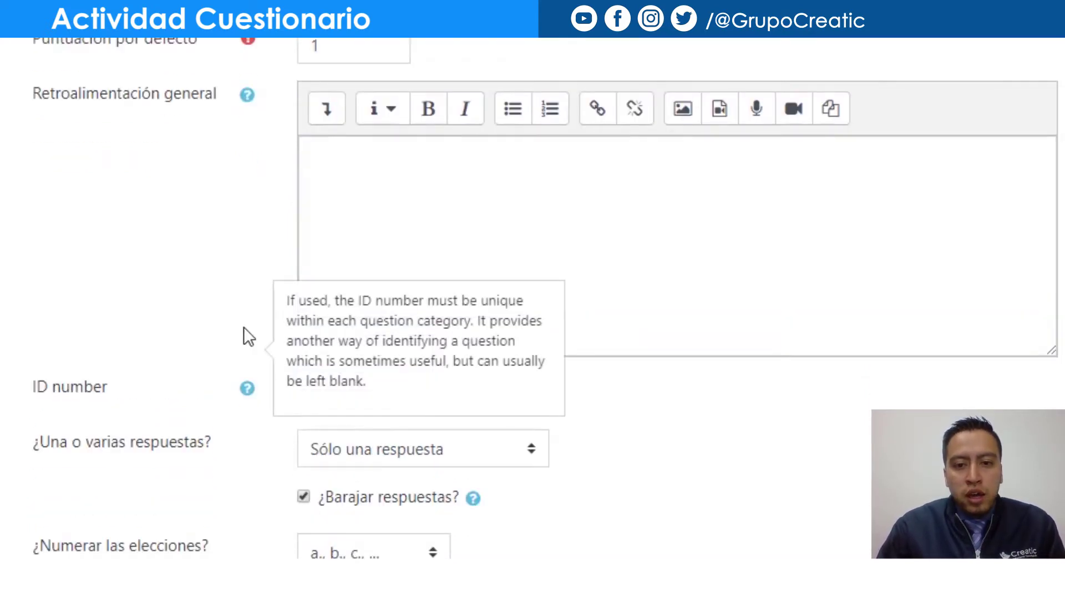
left_click(226, 316)
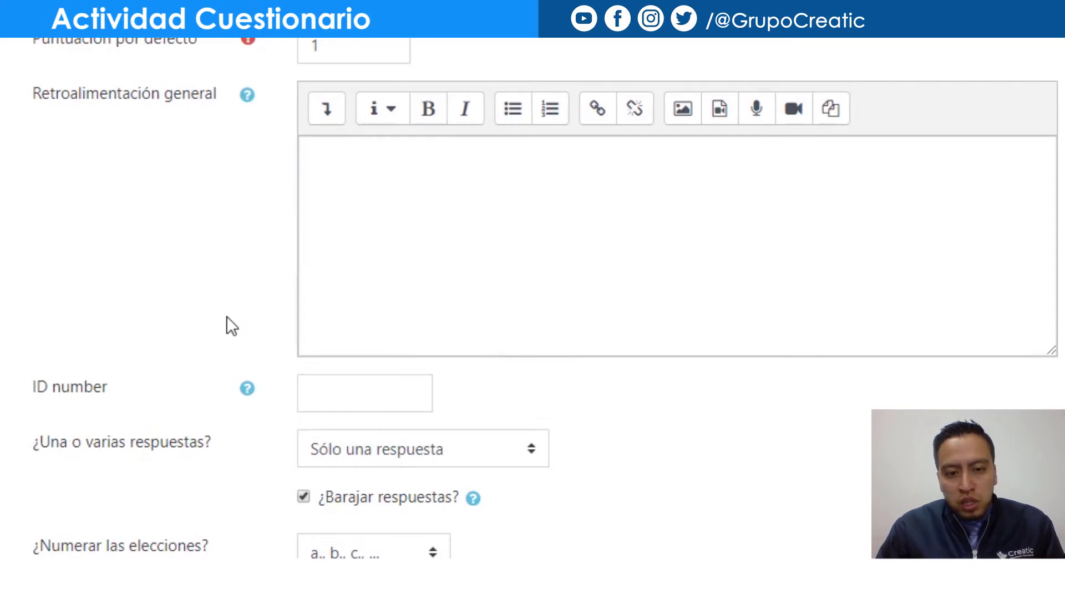
Turn off answer shuffling for the question and look over the answer numbering setting and the first answer choice
scroll(226, 316, "down", 2)
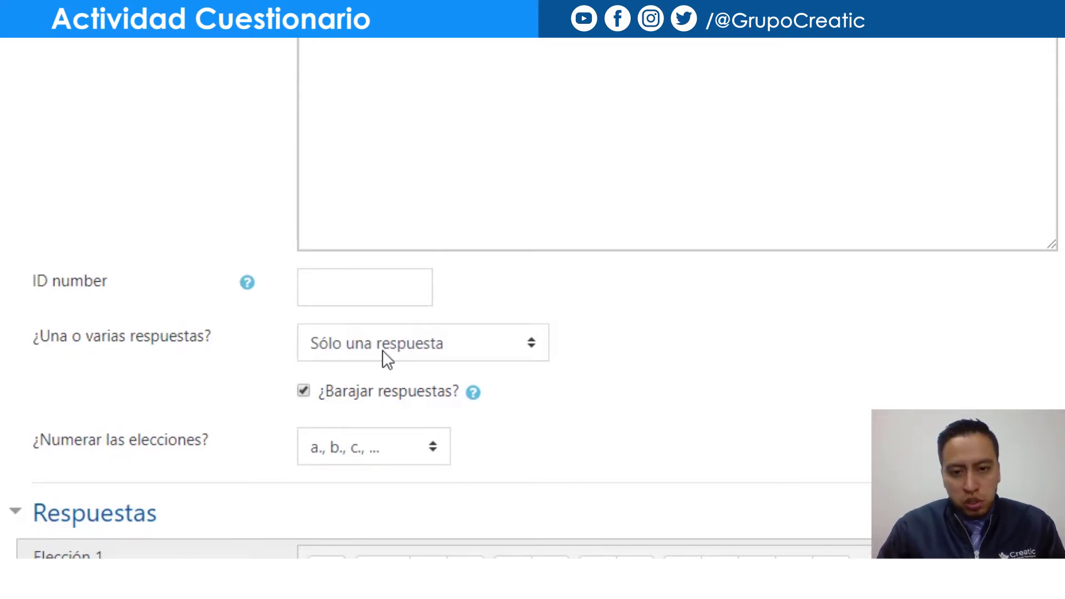
scroll(219, 351, "down", 2)
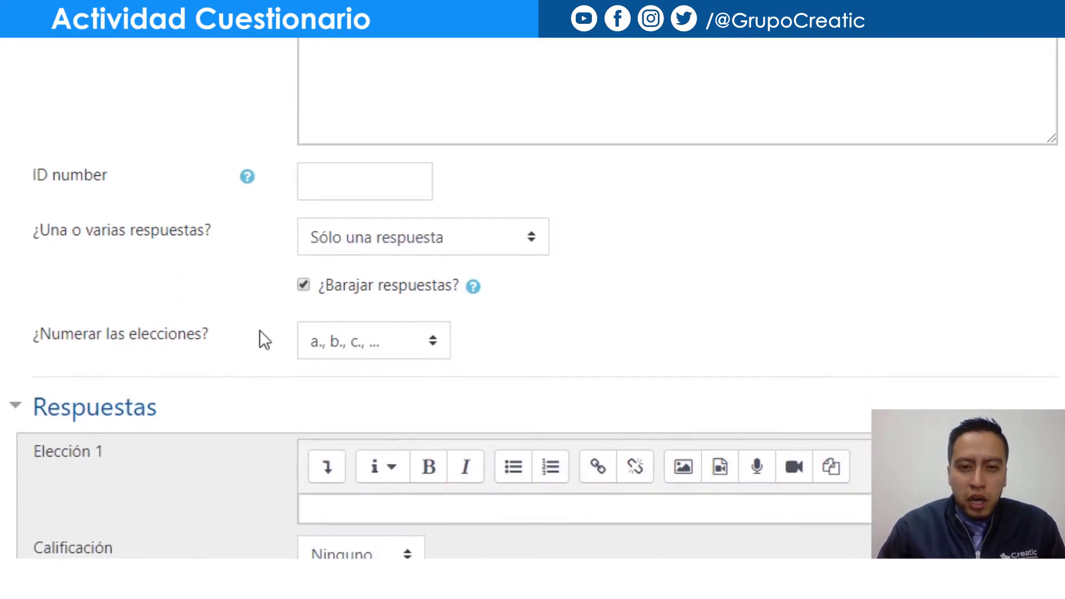
left_click(391, 293)
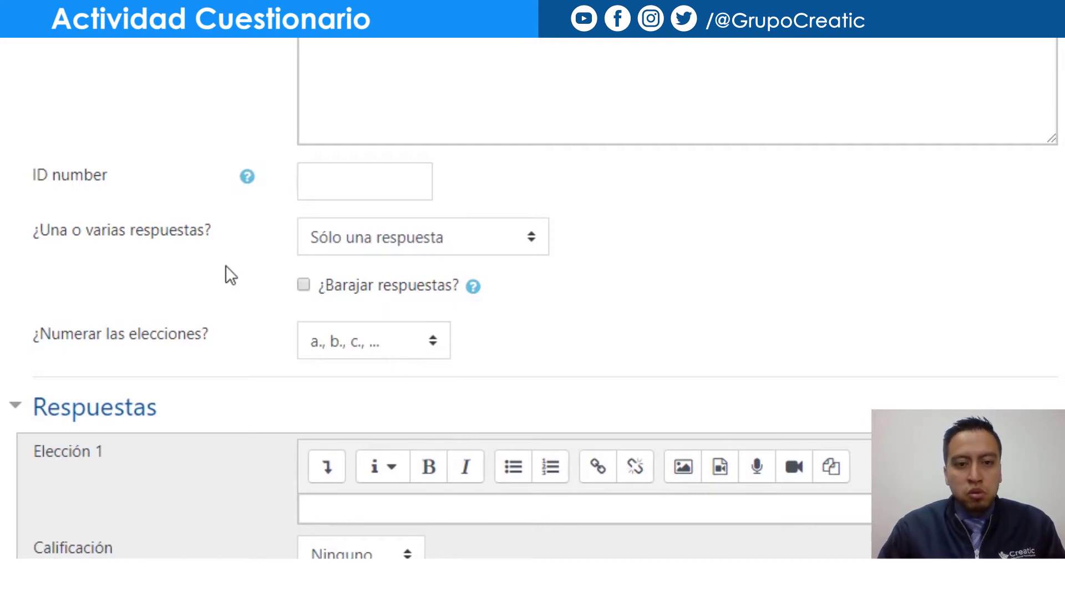
scroll(228, 265, "down", 4)
scroll(228, 265, "up", 2)
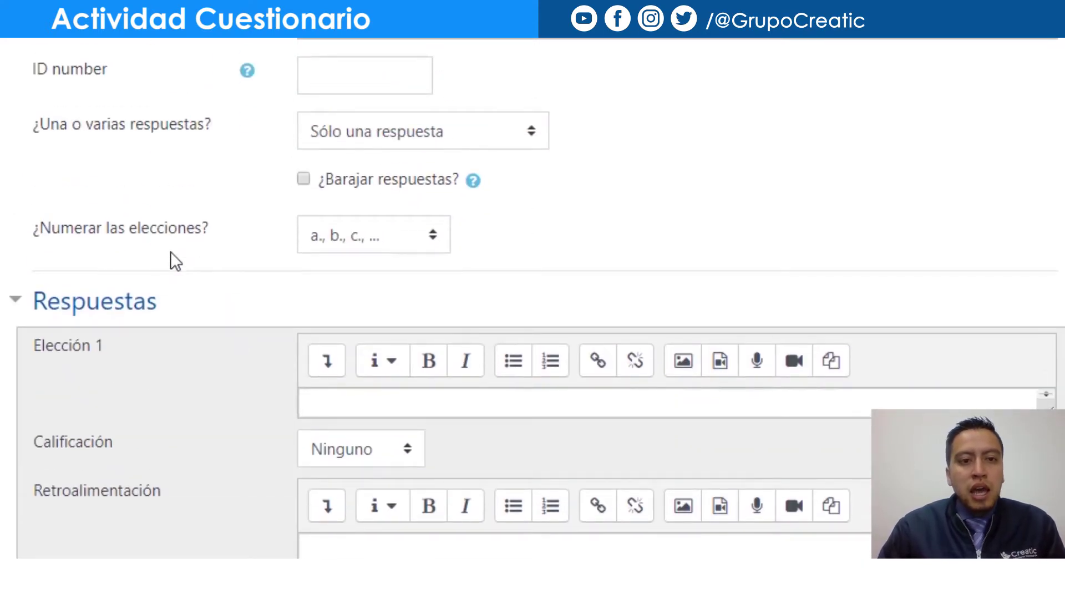
Set the choice numbering to "A., B., C., ..." and enter "Amarillo" as the first answer choice
left_click(386, 237)
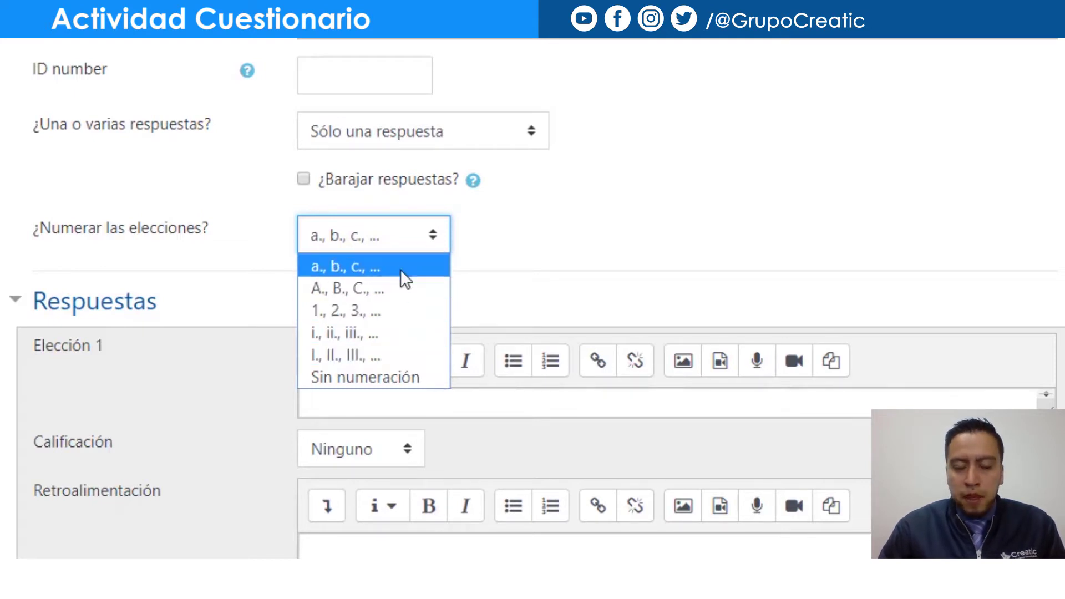
left_click(401, 288)
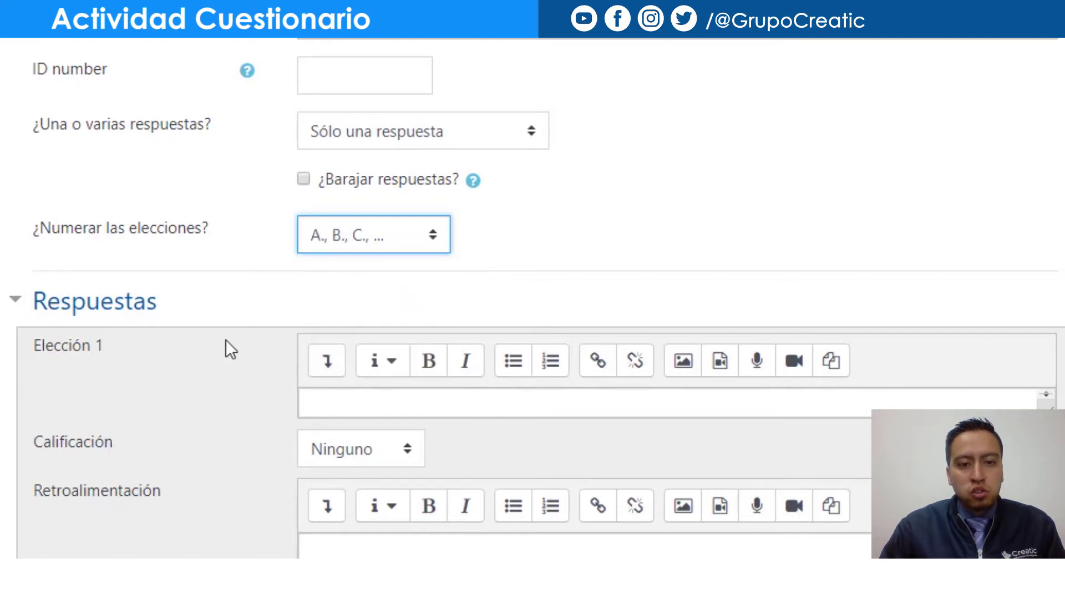
scroll(225, 340, "down", 2)
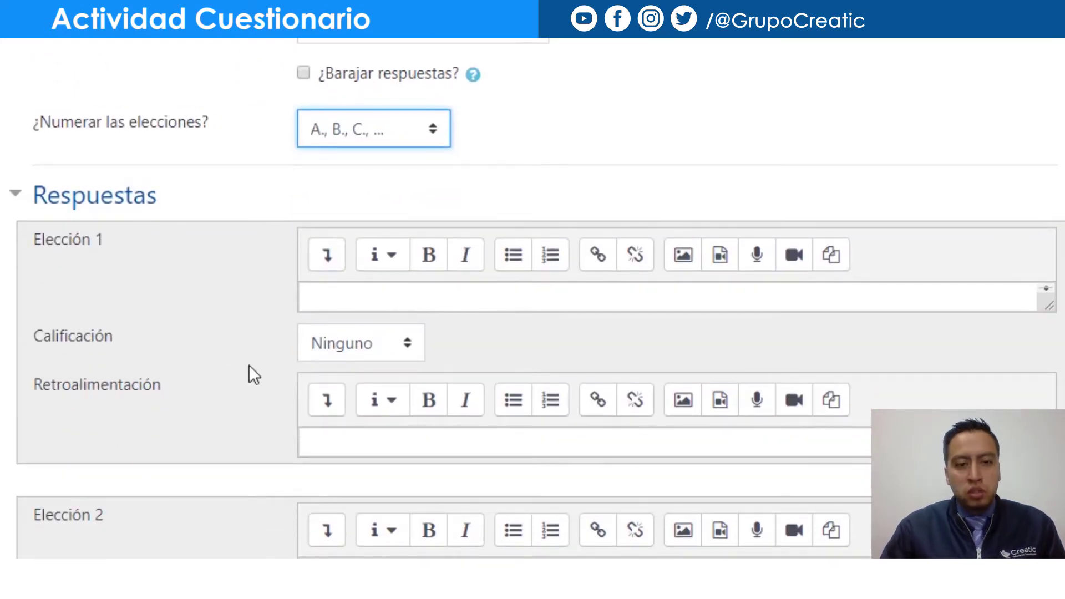
left_click(376, 300)
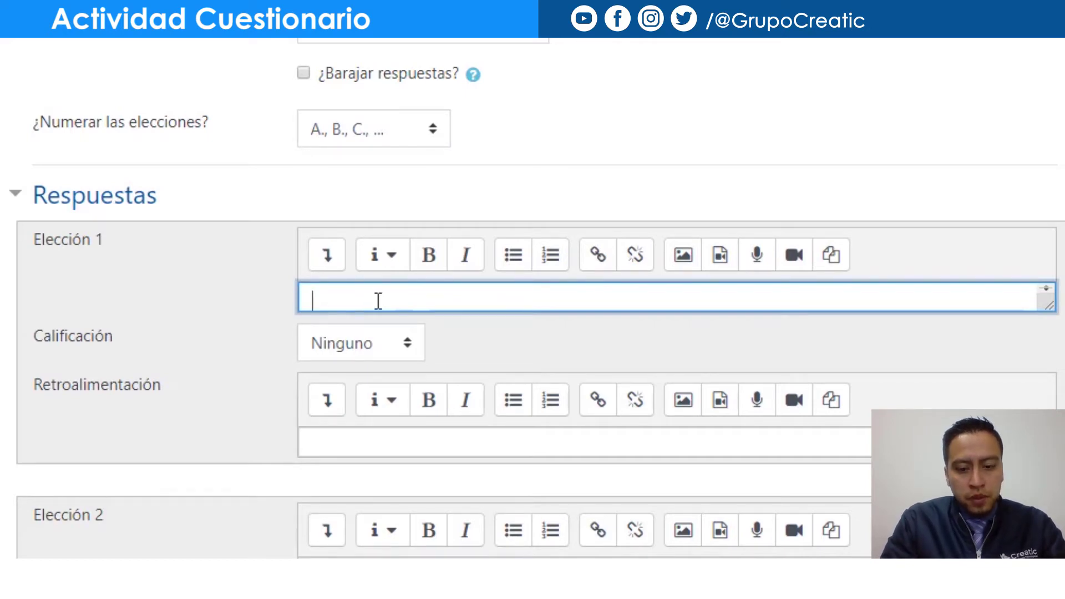
type("Am")
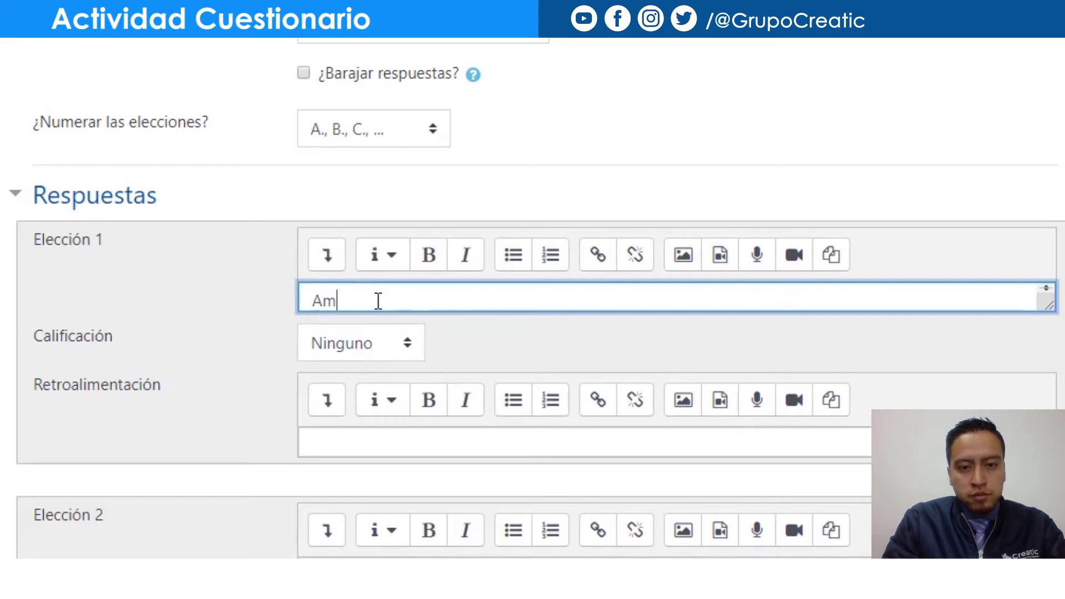
type("arillo")
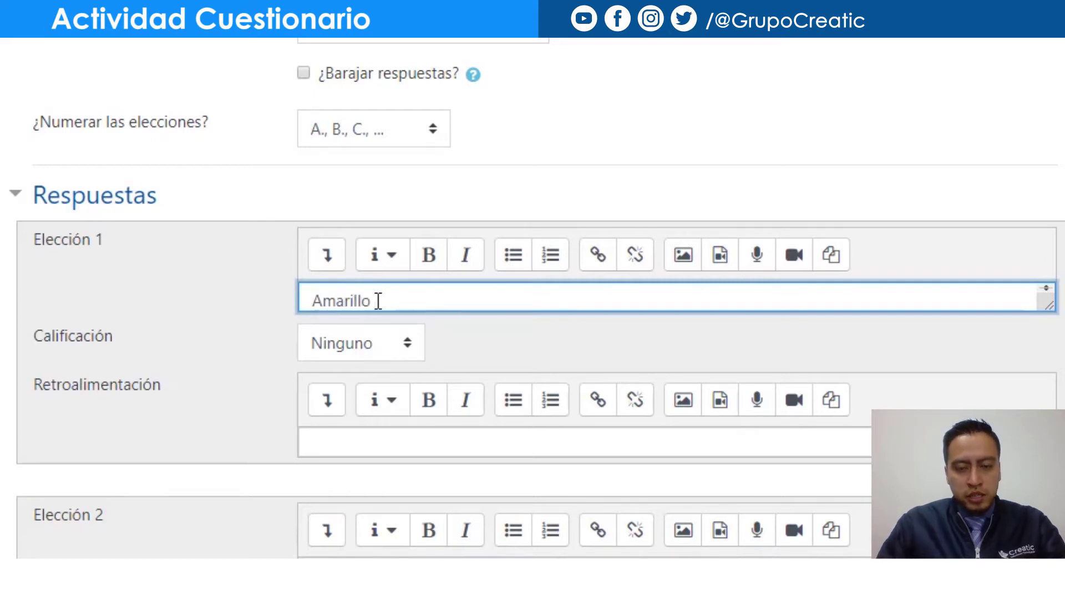
key("BackSpace")
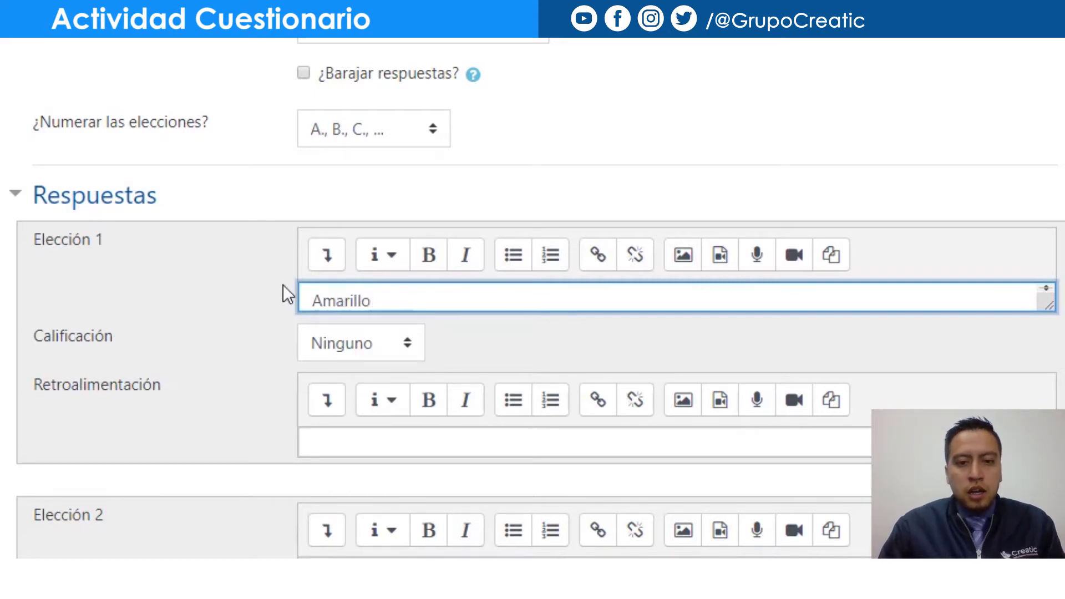
left_click(289, 299)
left_click(322, 342)
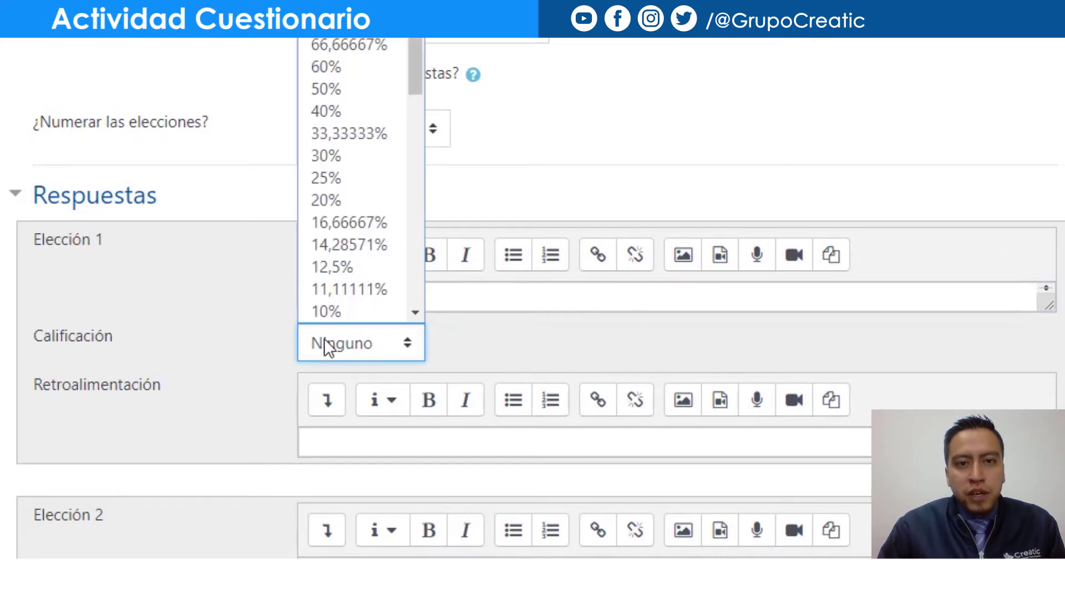
scroll(327, 111, "down", 1)
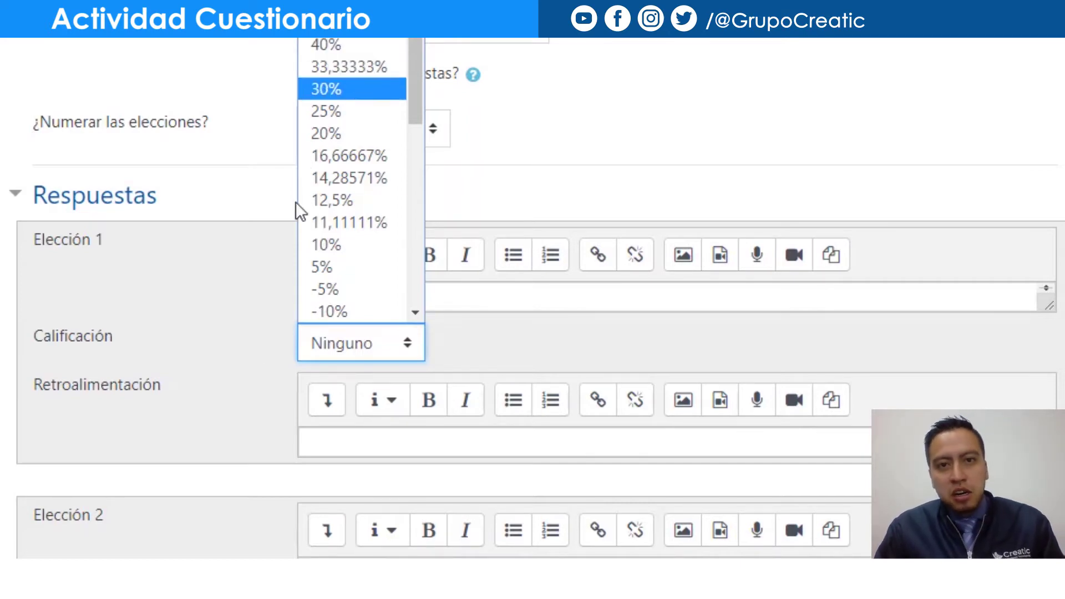
left_click(200, 305)
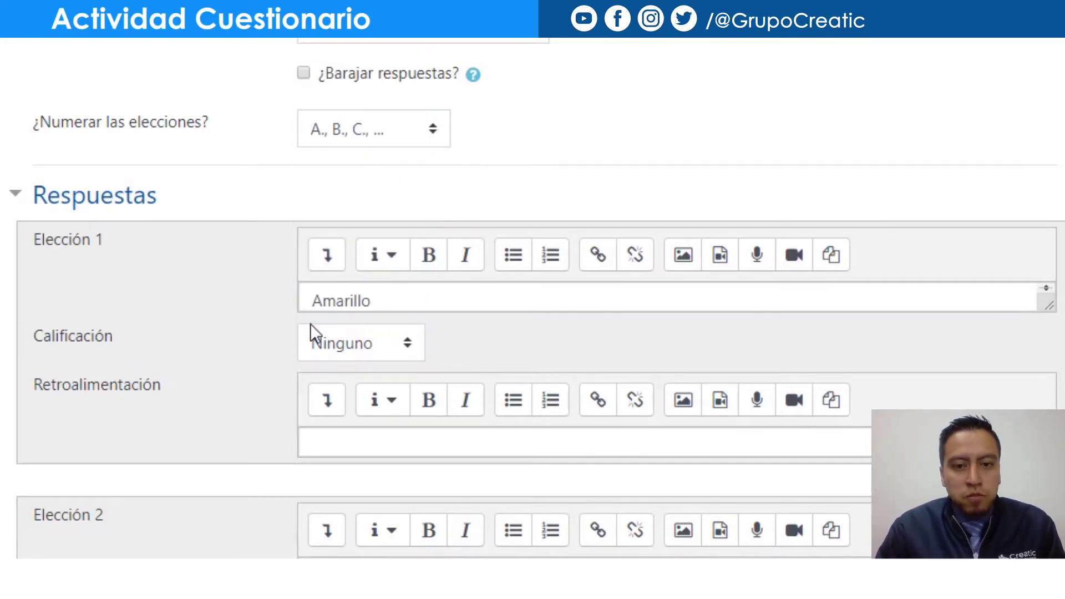
Set the grade of the "Amarillo" answer choice to 5% and go to its feedback field
left_click(321, 340)
scroll(378, 172, "down", 1)
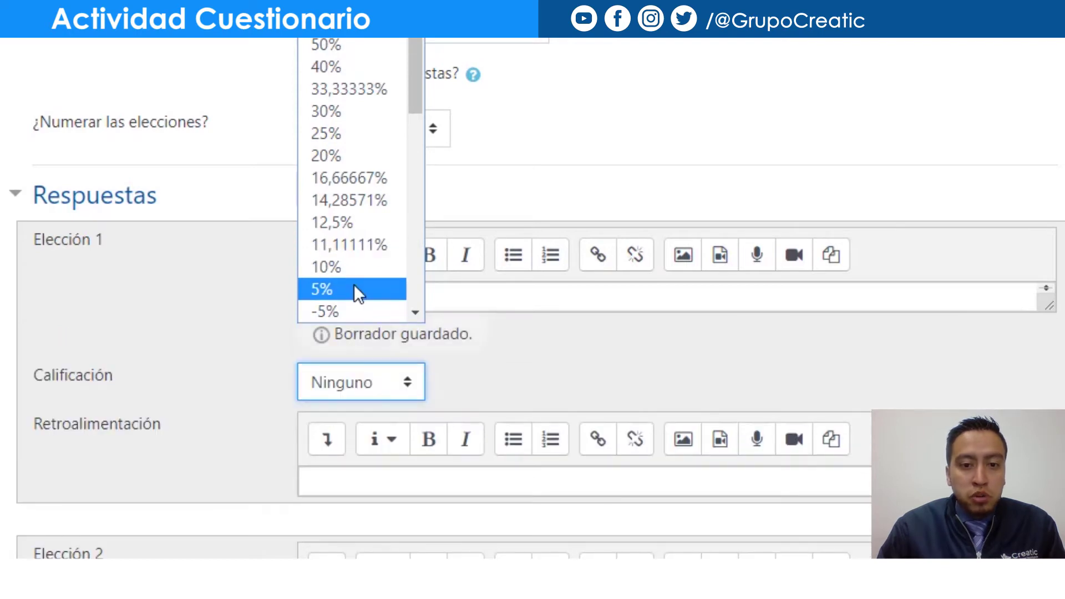
left_click(353, 284)
scroll(224, 294, "down", 2)
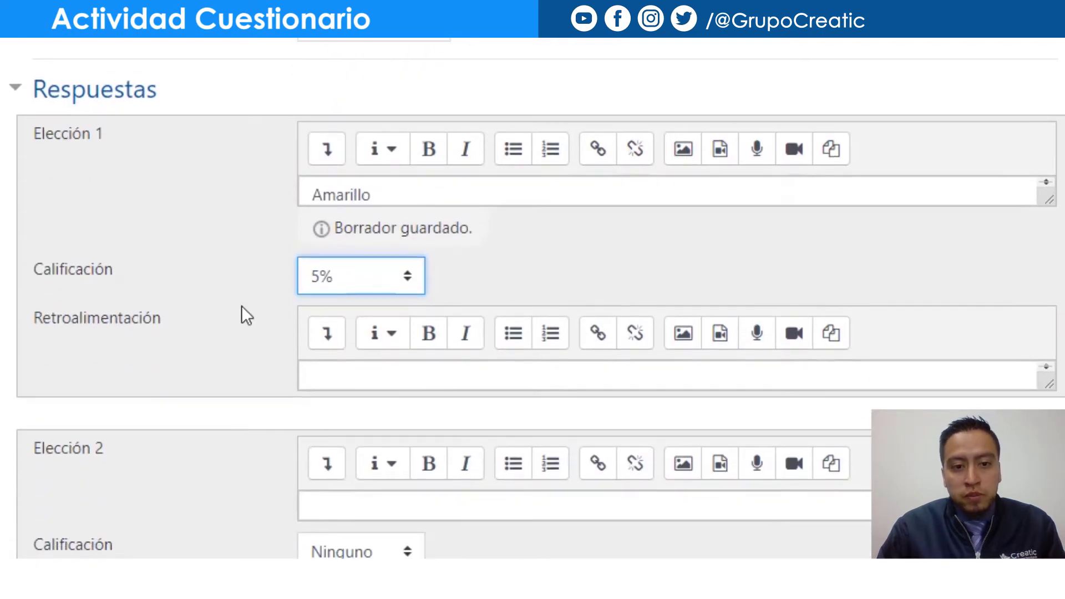
left_click(472, 383)
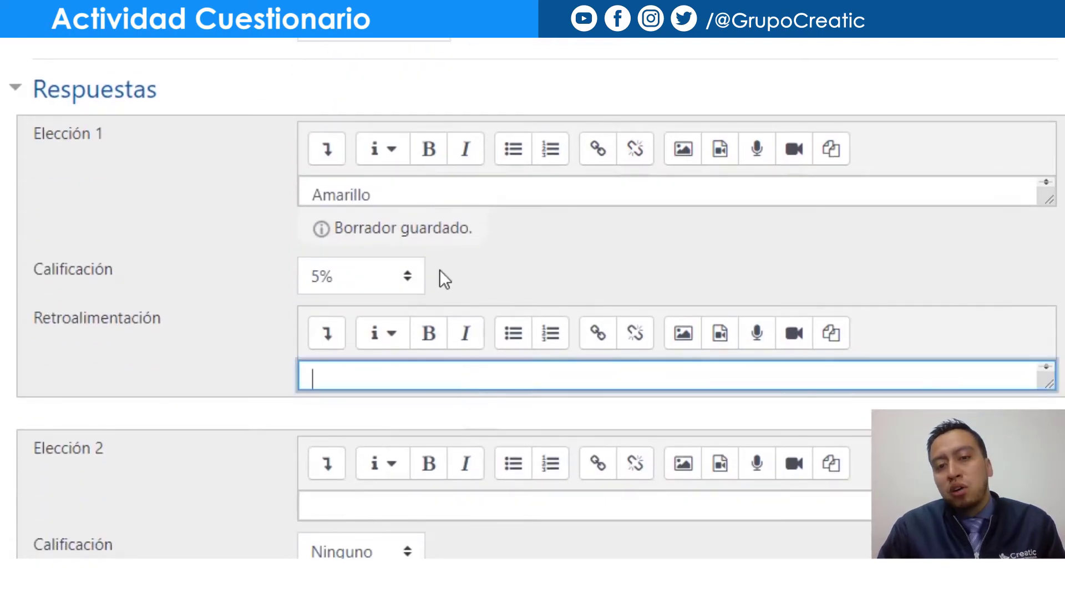
Enter "Blanco" as the second answer choice and give it a grade of 100%
scroll(233, 333, "down", 2)
left_click(313, 358)
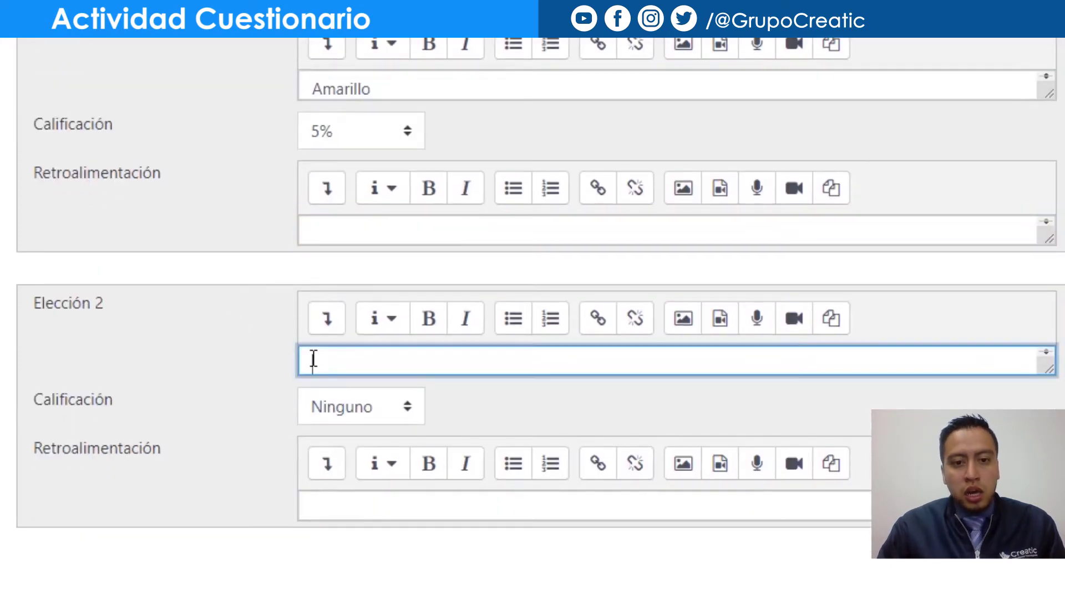
type("Blanco")
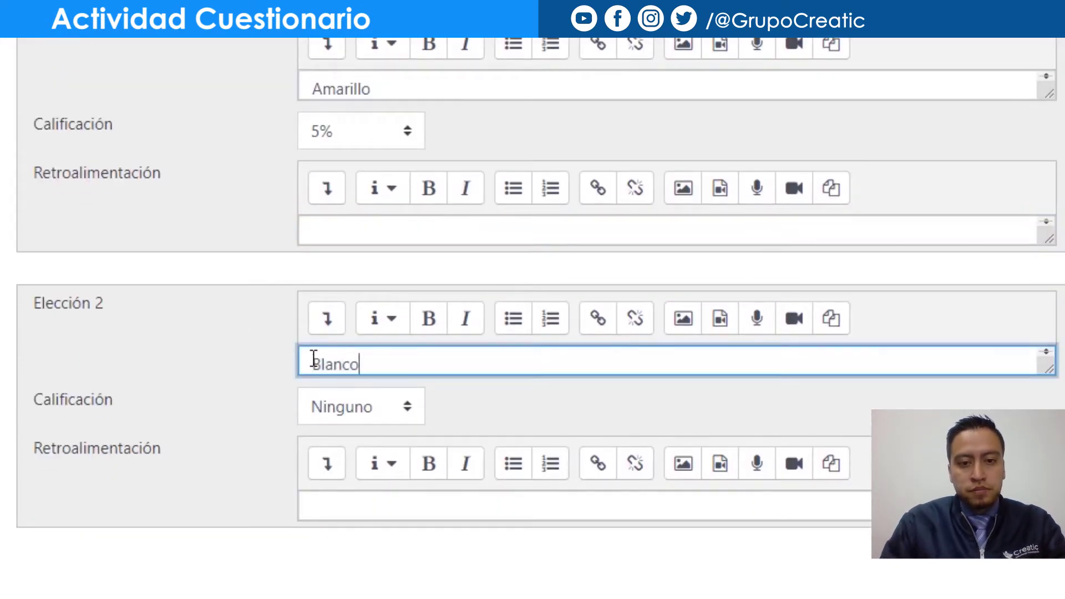
left_click(353, 409)
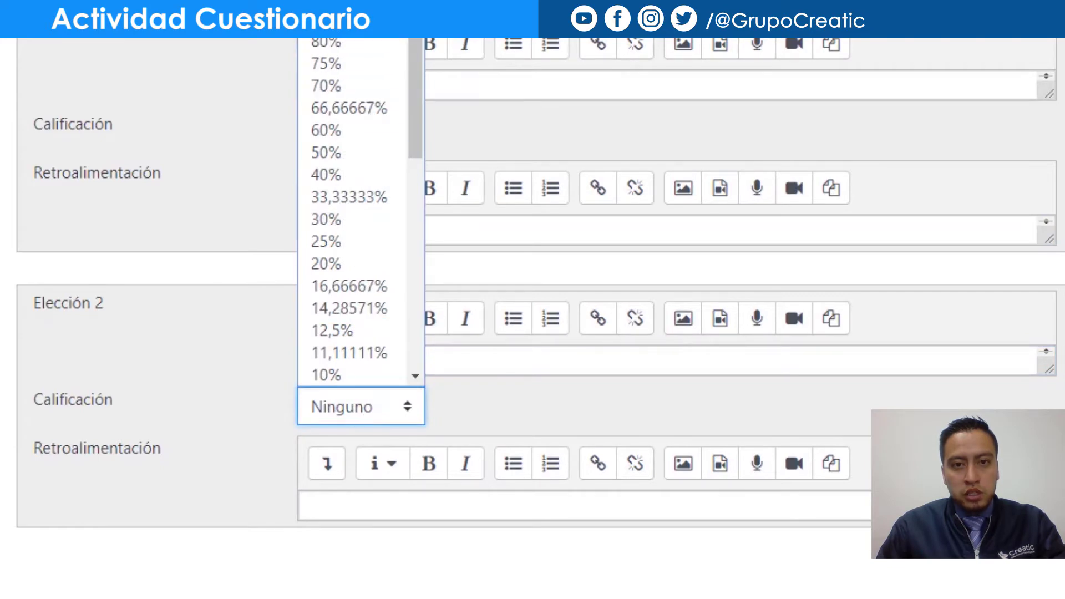
scroll(333, 167, "up", 2)
left_click(333, 87)
scroll(191, 272, "down", 3)
scroll(305, 377, "down", 2)
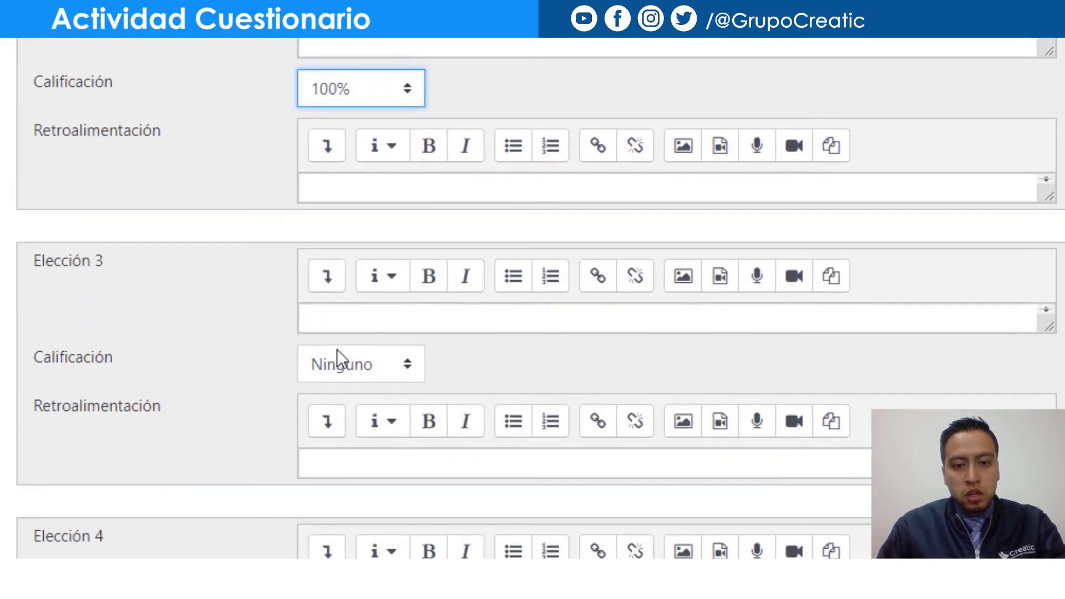
left_click(353, 317)
type("Gri")
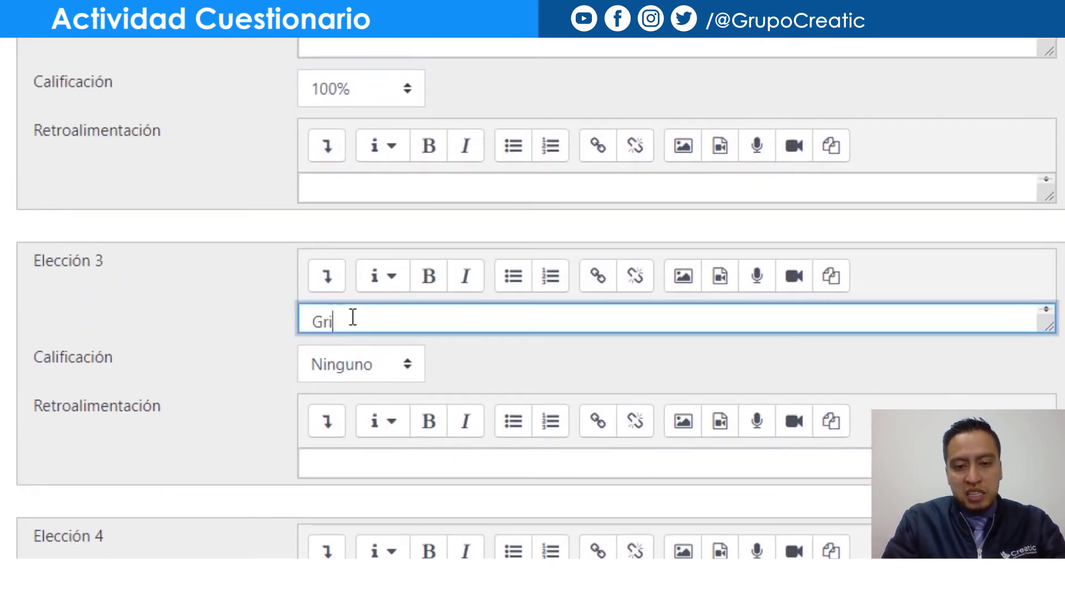
type("s")
key("BackSpace")
key("BackSpace")
key("BackSpace")
key("BackSpace")
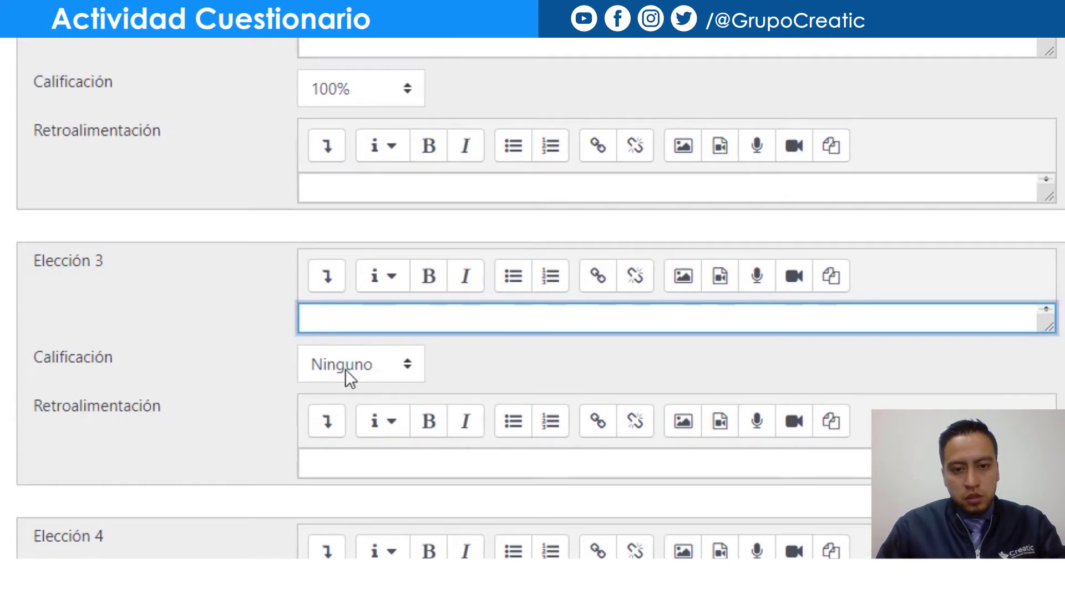
Set the grade of the third answer choice to 50%
left_click(345, 370)
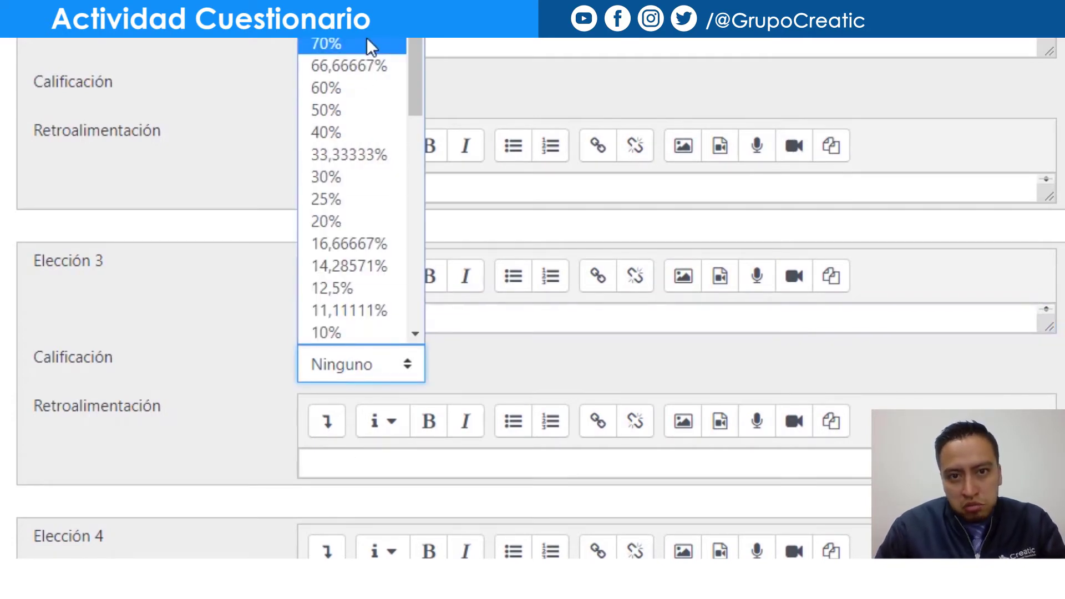
left_click(370, 111)
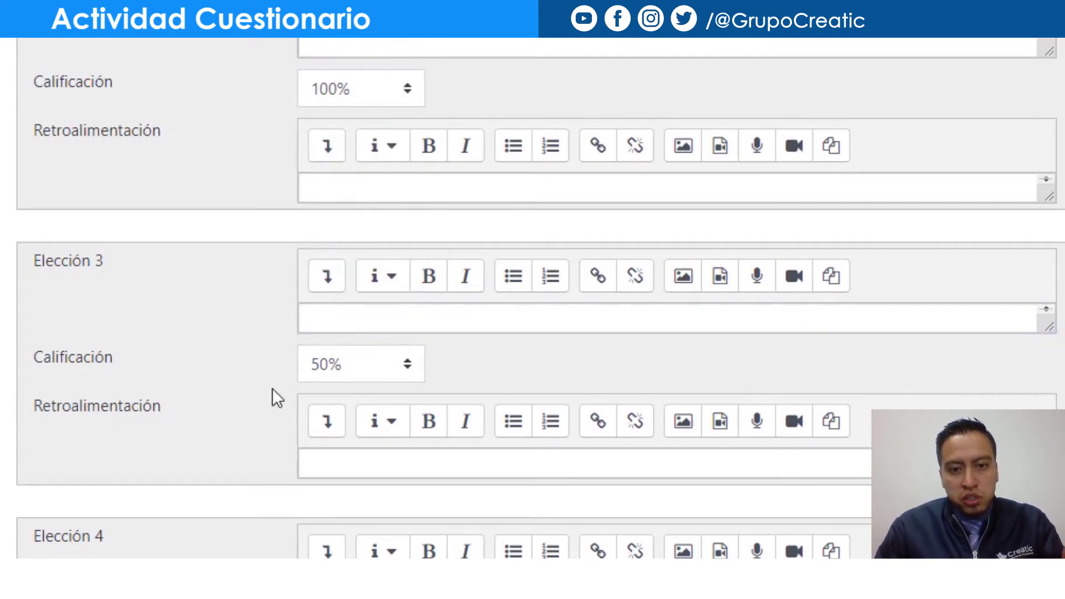
Review the answer choices and their grades through to the end of the form and save the question
scroll(272, 388, "down", 8)
scroll(272, 389, "down", 2)
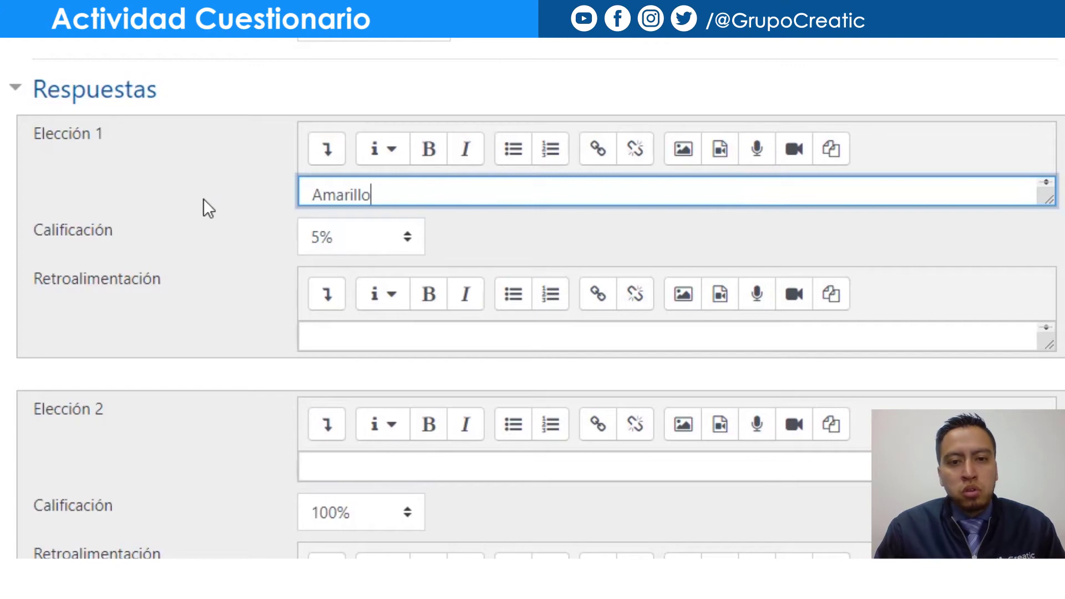
scroll(204, 198, "down", 2)
scroll(204, 200, "down", 2)
scroll(206, 205, "down", 10)
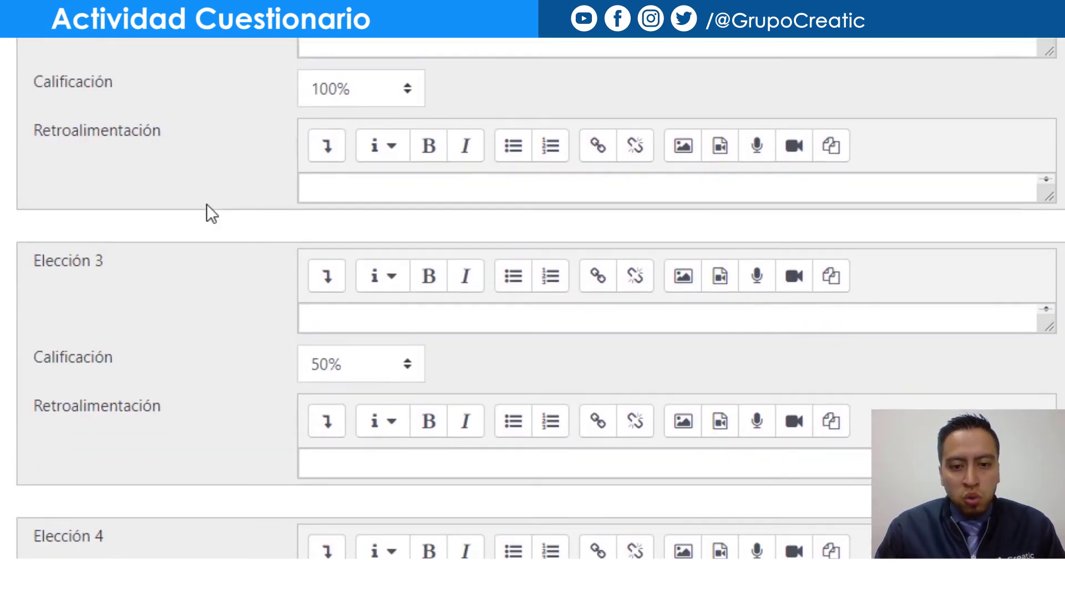
scroll(206, 204, "down", 8)
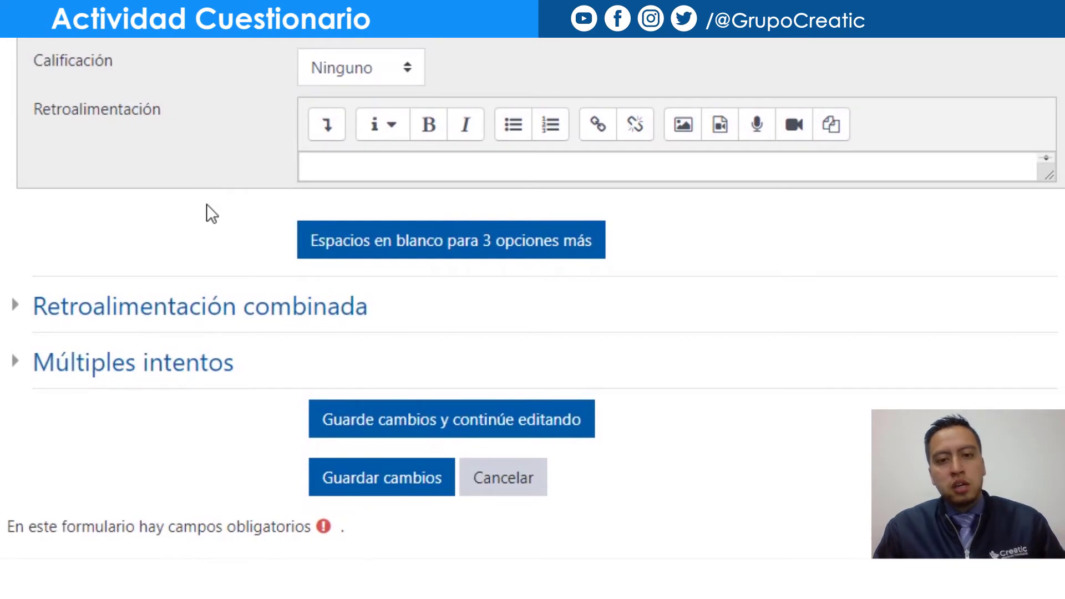
scroll(206, 205, "up", 20)
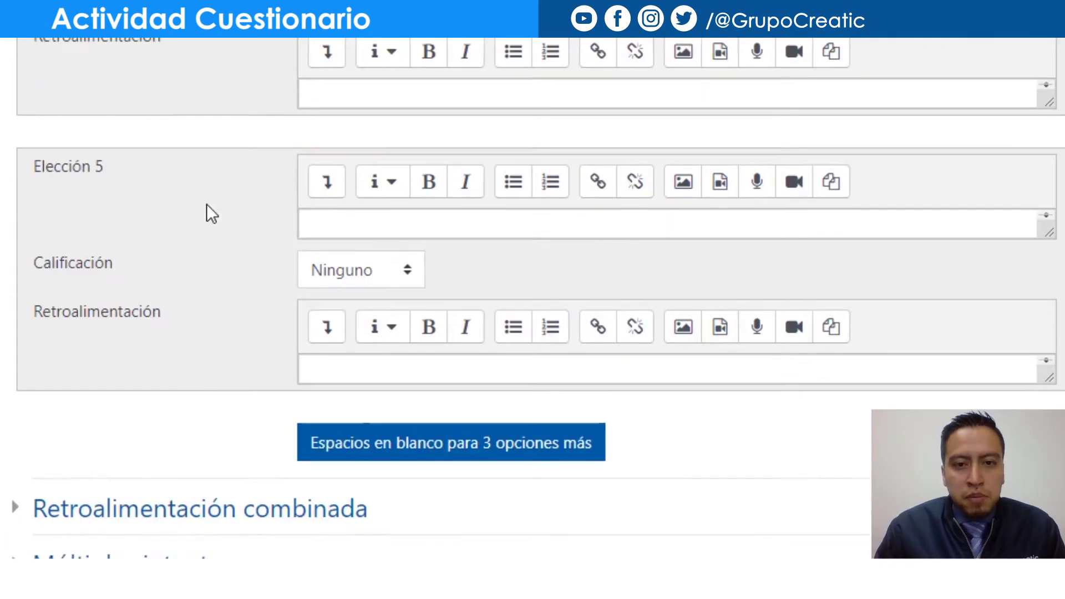
scroll(207, 205, "down", 20)
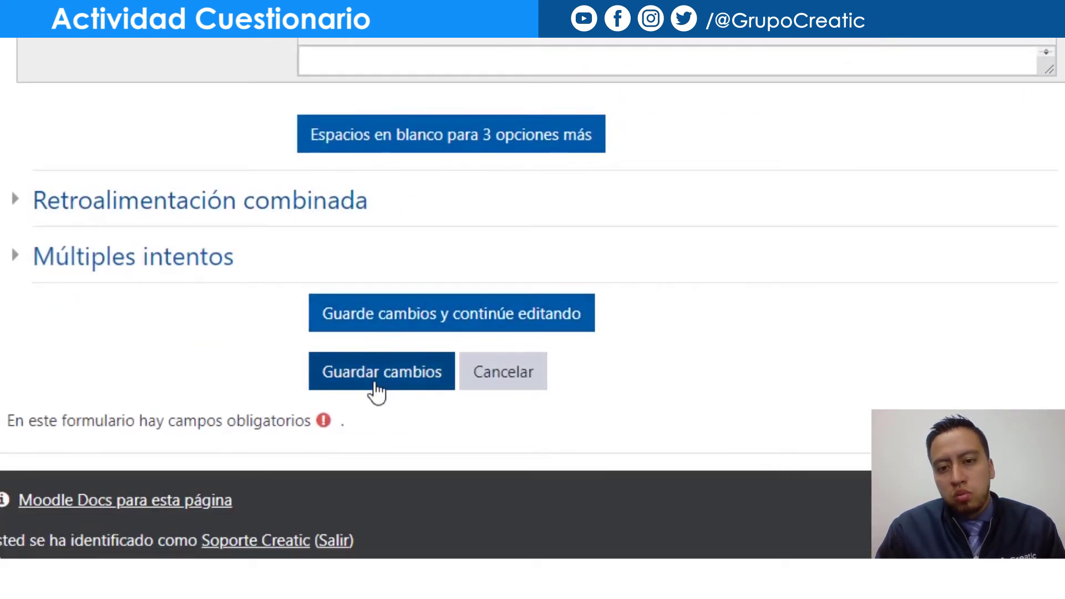
left_click(375, 384)
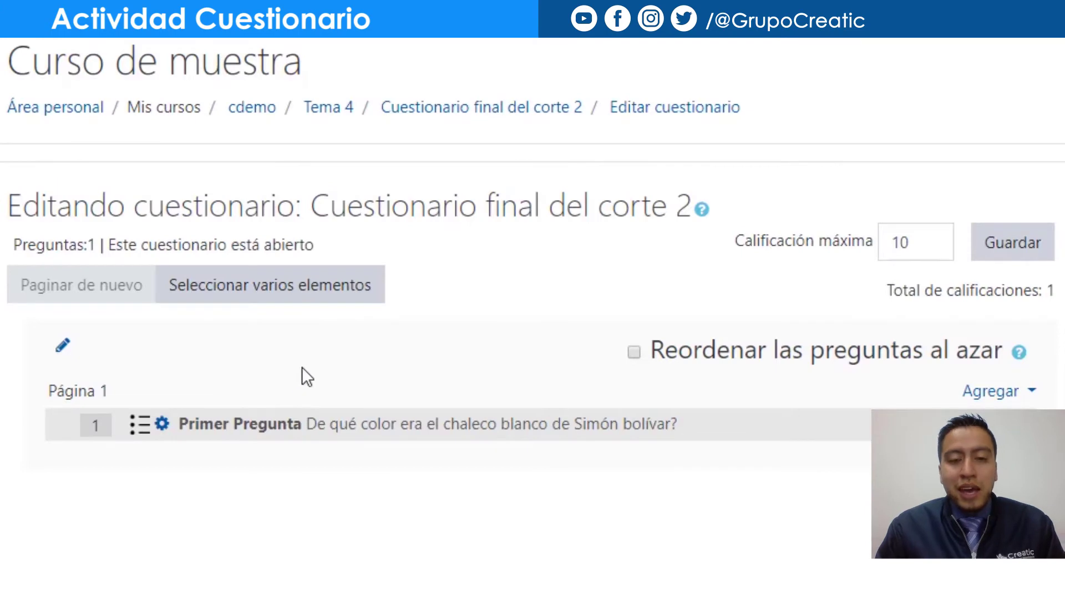
Add a new question of type Verdadero/Falso after the first question of the quiz
scroll(301, 367, "down", 2)
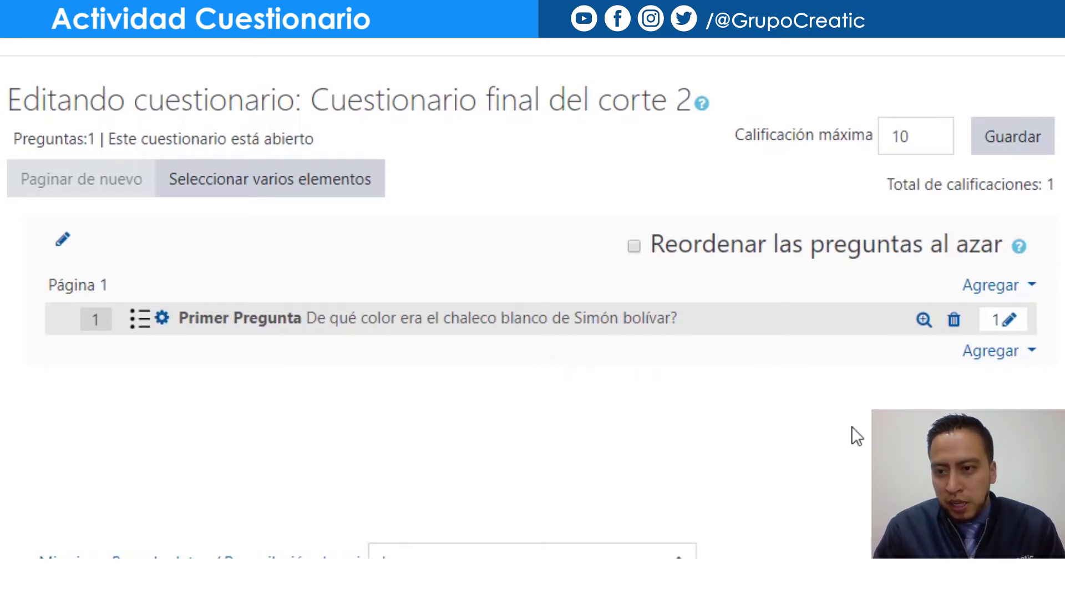
left_click(981, 361)
left_click(956, 391)
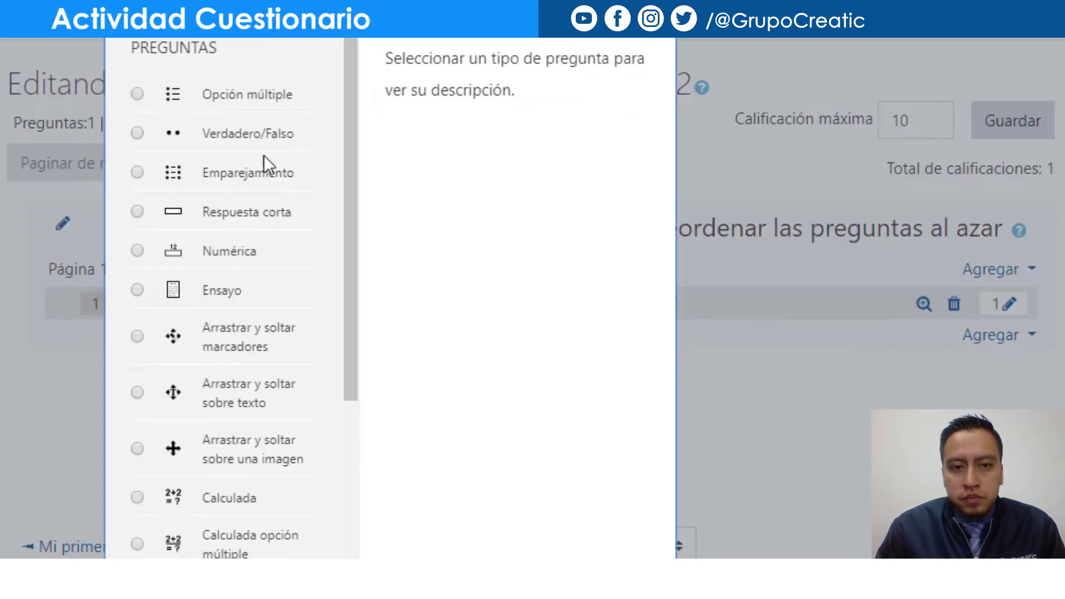
left_click(231, 133)
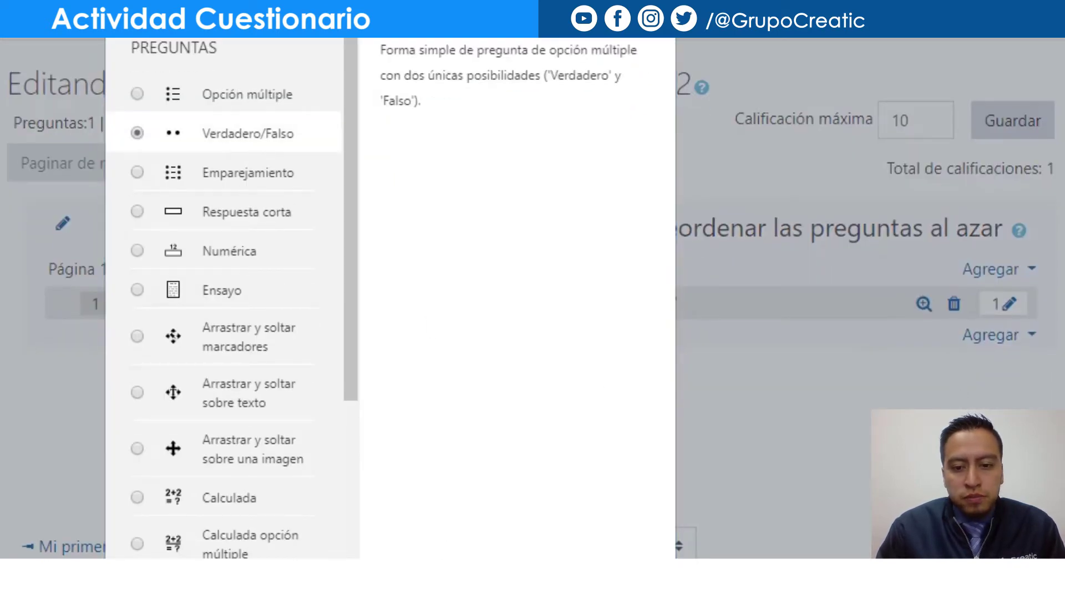
key("Return")
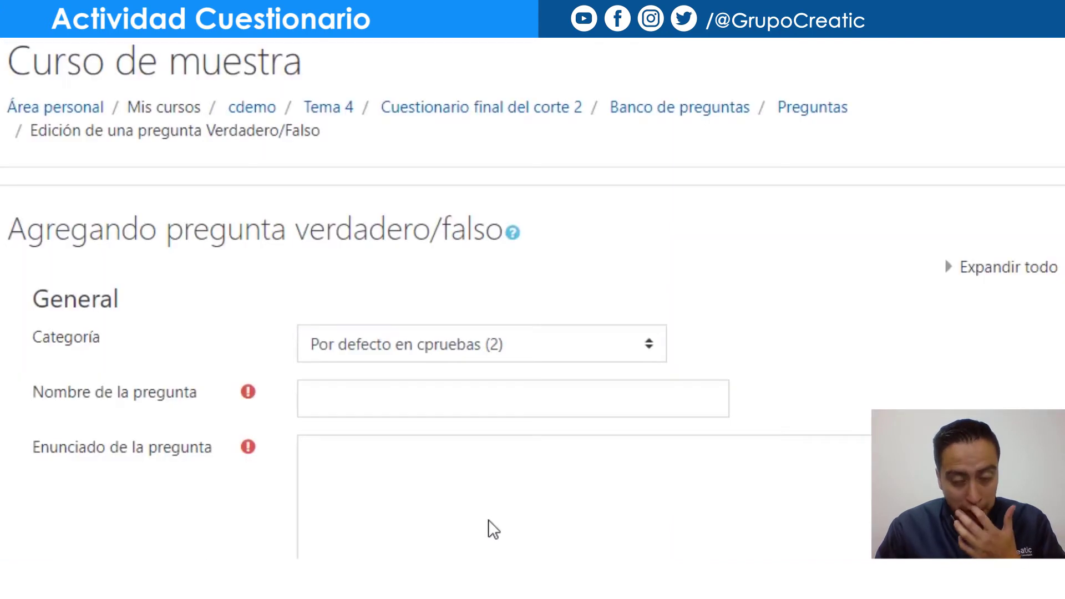
Name the true/false question "Pregunta dos" and go to its statement field
scroll(264, 324, "down", 4)
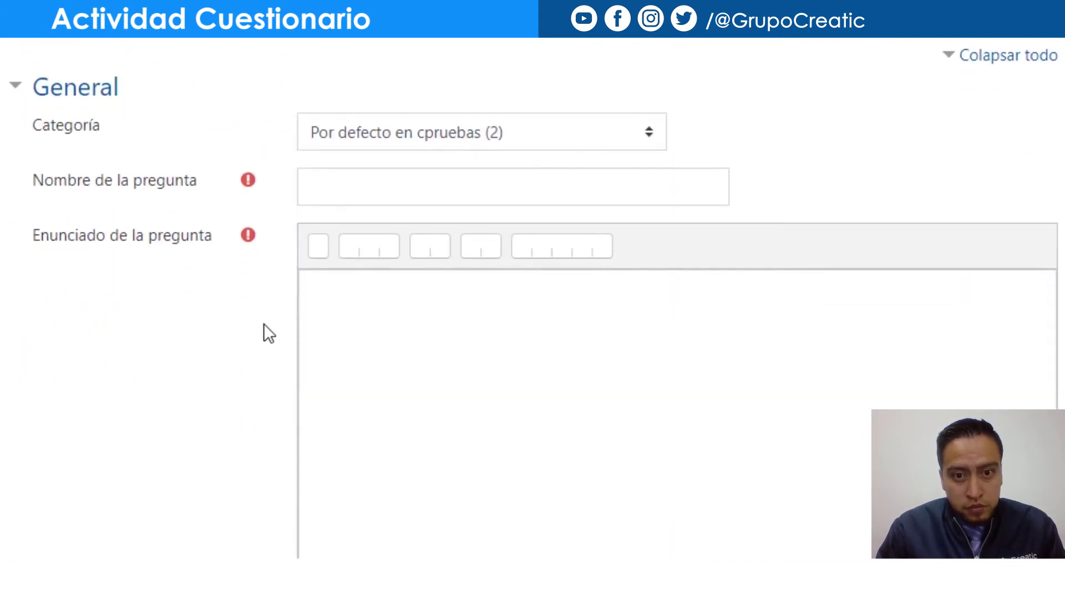
left_click(326, 199)
type("Pre")
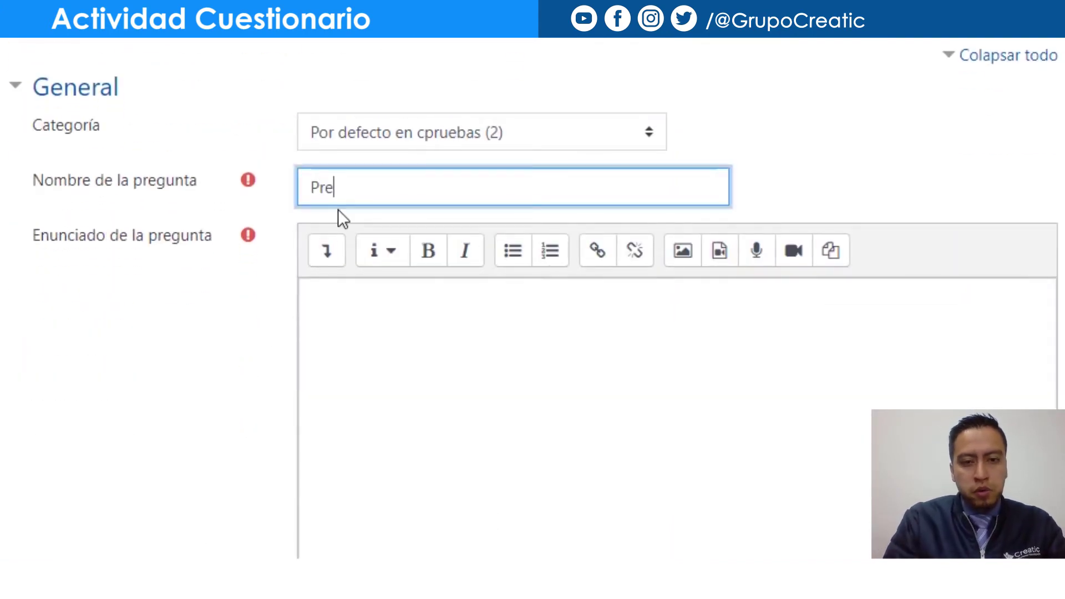
type("gunta dos")
key("Tab")
key("Tab")
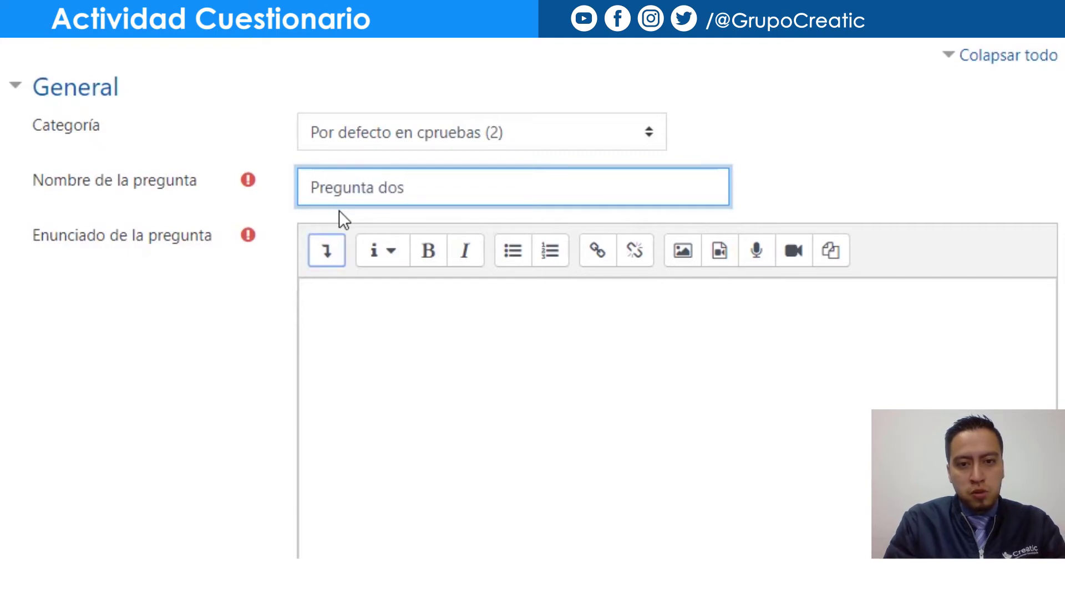
scroll(433, 270, "down", 4)
scroll(433, 270, "up", 4)
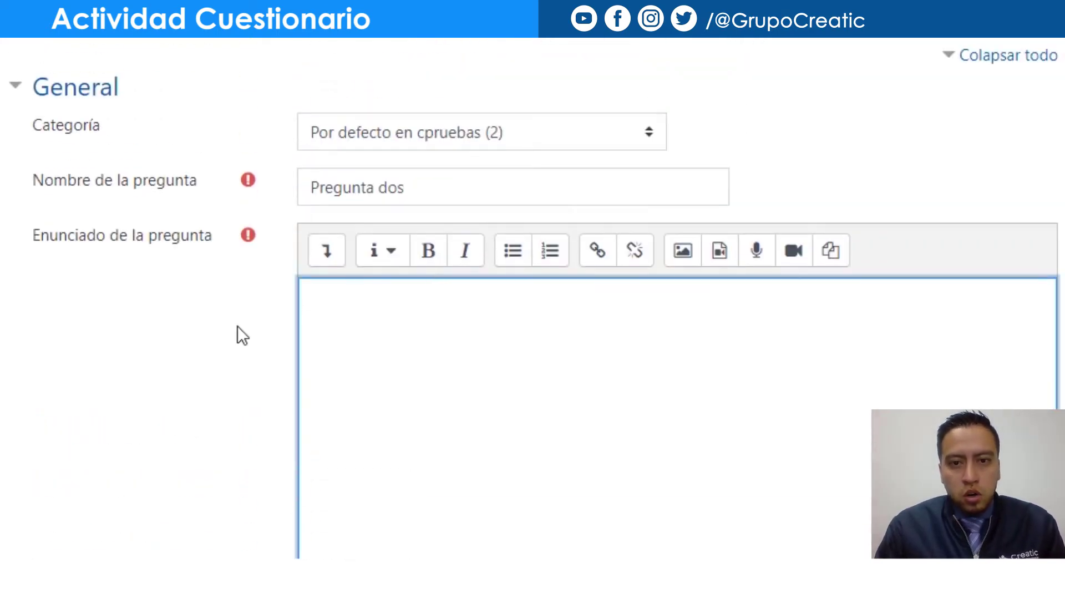
Write "El chaleco de Simon Bolivar era rosado" as the statement of the true/false question
scroll(242, 335, "down", 2)
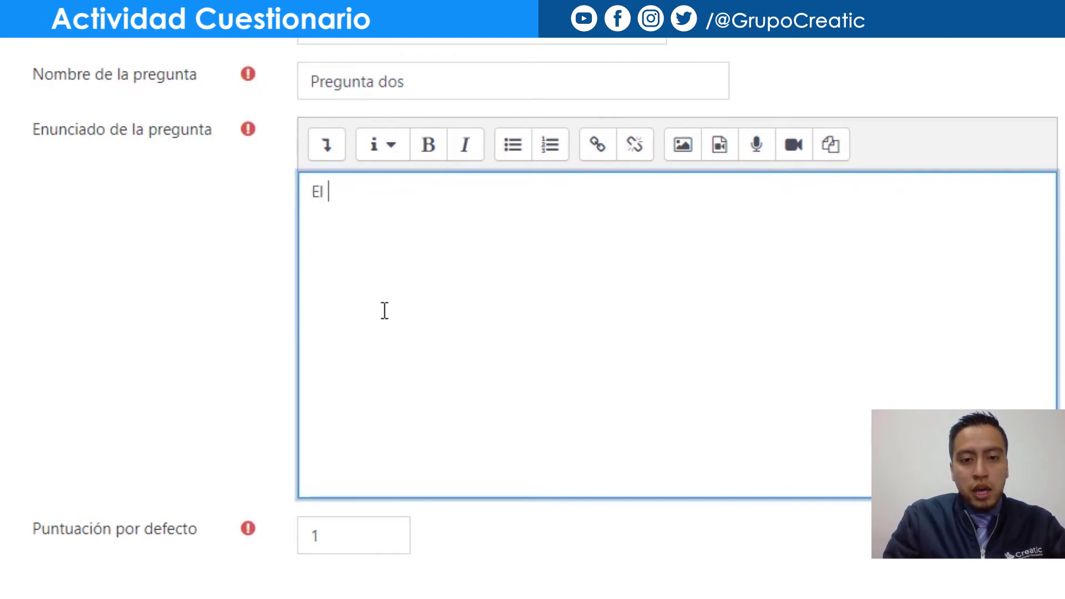
type("El chaleco de ")
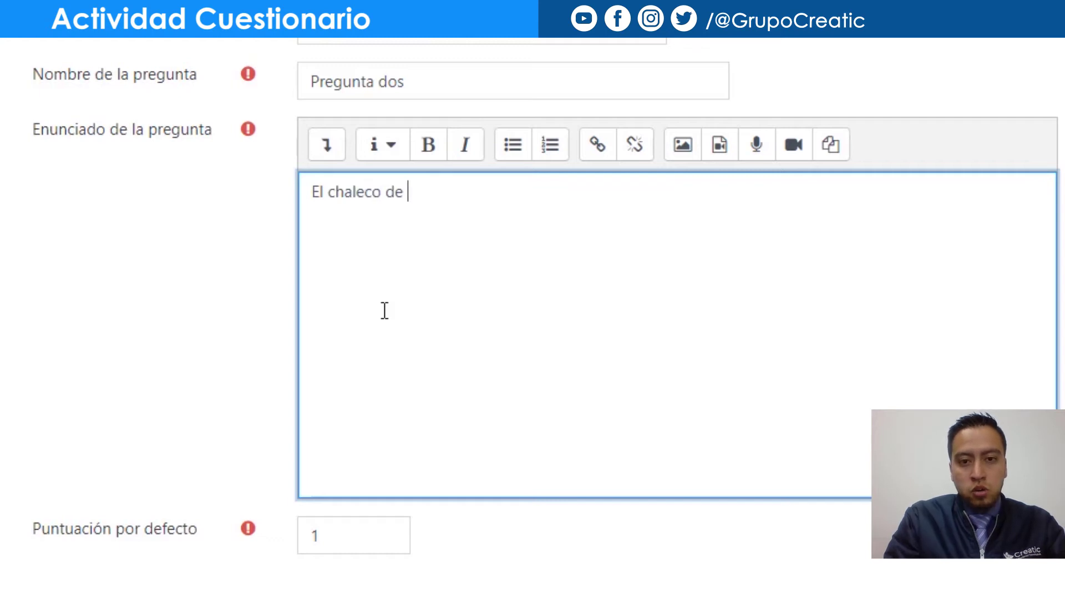
type("Simon B")
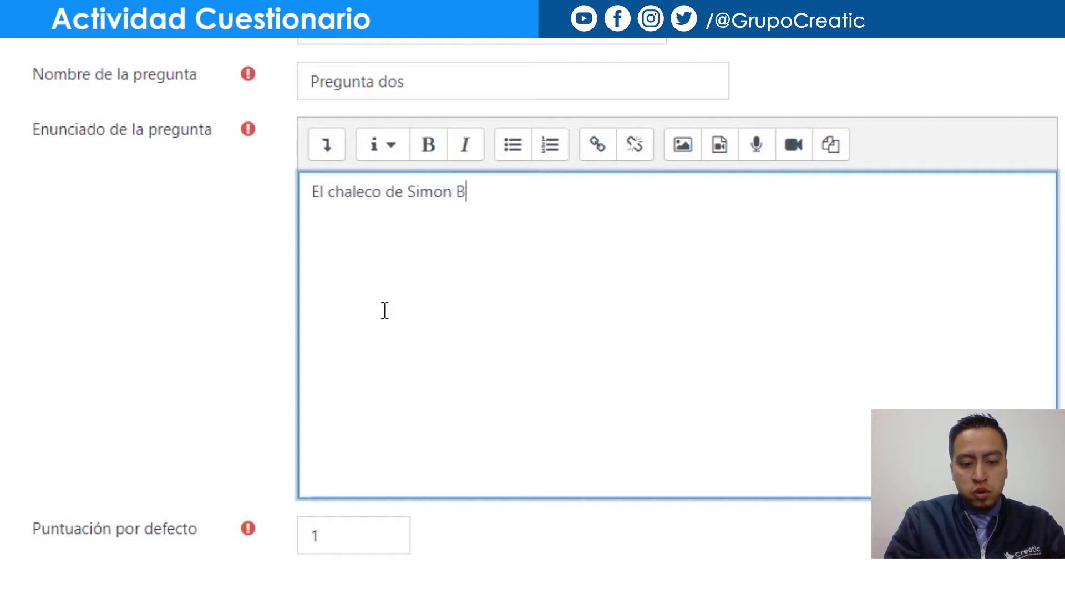
type("olivar ")
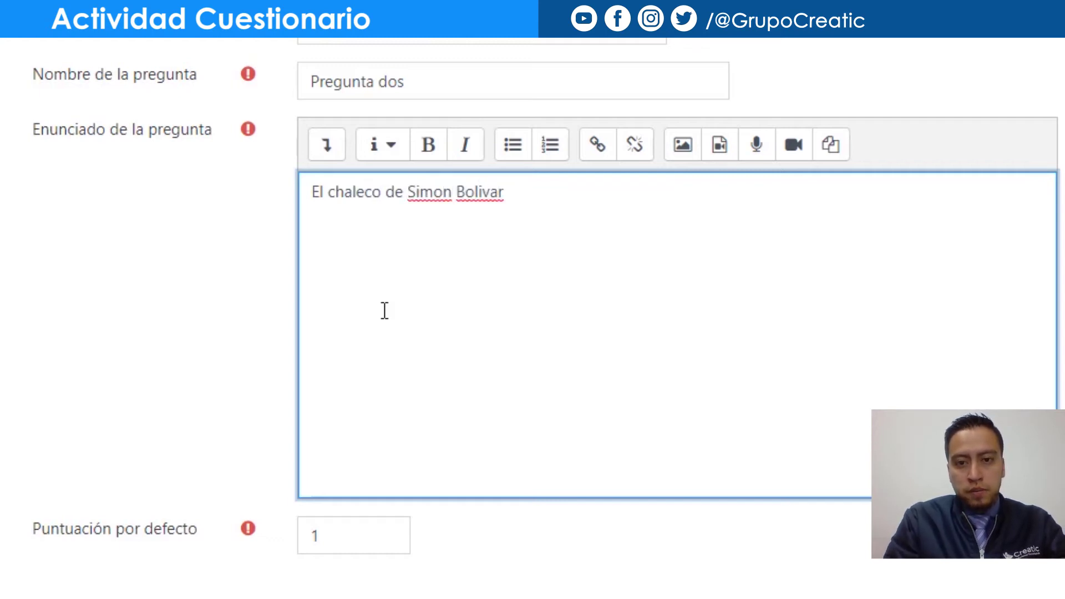
type("era")
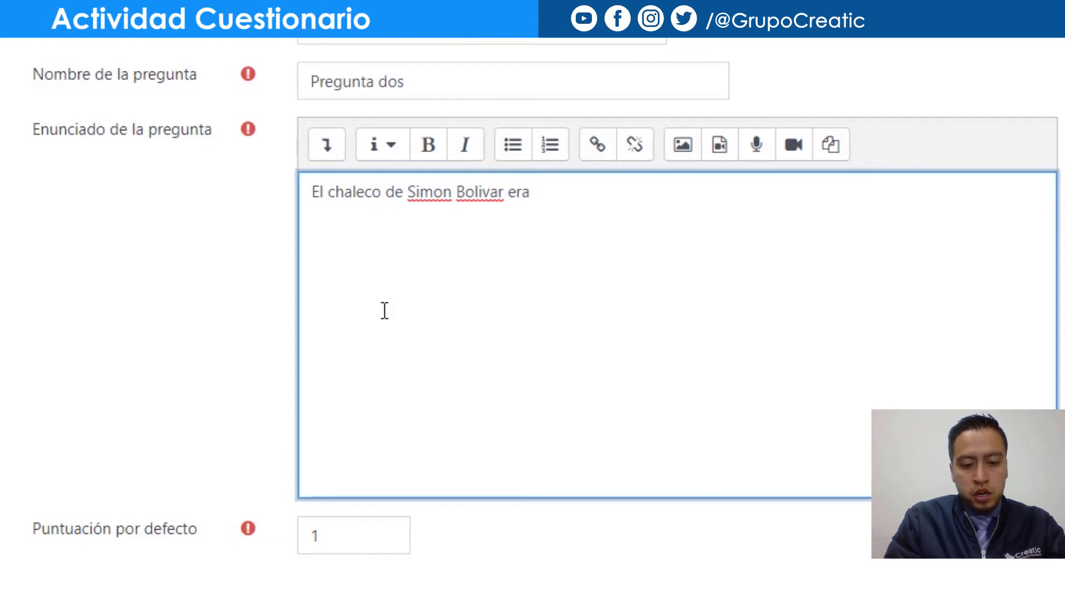
type(" rosado")
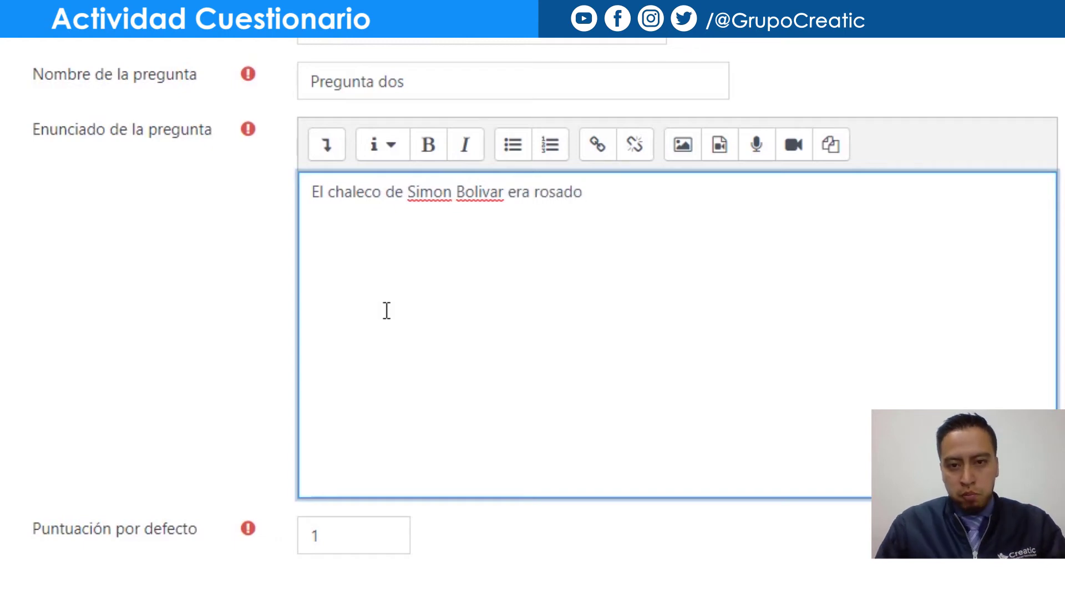
Correct the spelling of the name in the statement to "Simón Bolívar" using the spell-check suggestions
right_click(430, 202)
left_click(468, 220)
right_click(474, 199)
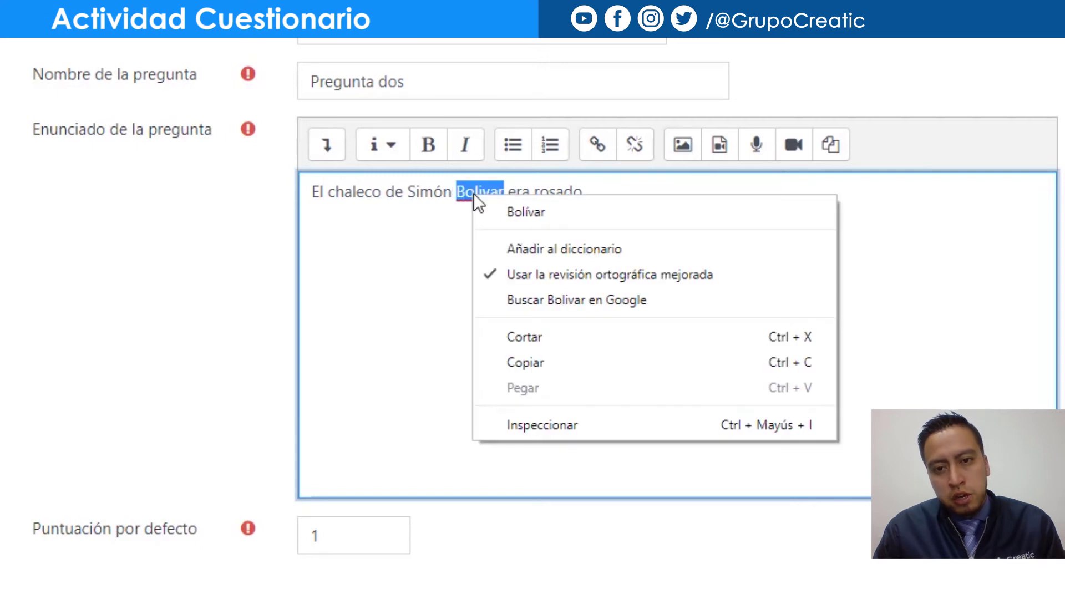
left_click(496, 210)
left_click(639, 189)
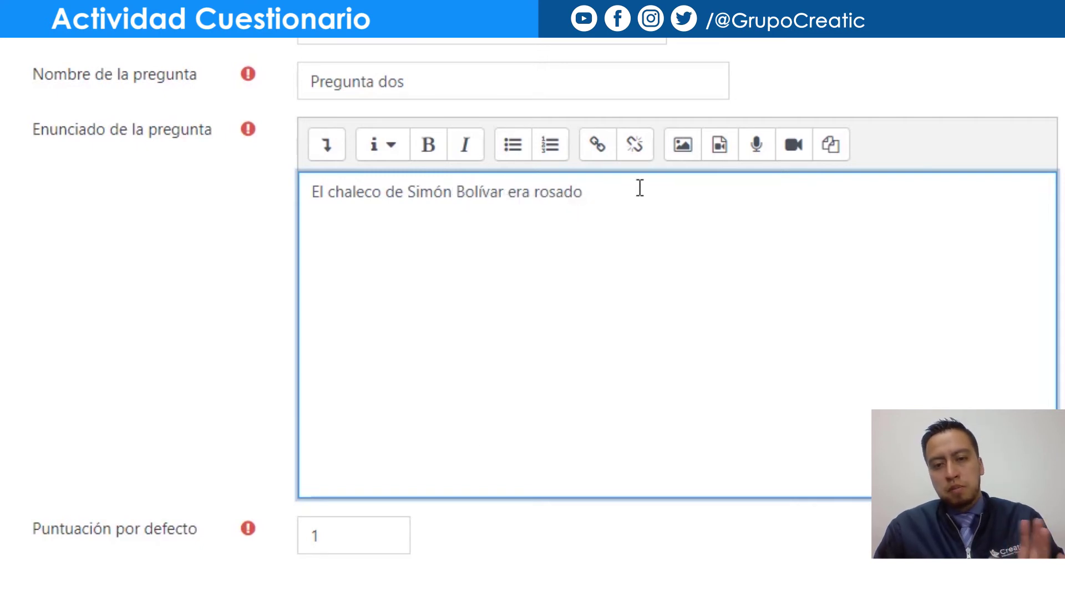
Choose Falso as the correct answer of the true/false question
scroll(197, 304, "down", 2)
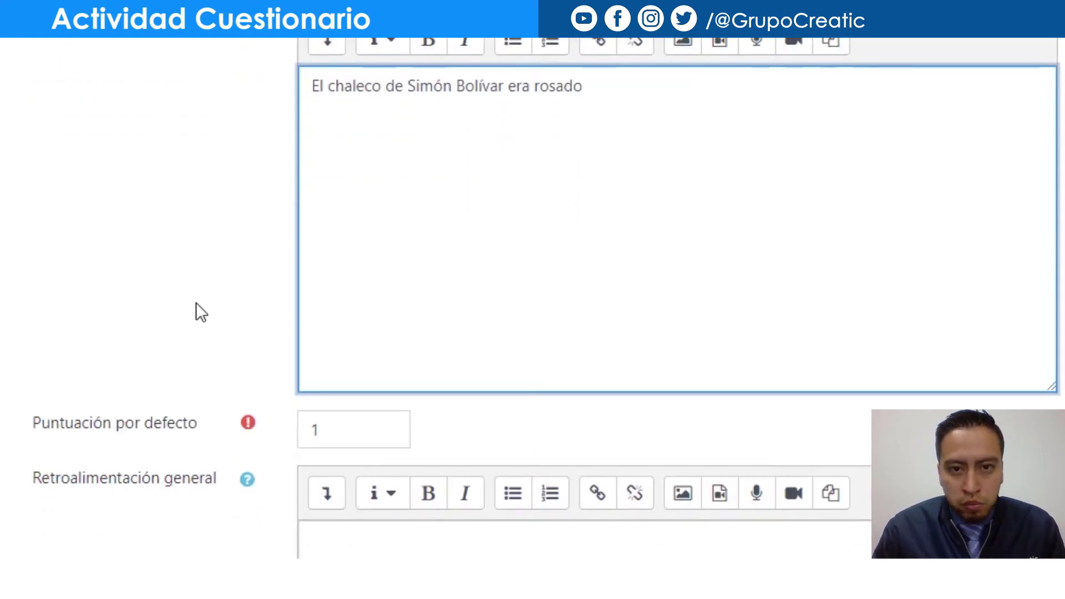
scroll(195, 302, "down", 8)
scroll(196, 303, "up", 4)
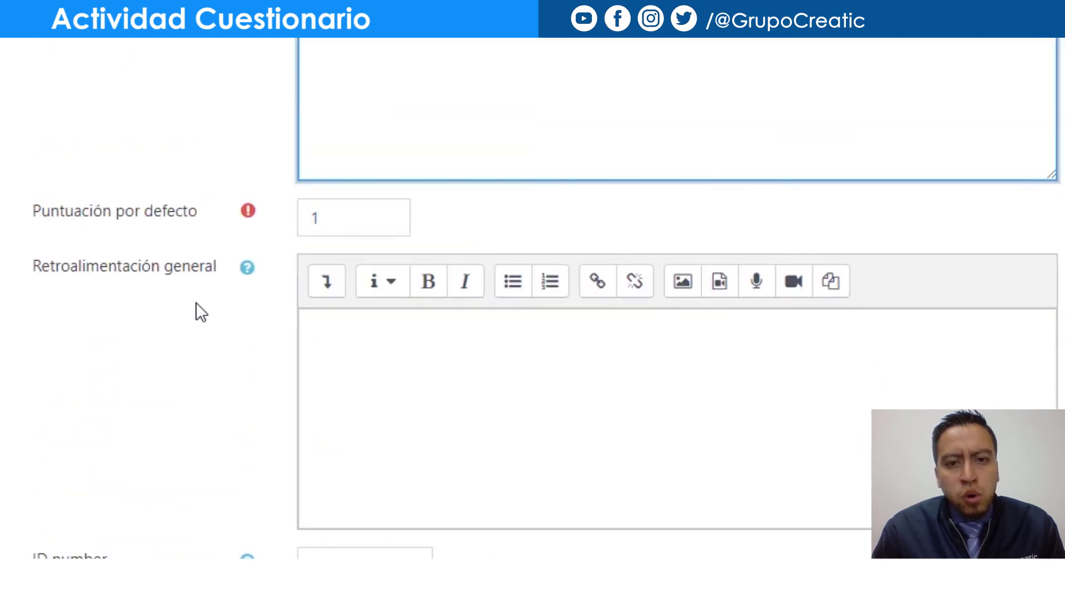
scroll(196, 303, "up", 2)
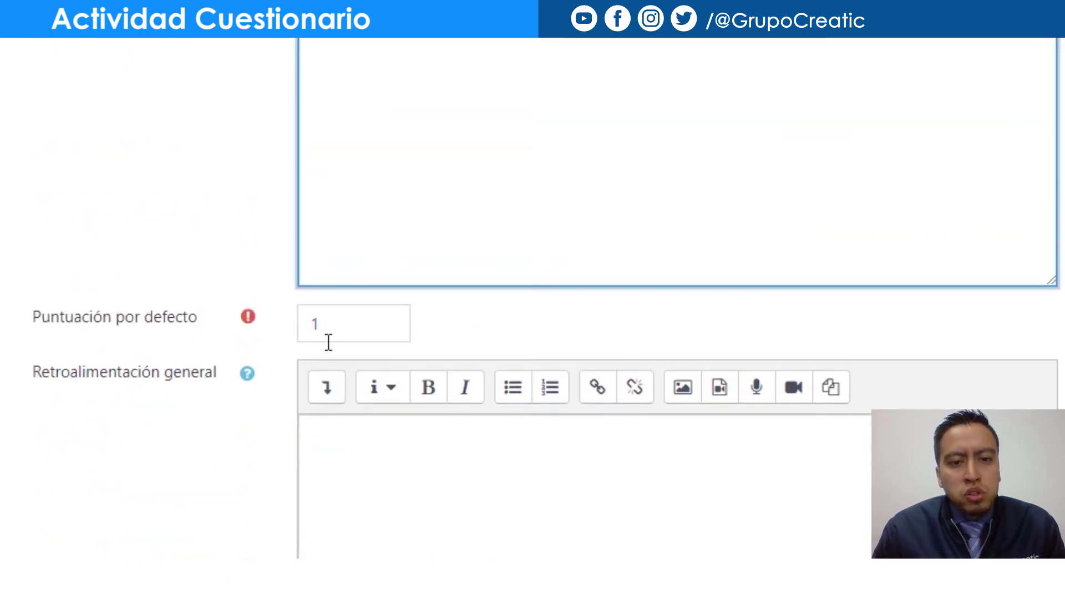
scroll(190, 361, "down", 8)
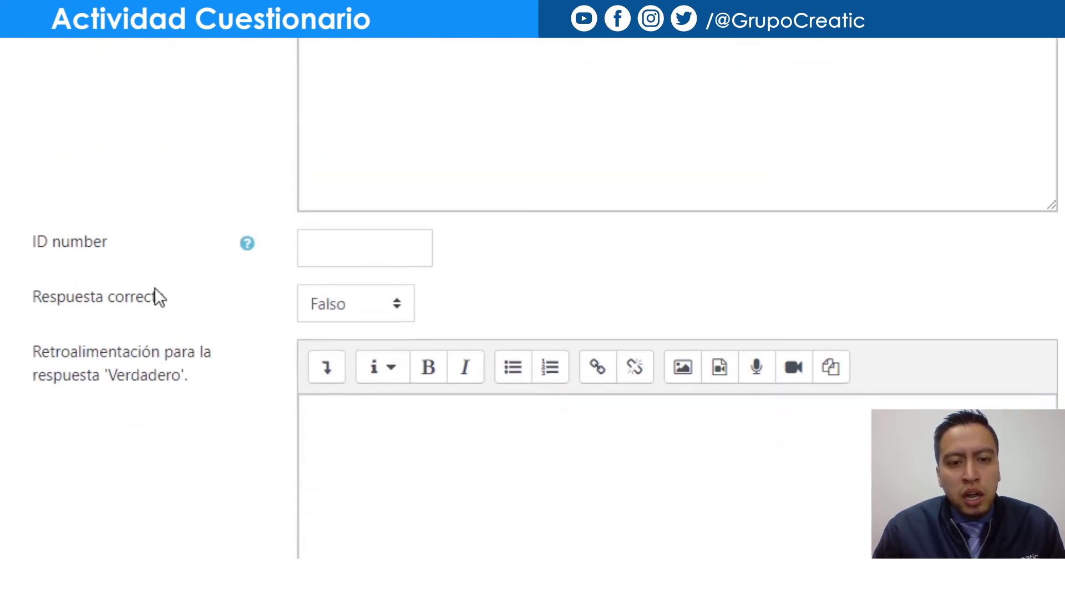
scroll(216, 275, "down", 2)
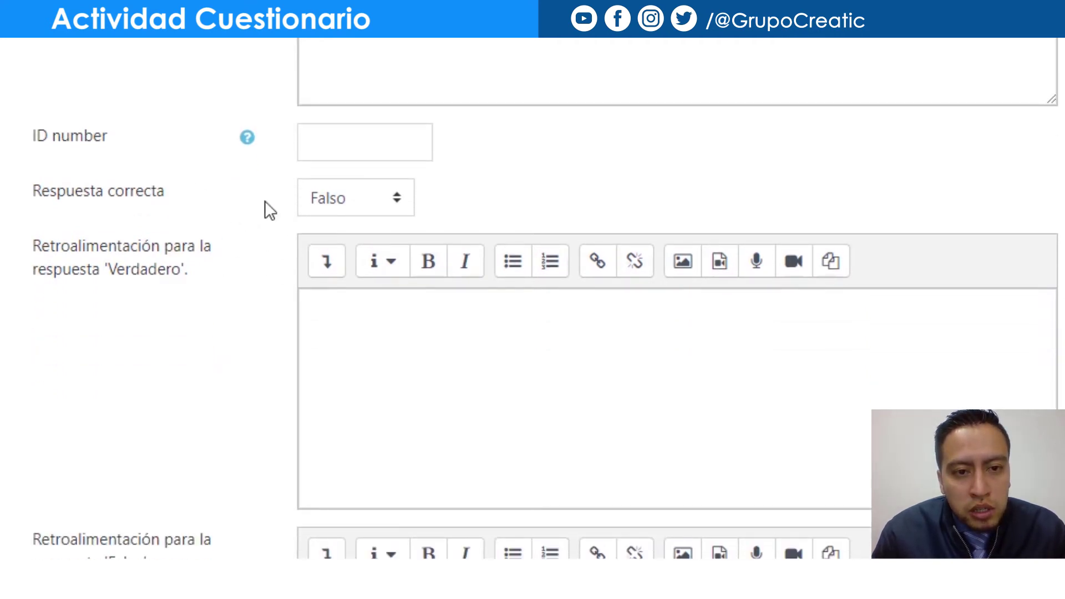
scroll(215, 316, "up", 10)
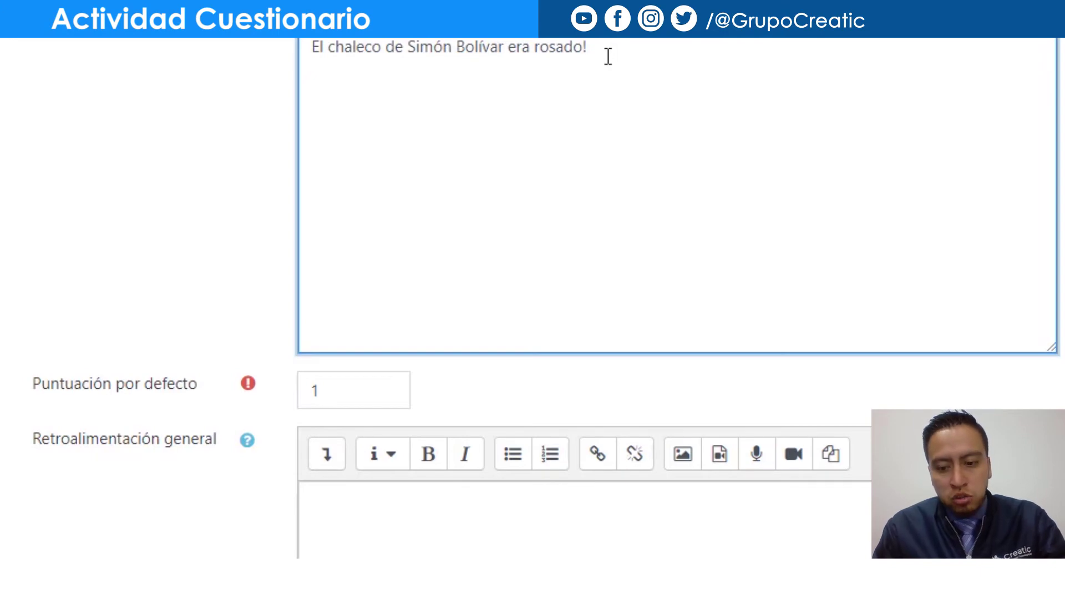
scroll(243, 264, "down", 9)
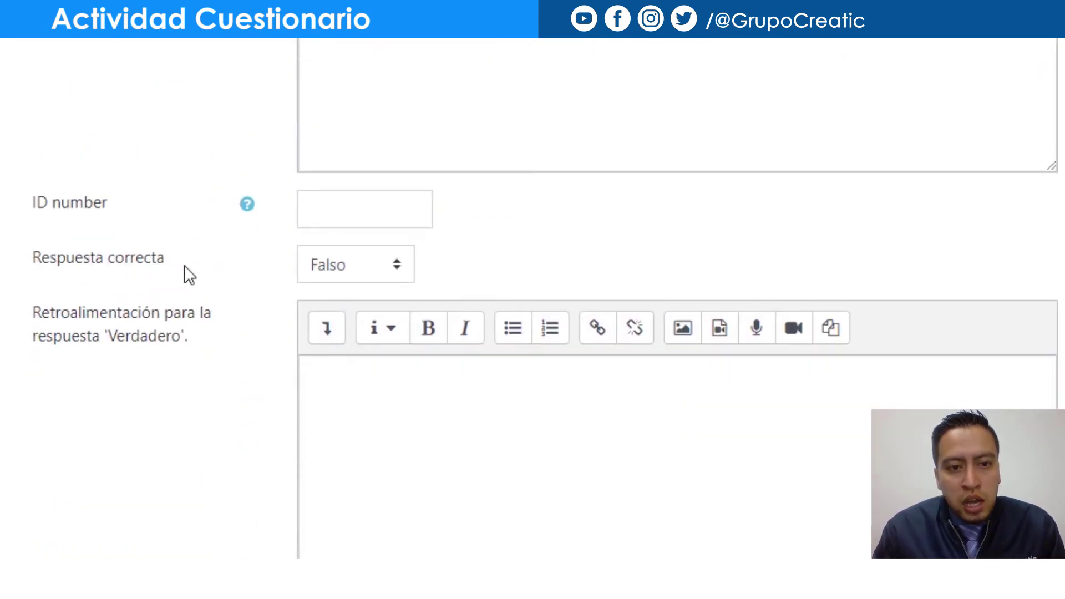
left_click(361, 264)
left_click(374, 294)
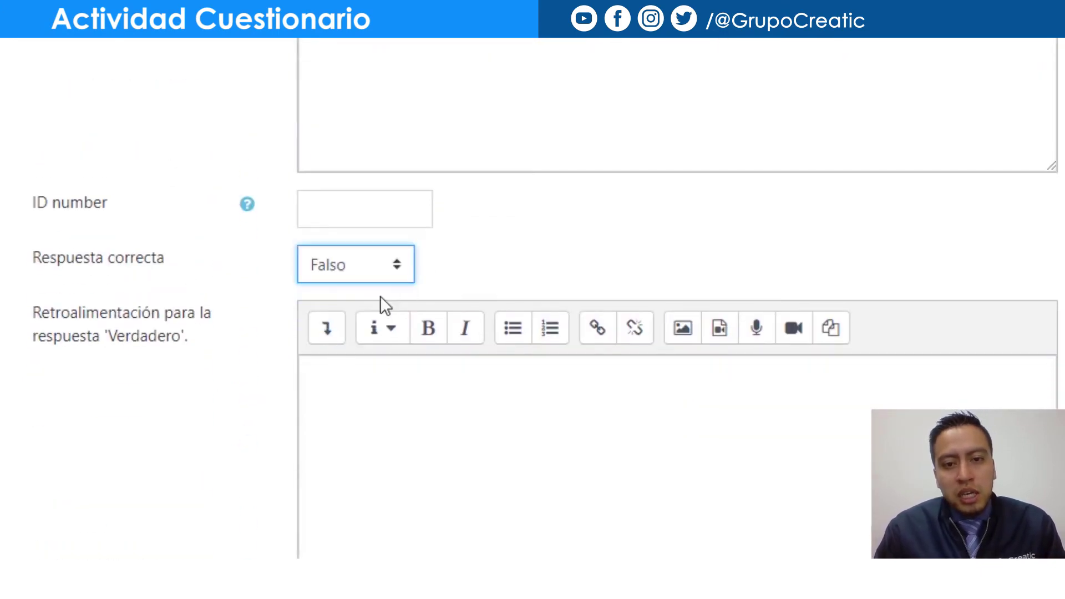
Leave the feedback for both the Verdadero and Falso answers empty and save the question
left_click(415, 445)
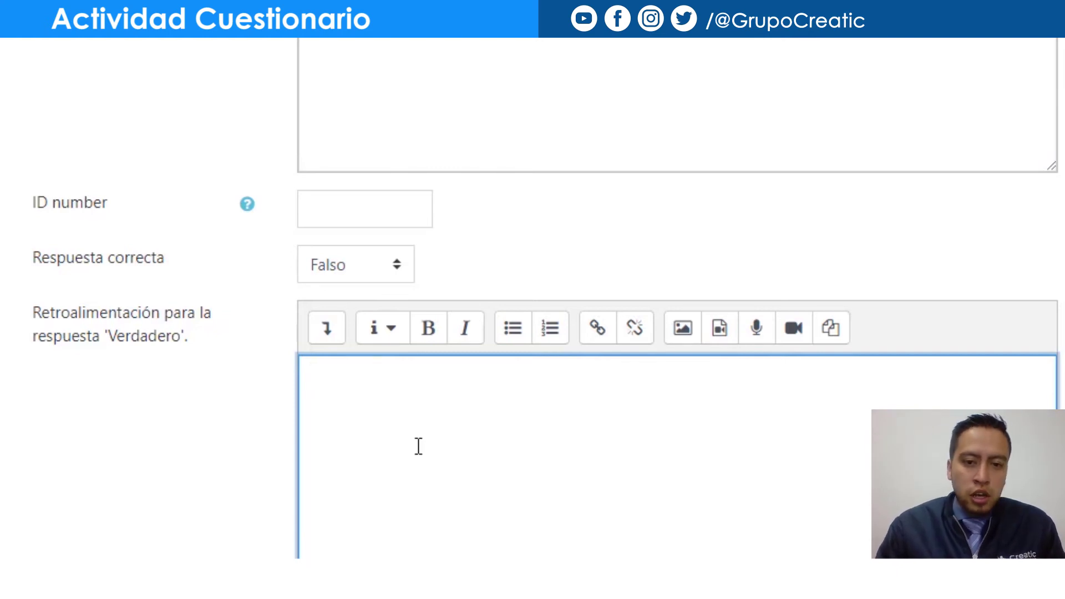
scroll(422, 445, "down", 3)
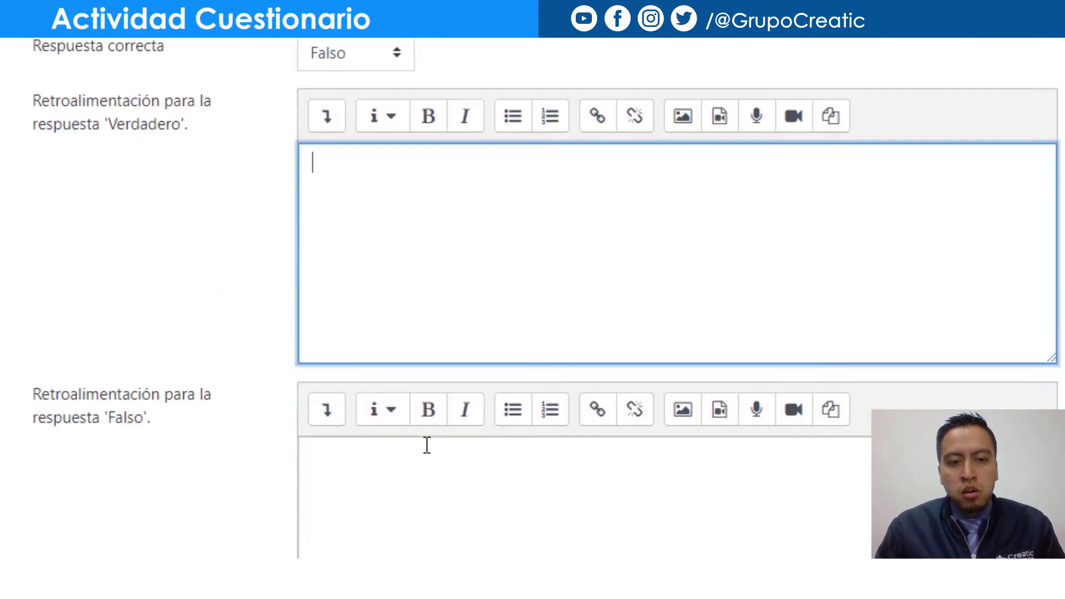
scroll(427, 445, "down", 2)
left_click(441, 411)
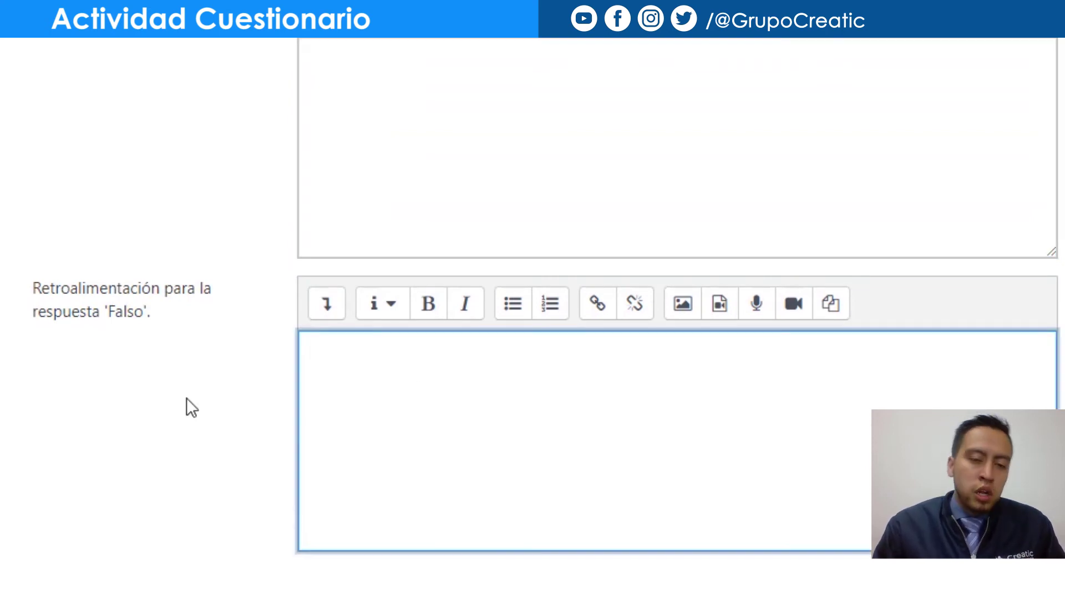
scroll(187, 398, "down", 2)
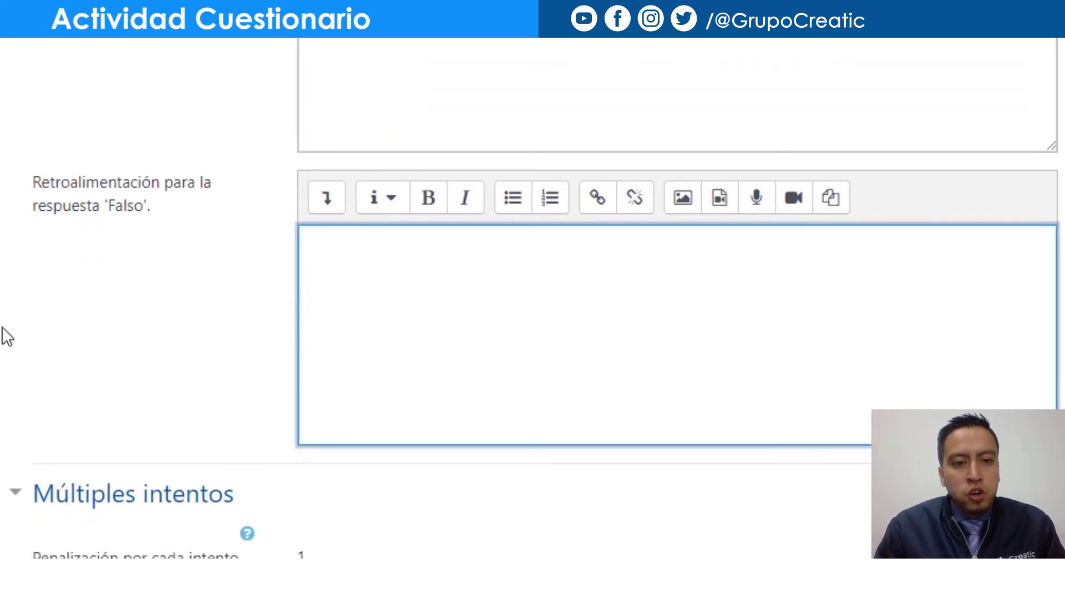
scroll(2, 327, "down", 4)
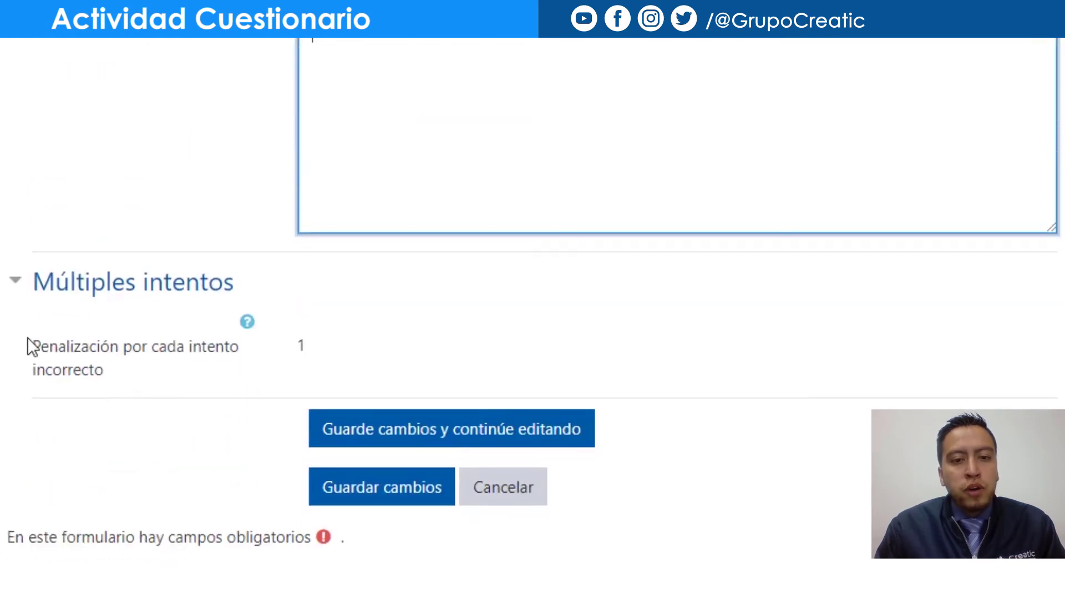
left_click(418, 441)
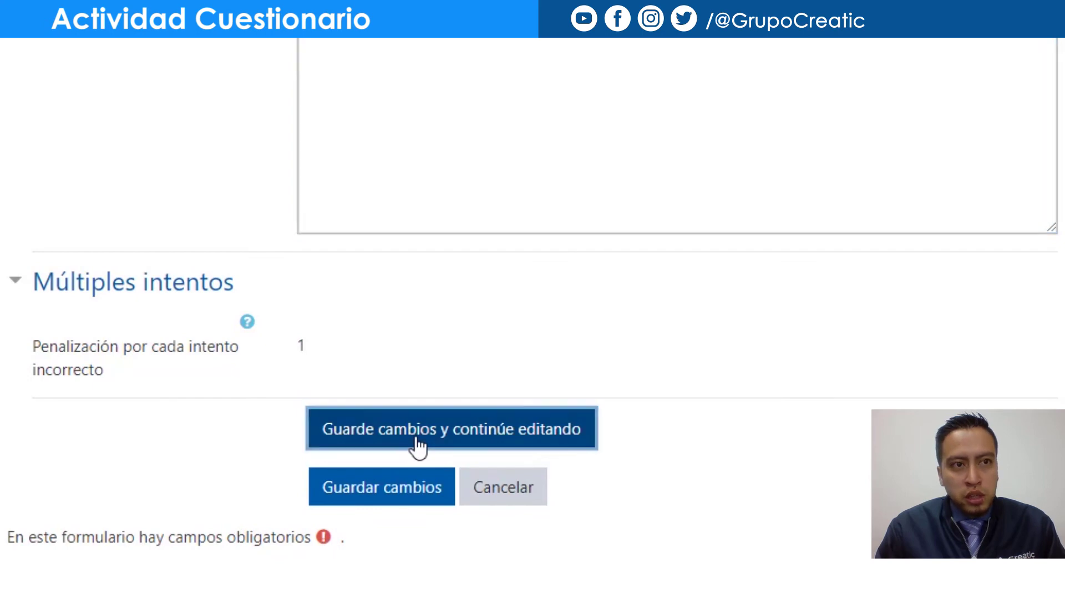
Check the quiz's question list, go back to the cdemo course page and turn editing off
scroll(242, 360, "down", 4)
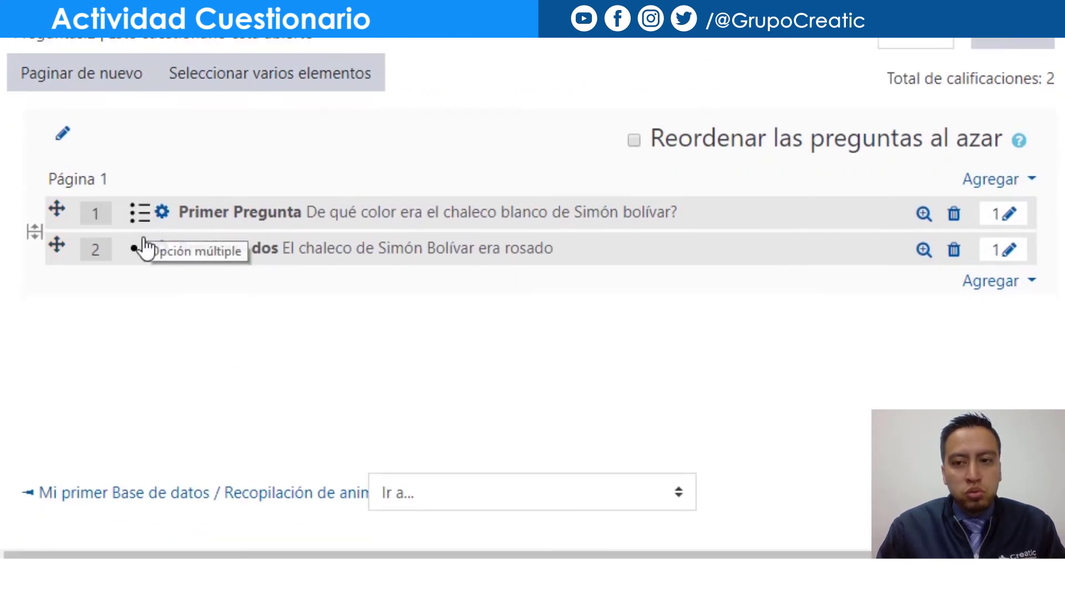
scroll(272, 388, "up", 2)
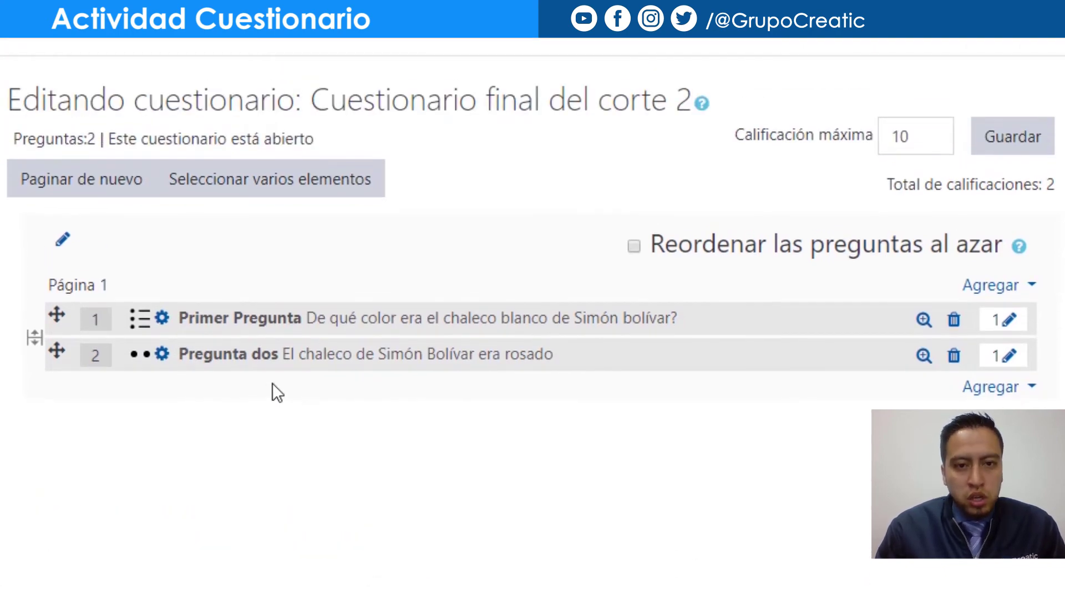
scroll(273, 388, "down", 4)
scroll(273, 388, "up", 4)
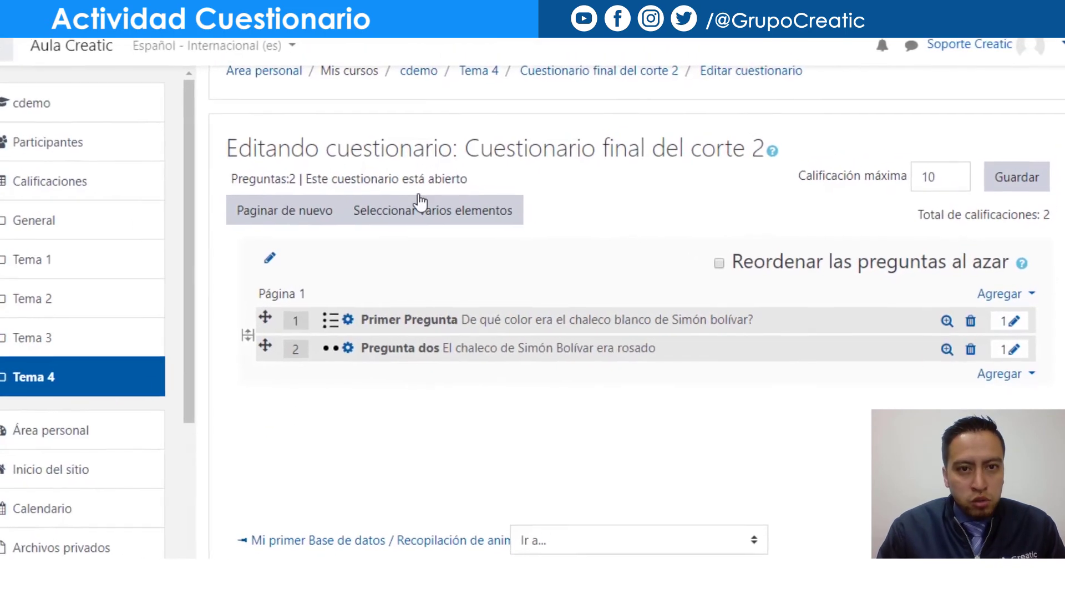
left_click(418, 71)
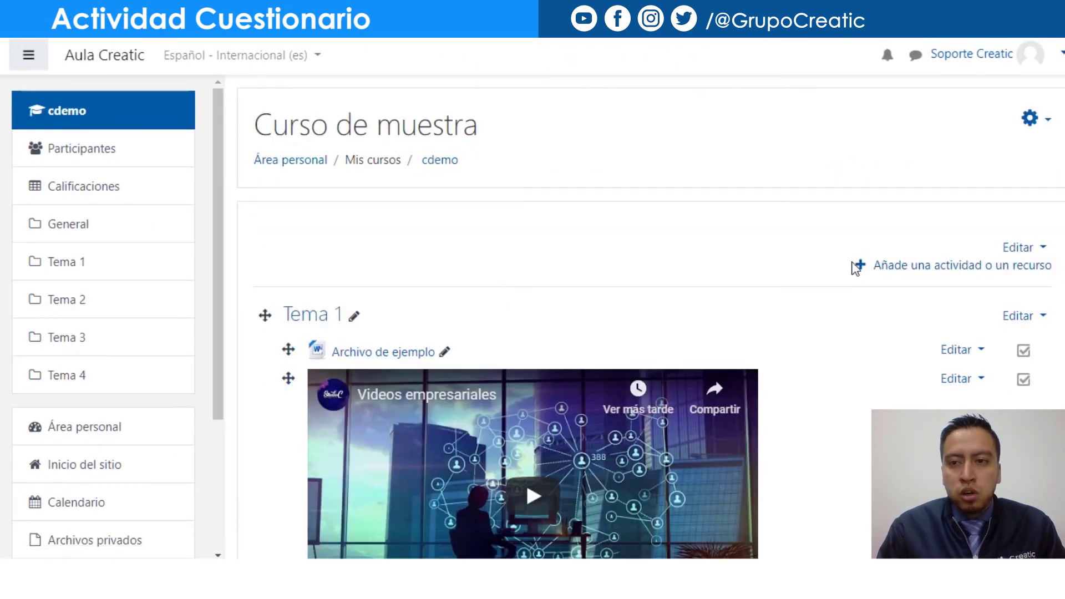
left_click(1031, 120)
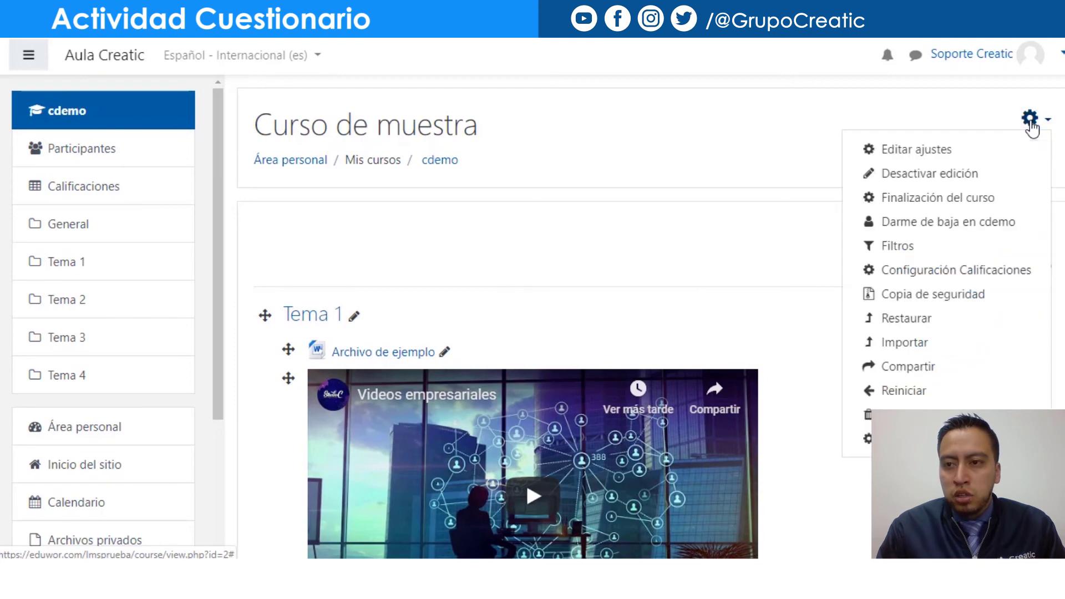
left_click(1027, 178)
Open "Cuestionario final del corte 2" in Tema 4 and start an attempt at the quiz
scroll(333, 277, "down", 10)
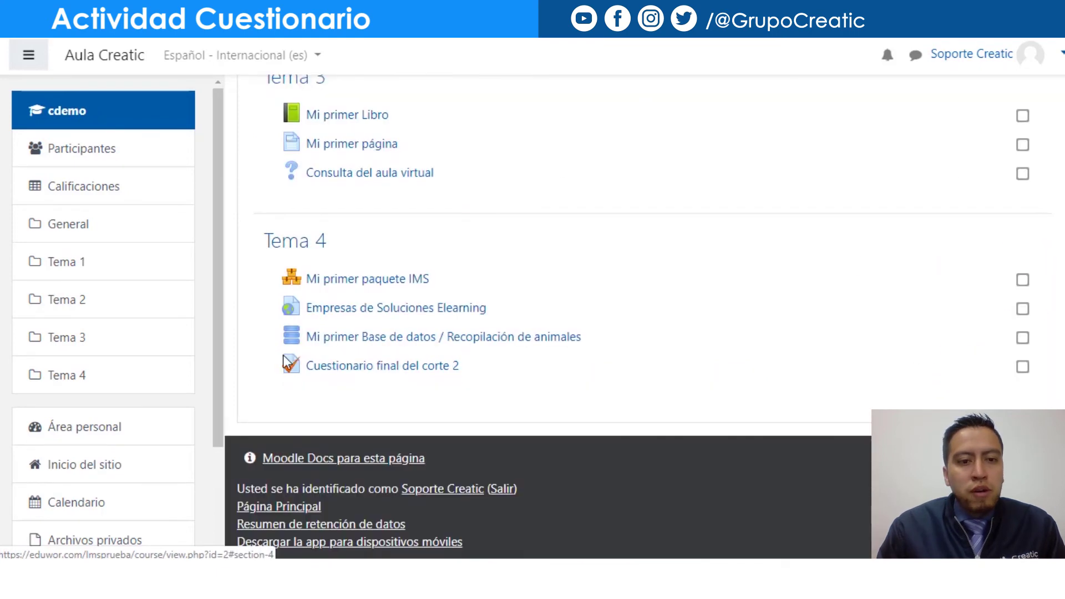
left_click(291, 366)
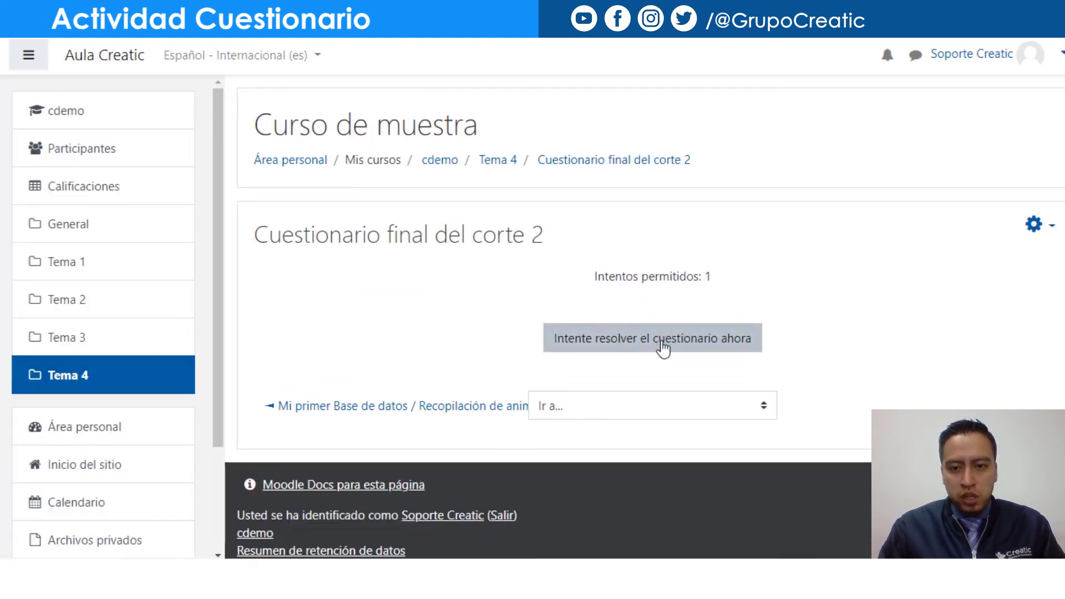
left_click(662, 346)
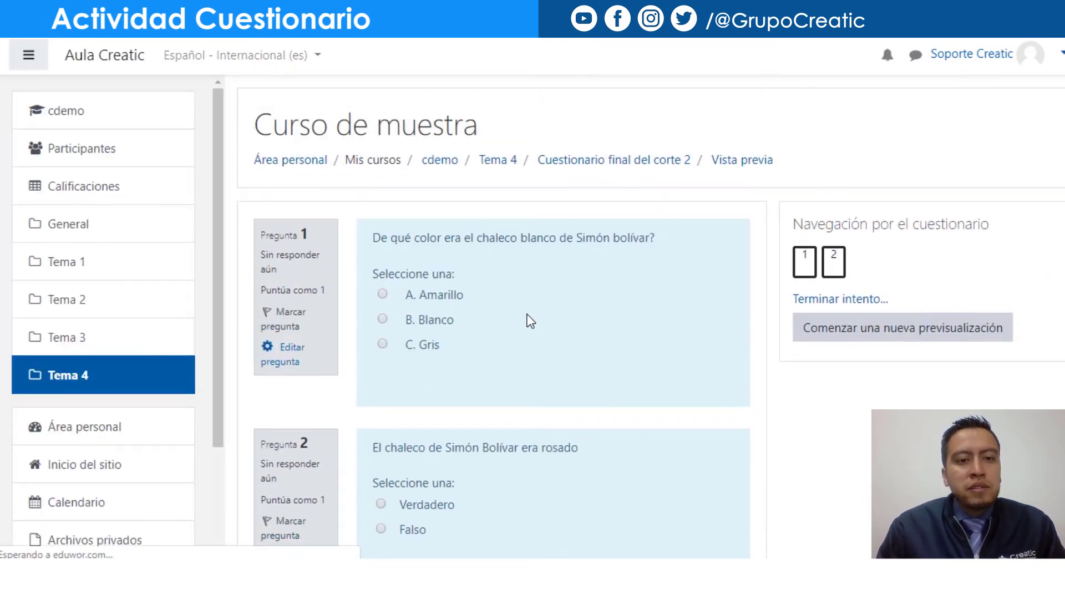
Answer question 1 with "A. Amarillo" and question 2 with "Falso" in the quiz preview
scroll(531, 327, "down", 2)
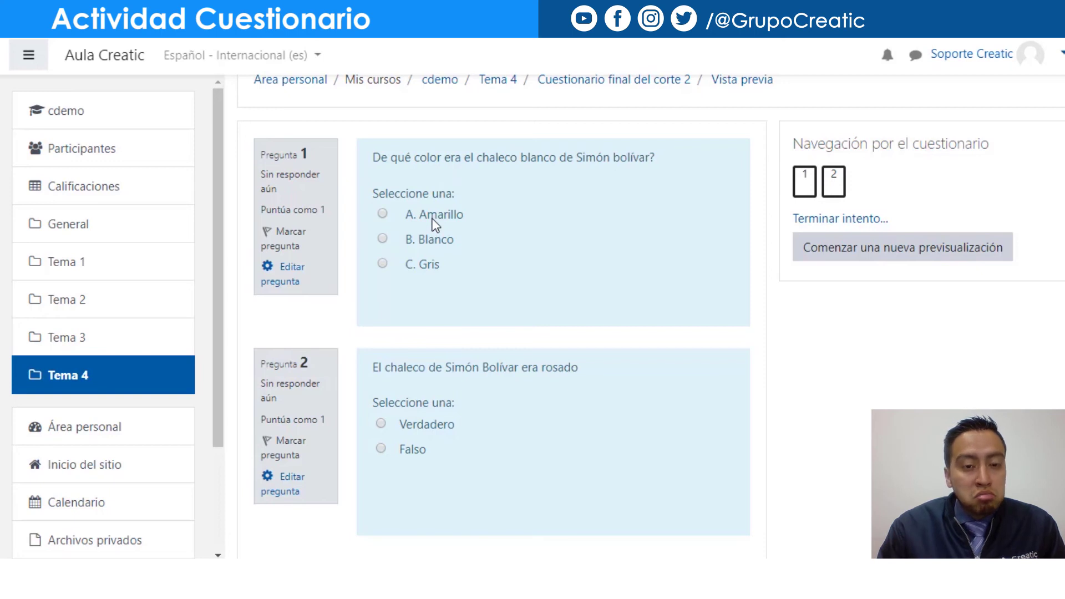
scroll(366, 297, "down", 2)
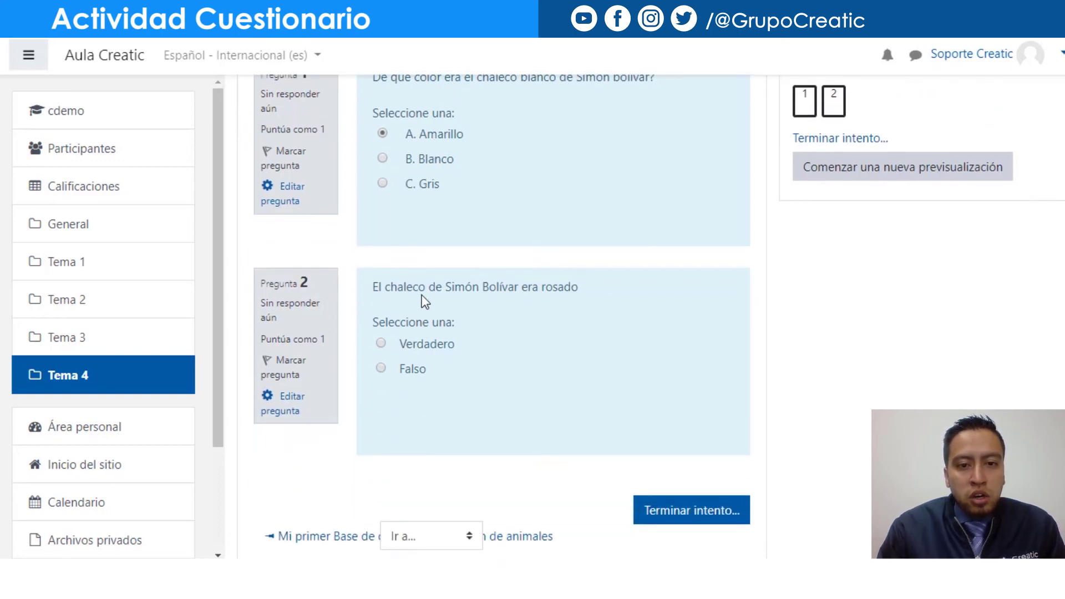
scroll(504, 305, "down", 2)
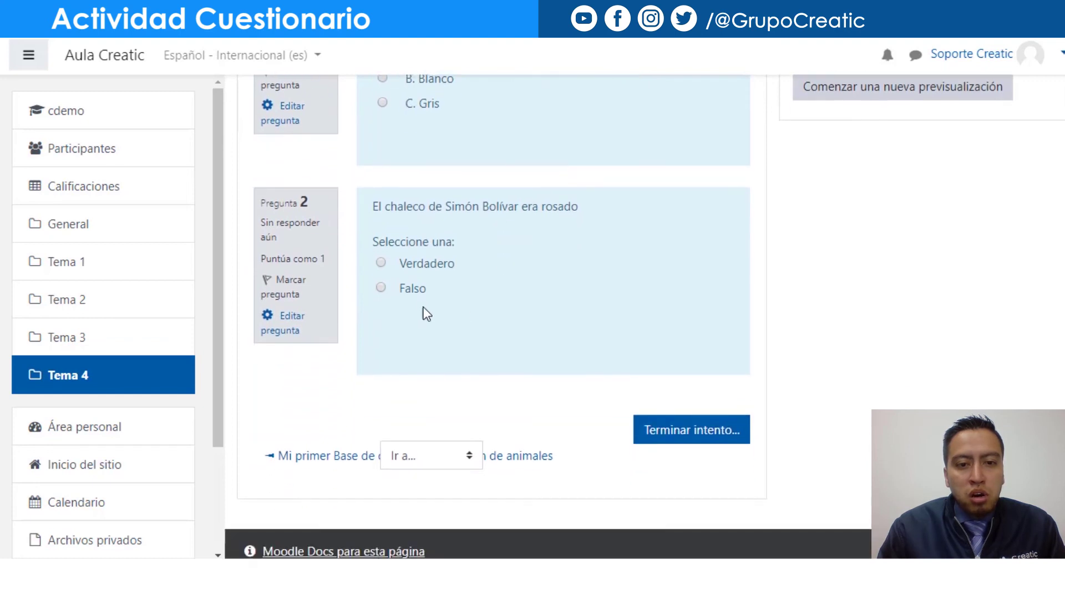
left_click(406, 293)
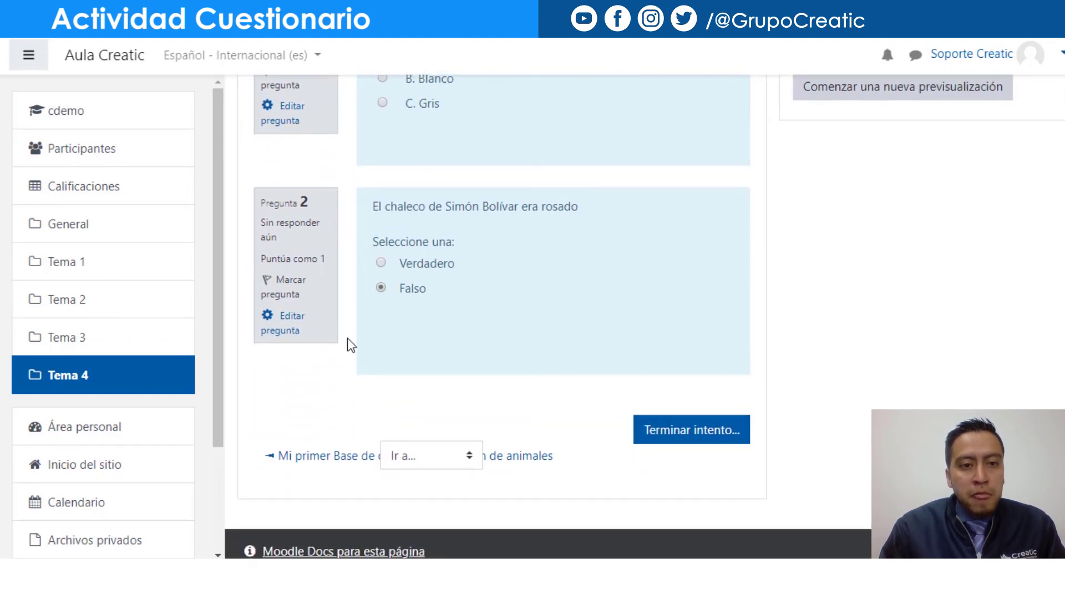
scroll(349, 345, "up", 4)
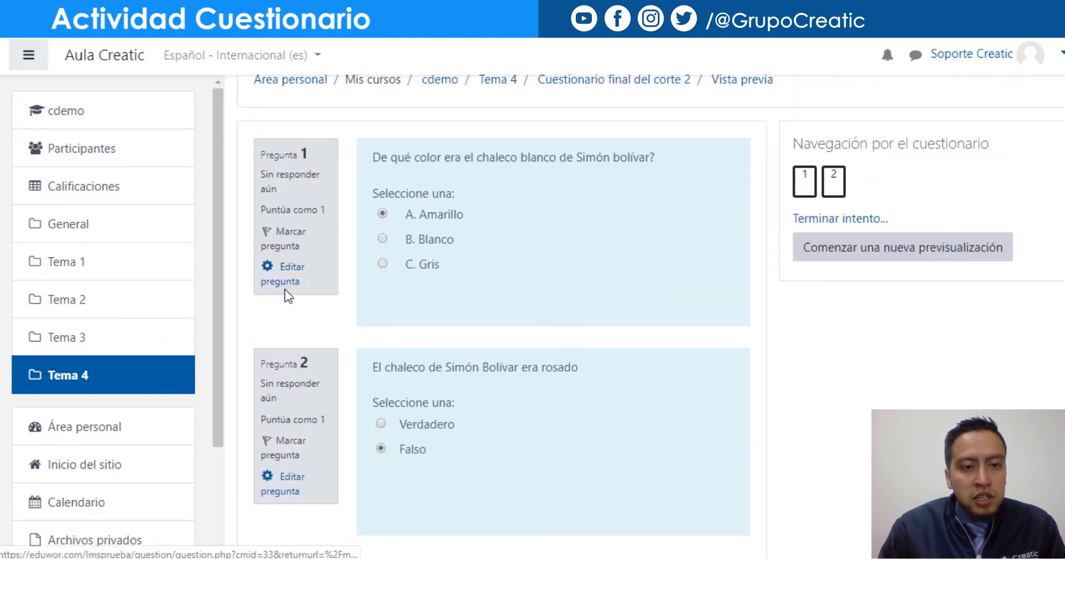
Finish the preview attempt of "Cuestionario final del corte 2", submit all the answers and confirm the submission
scroll(345, 328, "up", 1)
scroll(345, 328, "up", 1)
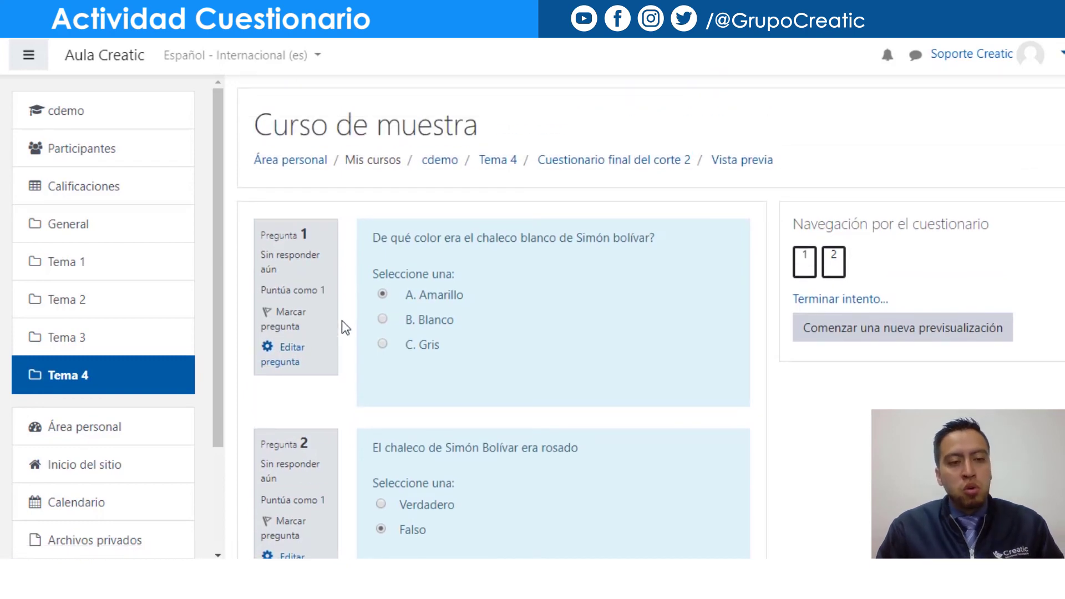
scroll(345, 327, "down", 4)
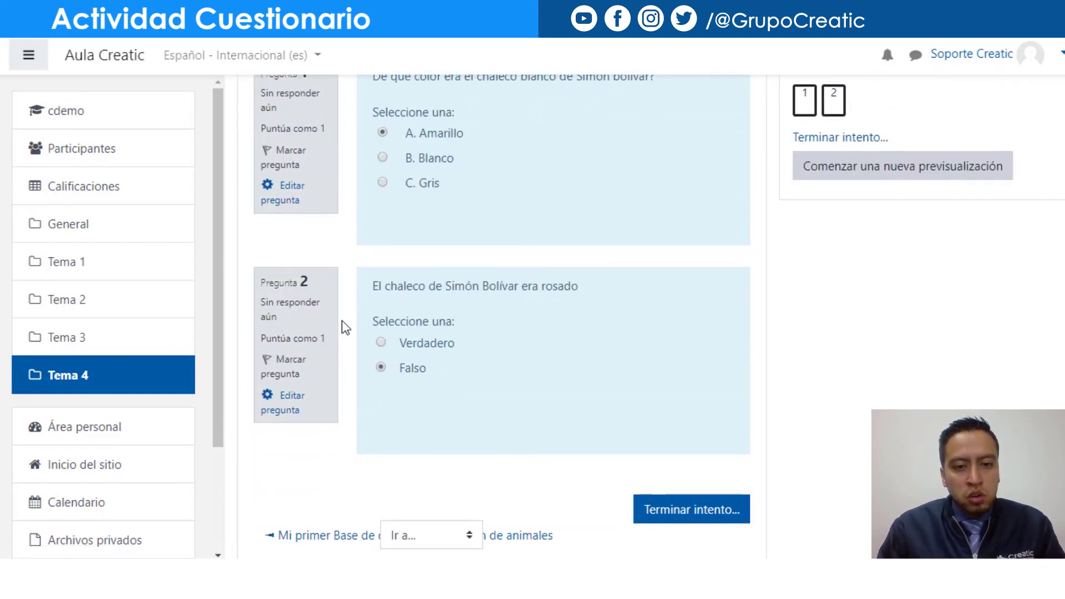
scroll(345, 327, "down", 2)
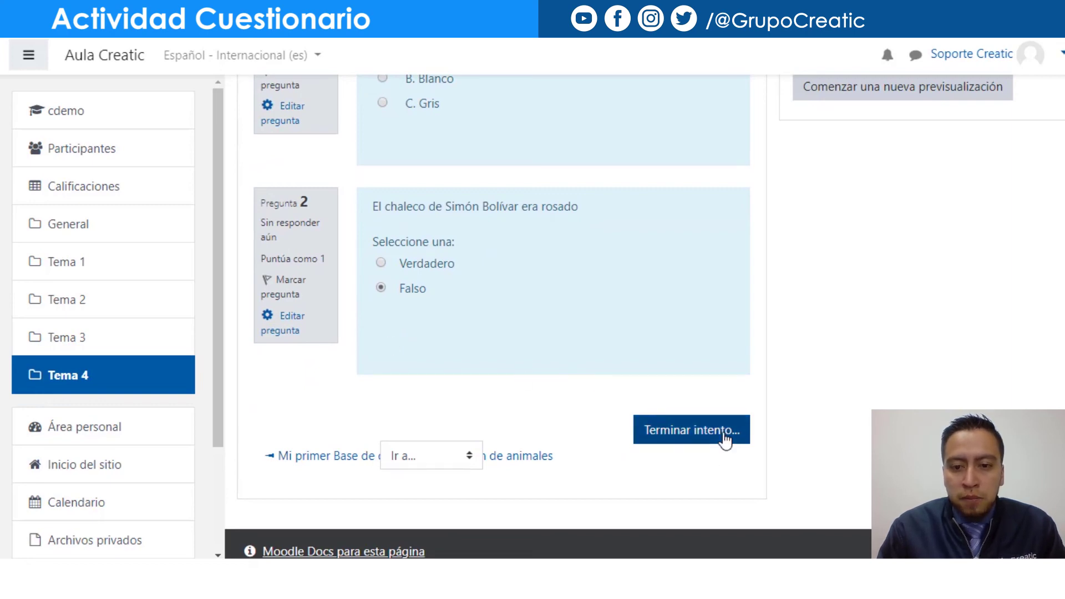
left_click(723, 434)
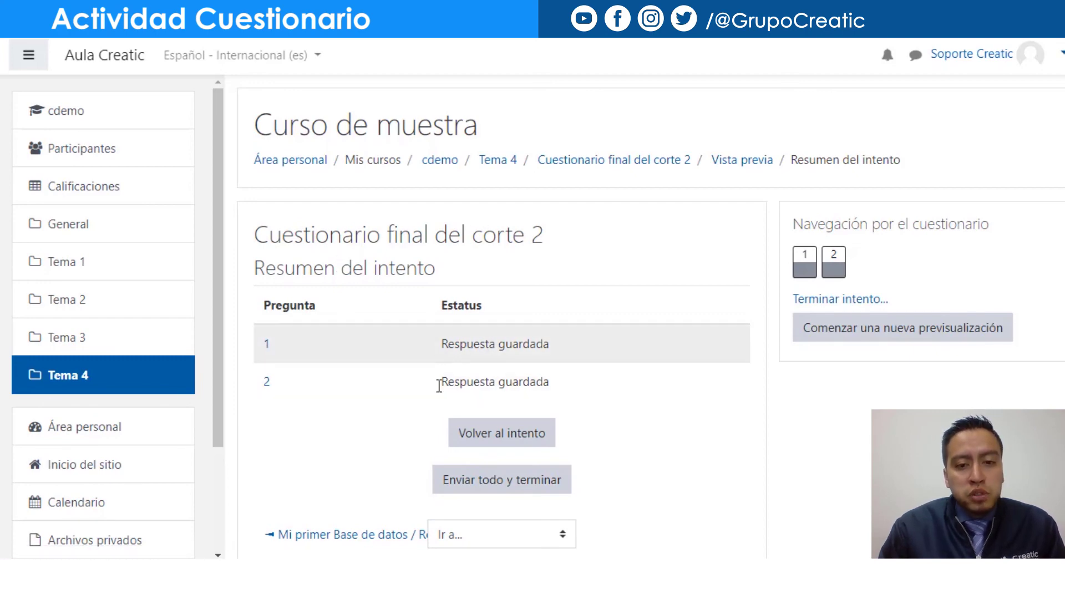
scroll(439, 385, "down", 2)
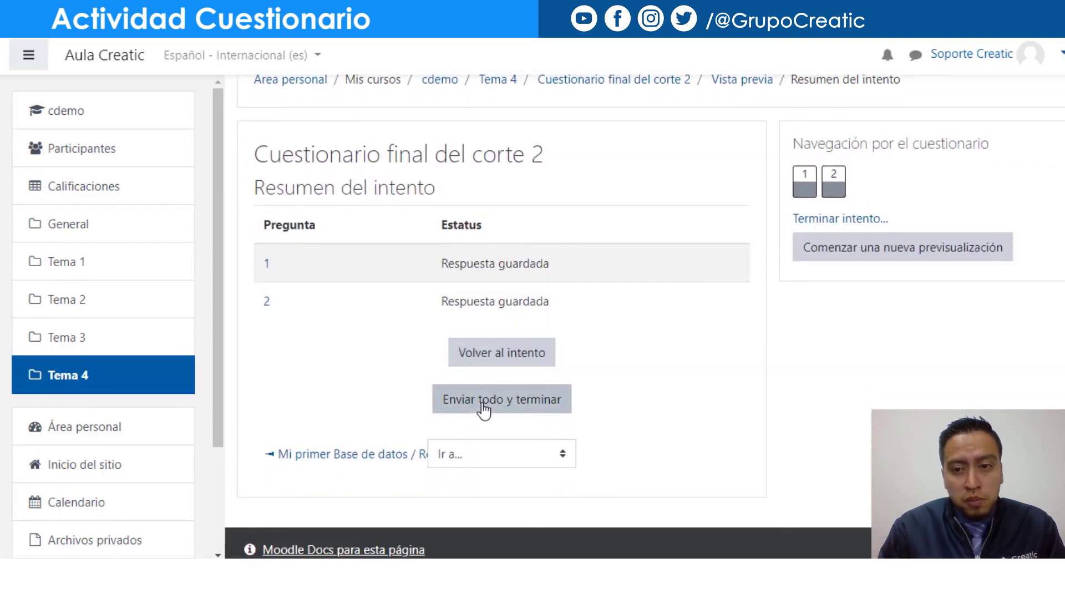
left_click(483, 409)
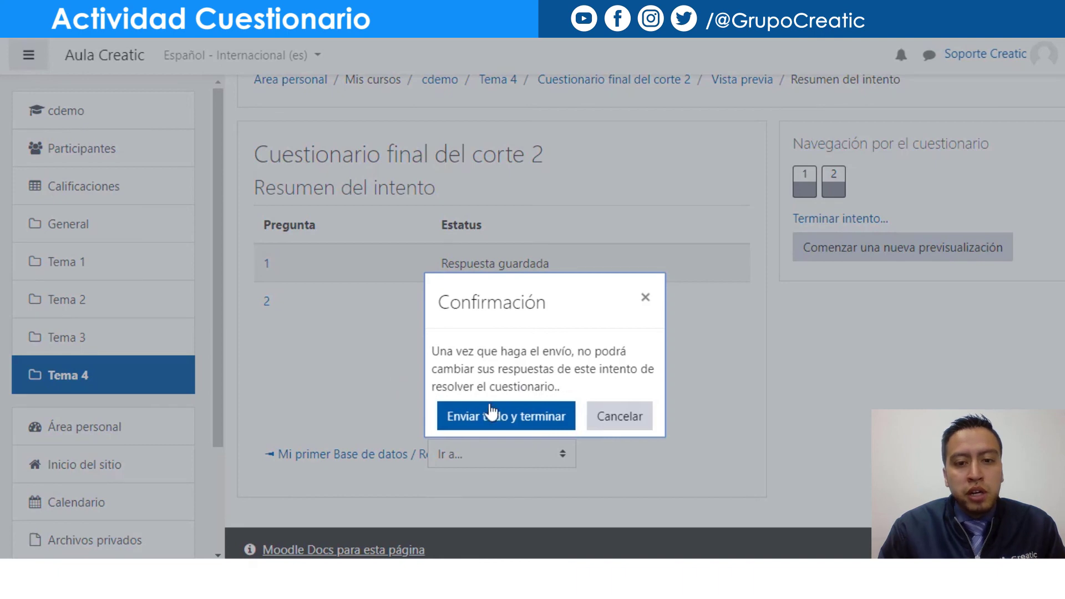
left_click(490, 417)
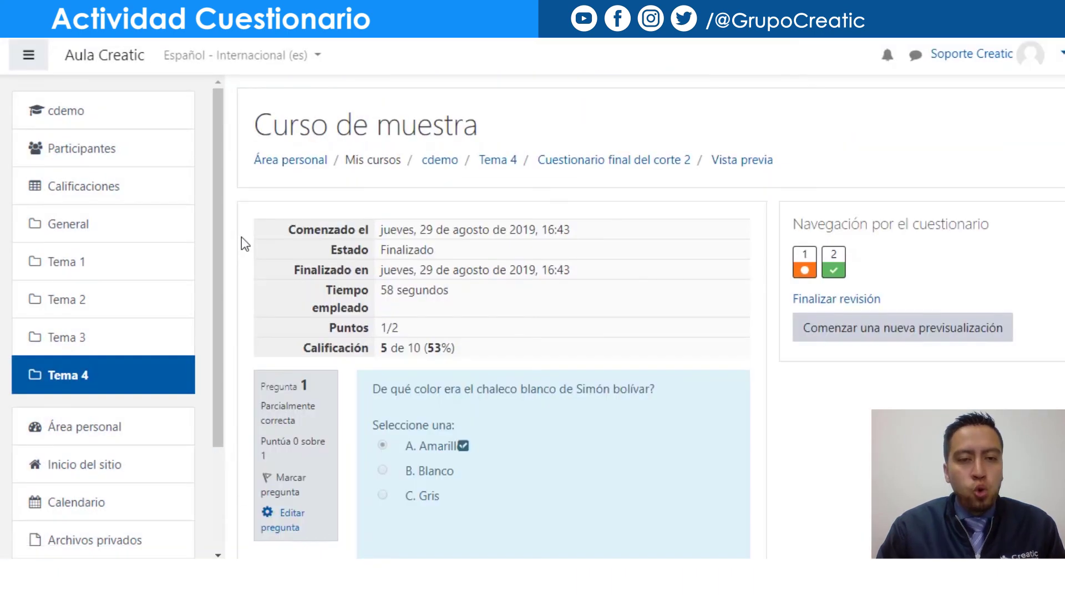
Review the attempt's grade and the feedback for both questions, then finish the review and check the summary of previous attempts
scroll(247, 249, "down", 2)
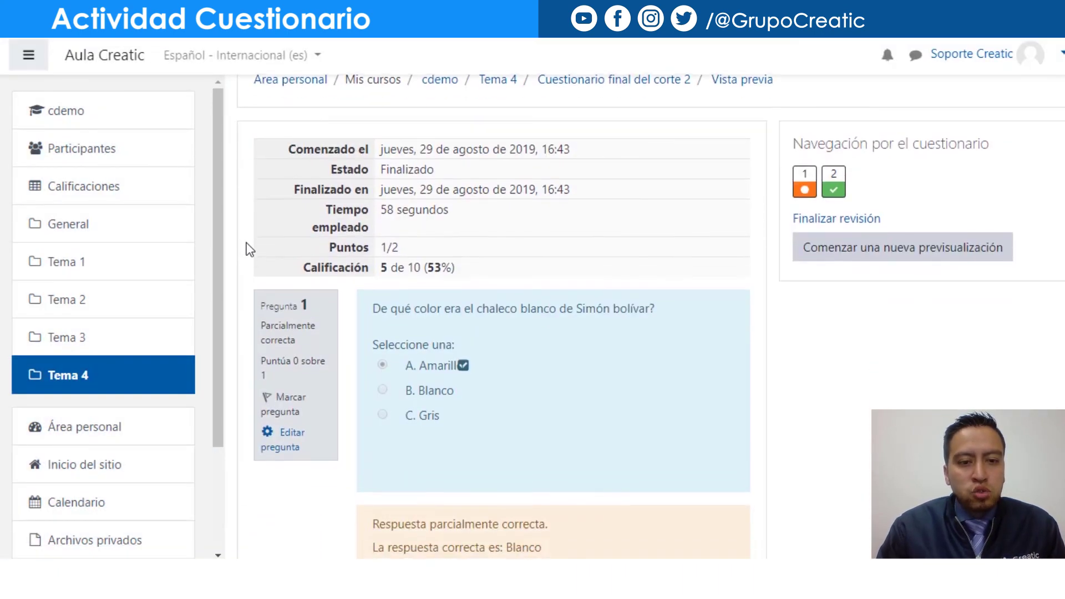
scroll(248, 248, "up", 2)
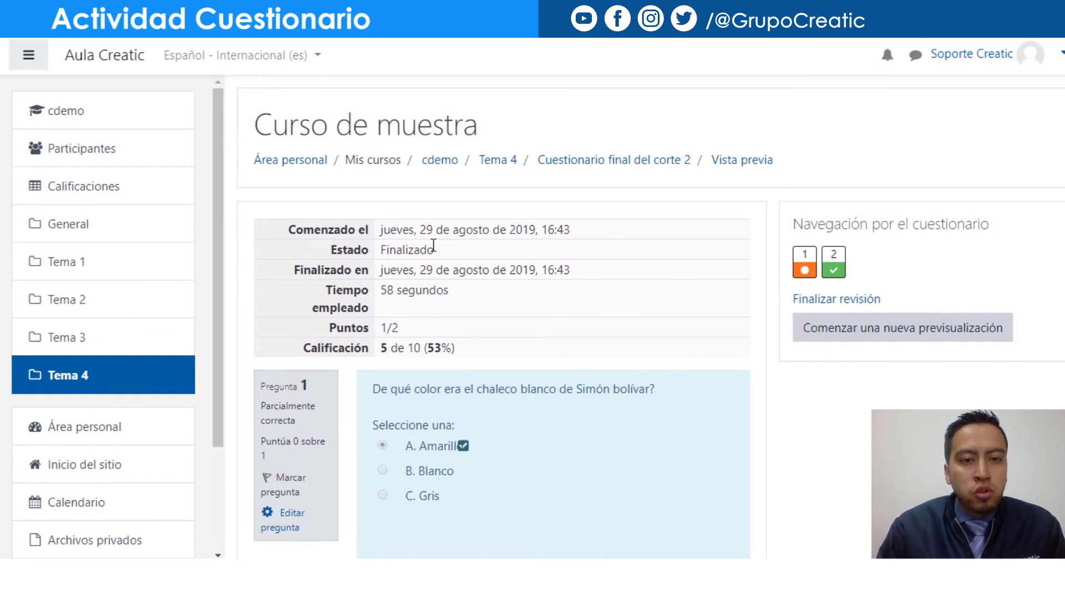
scroll(327, 245, "down", 1)
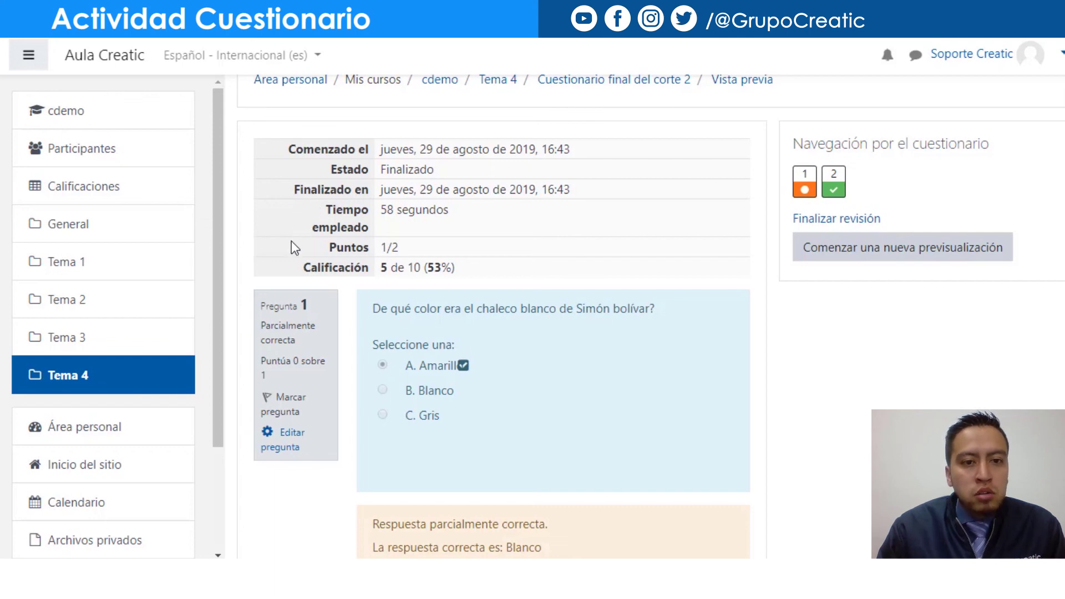
scroll(427, 267, "down", 1)
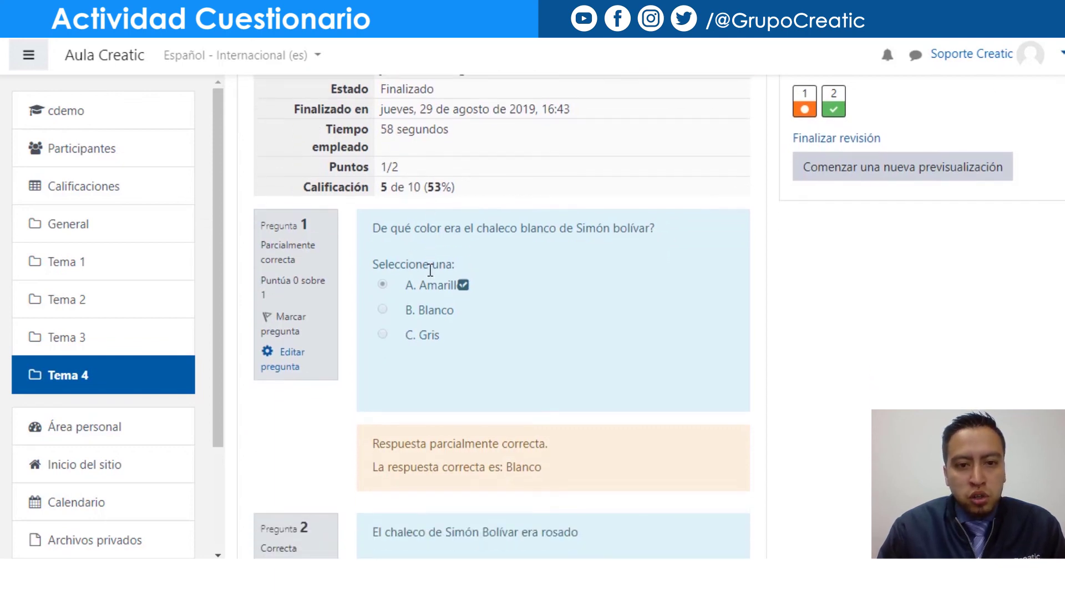
scroll(355, 283, "down", 1)
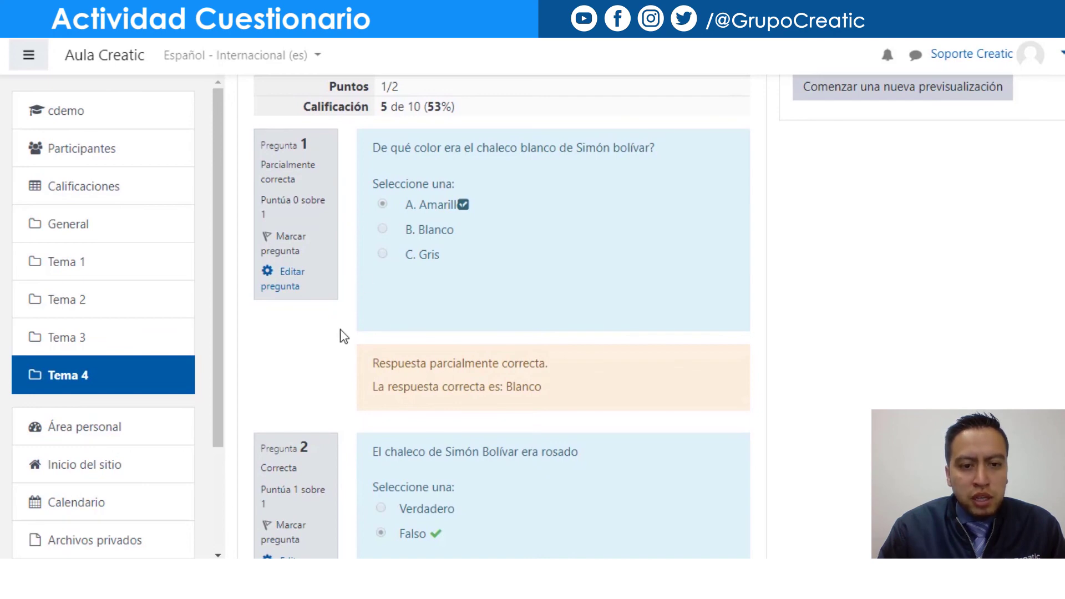
scroll(345, 336, "down", 2)
scroll(317, 392, "down", 1)
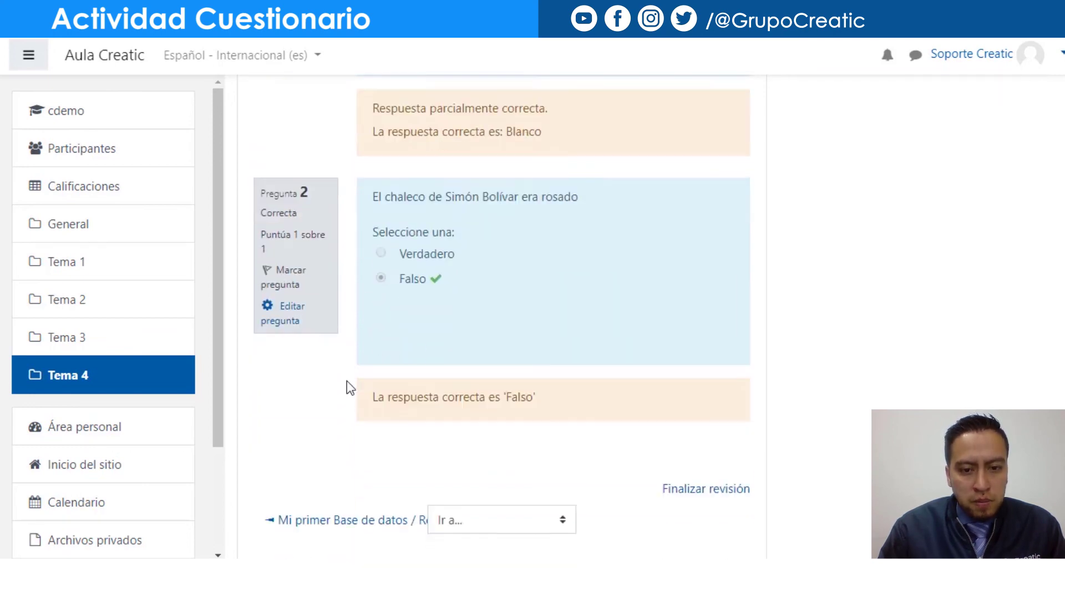
scroll(347, 381, "up", 6)
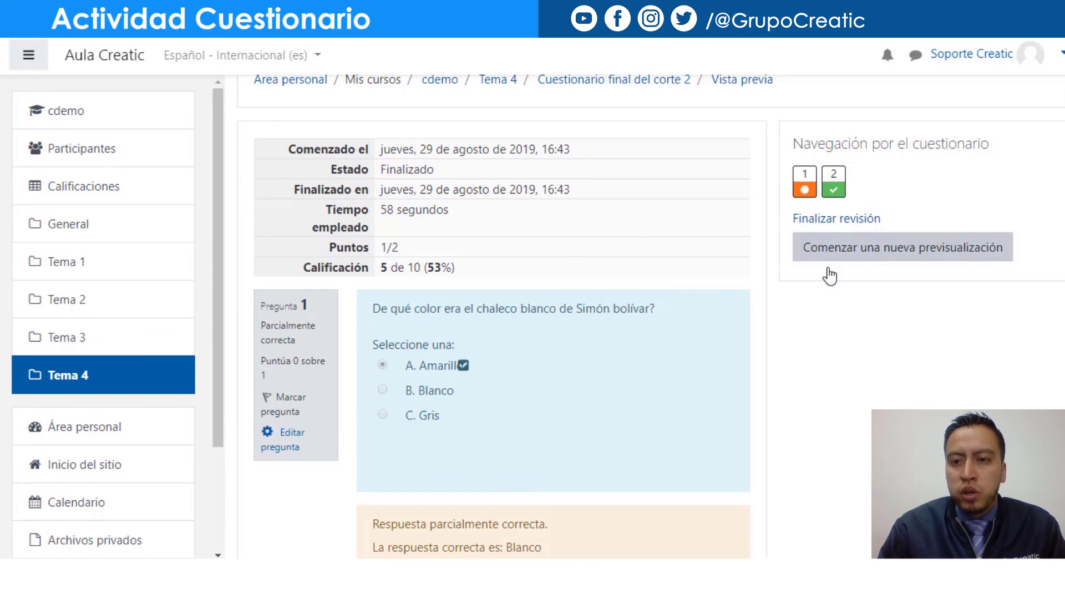
left_click(824, 219)
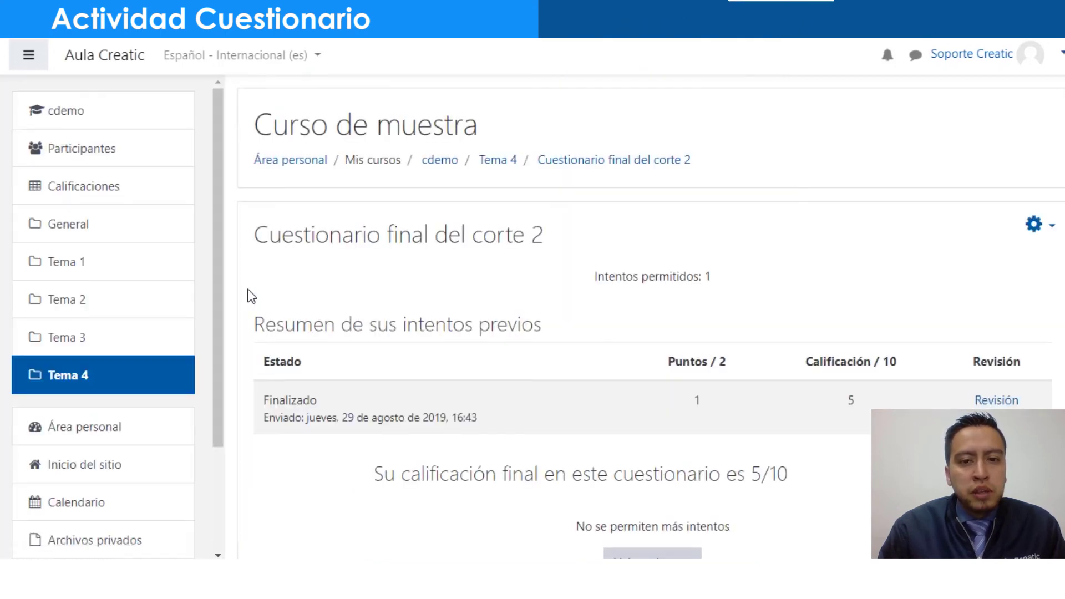
scroll(251, 295, "down", 2)
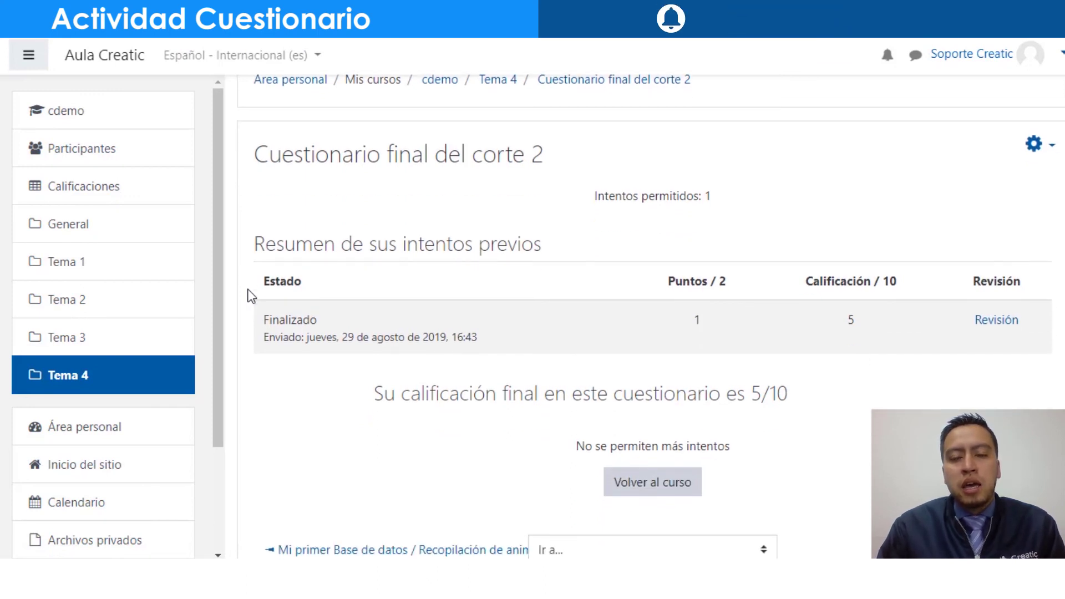